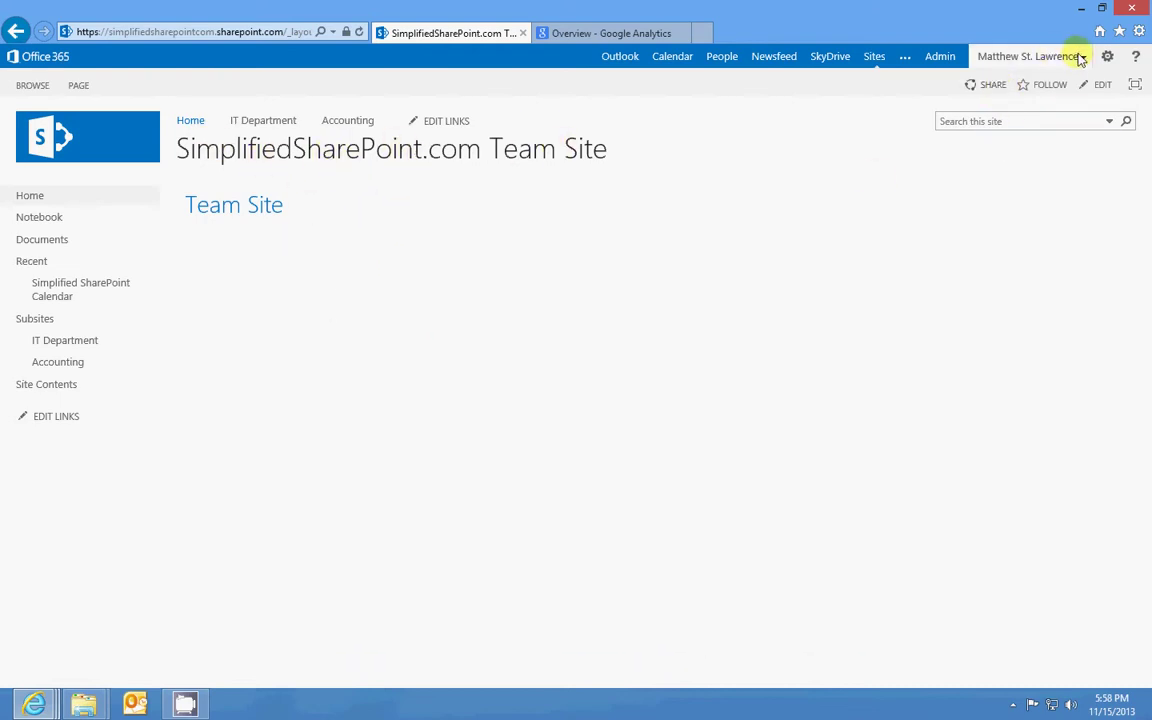
Add a Custom List app named Grocery to the team site.
{"action": "left_click", "coordinate": [1107, 57]}
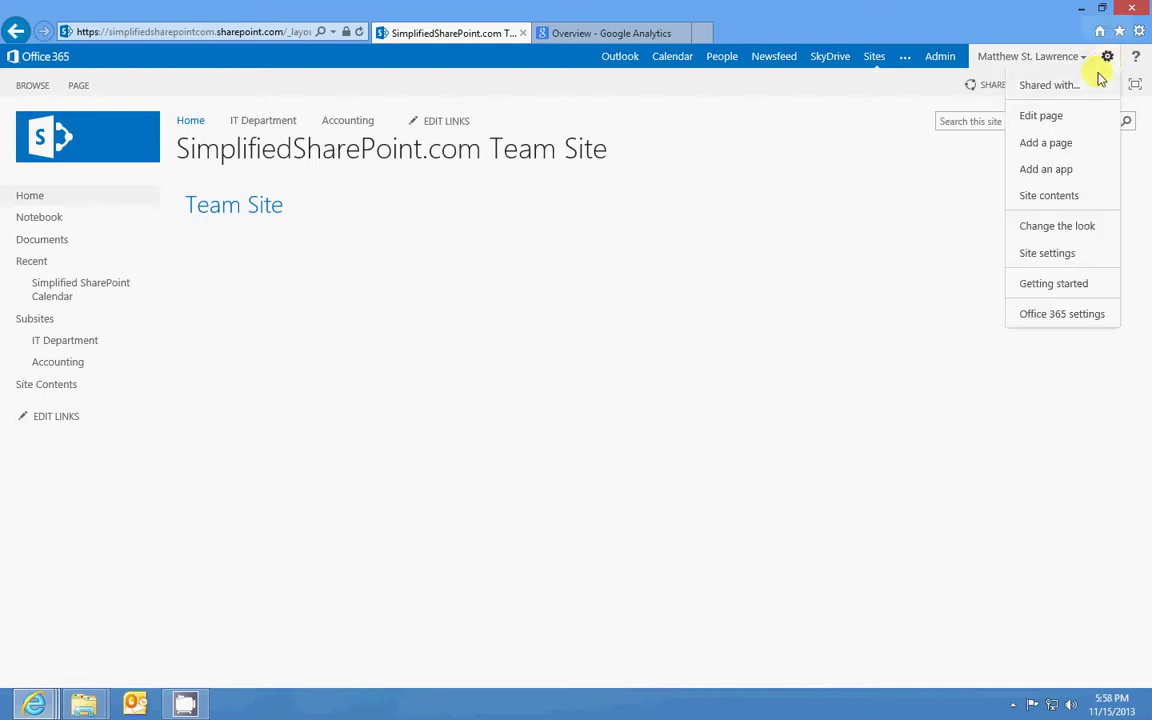
{"action": "left_click", "coordinate": [1050, 170]}
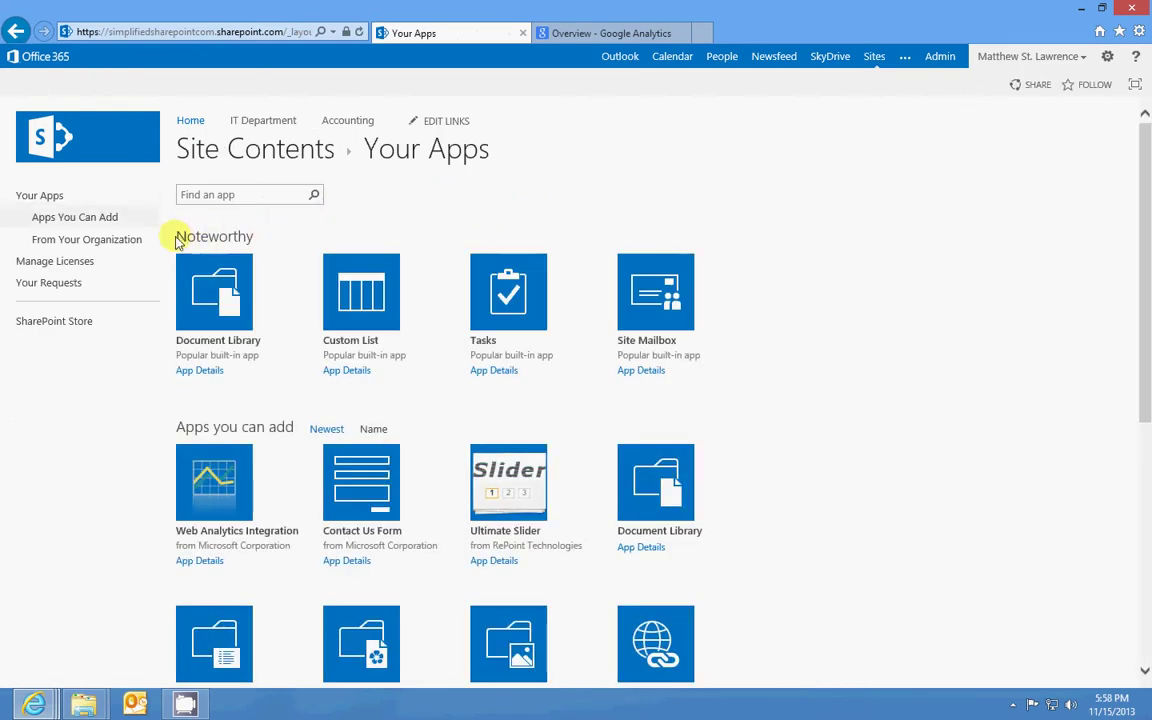
{"action": "left_click", "coordinate": [355, 290]}
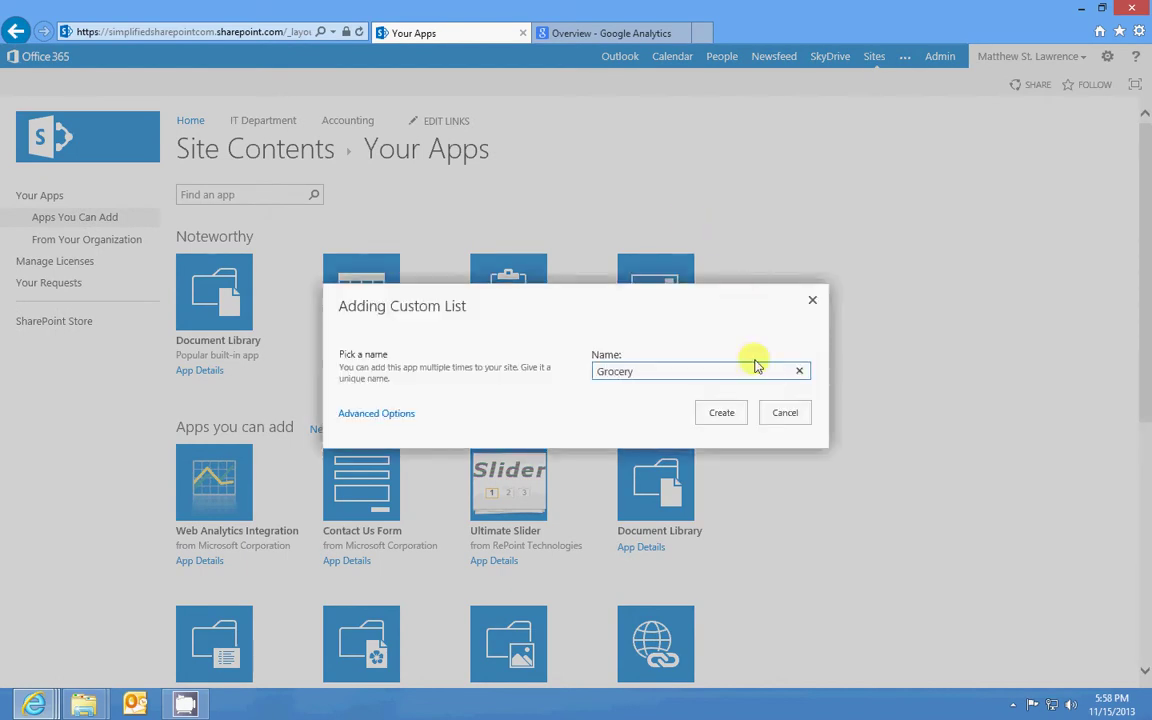
{"action": "left_click", "coordinate": [736, 408]}
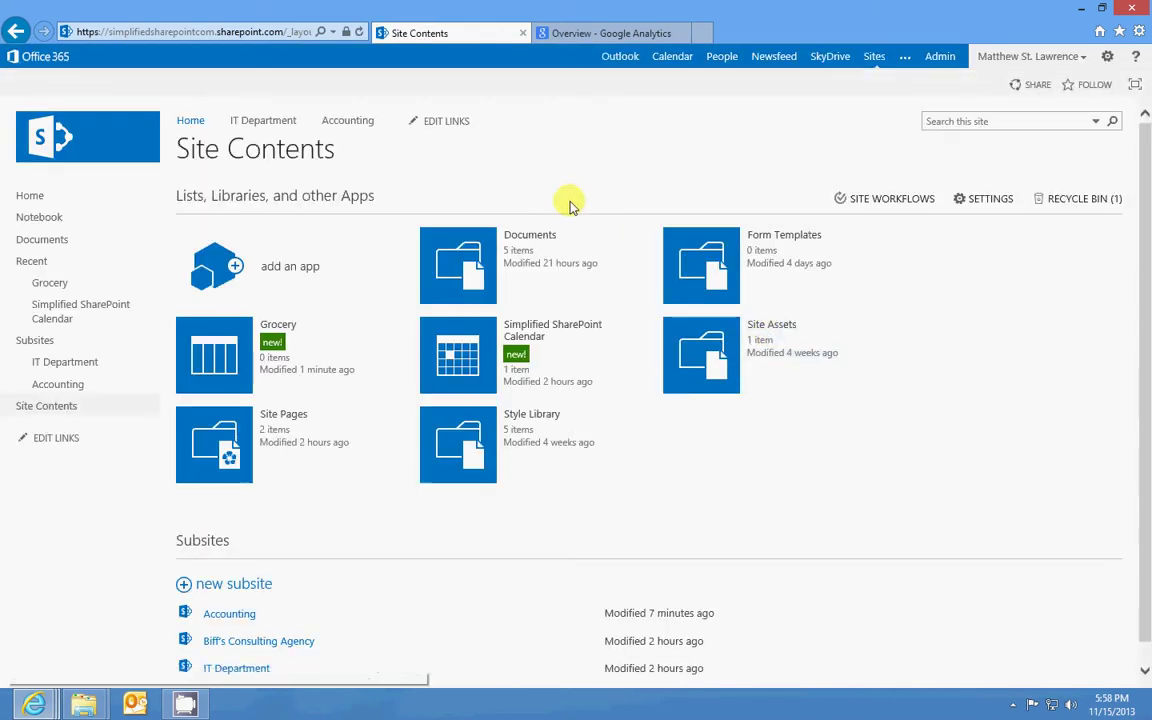
Open the Grocery list and save a new item titled Eggs in it.
{"action": "left_click", "coordinate": [224, 365]}
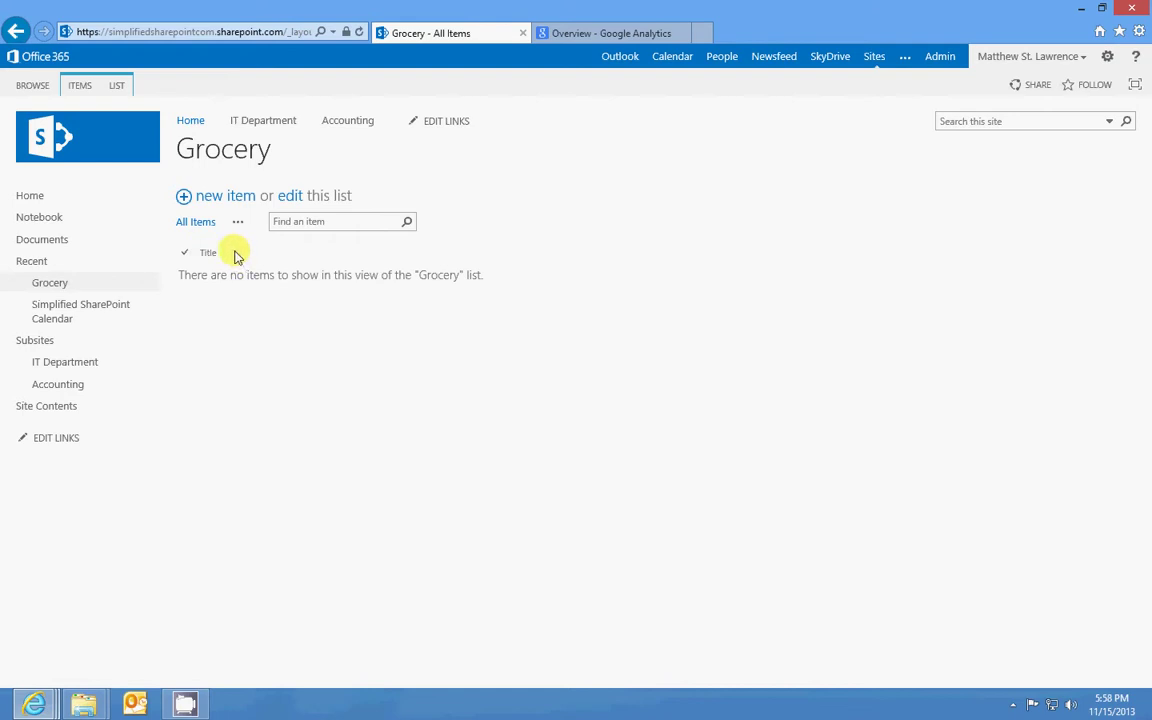
{"action": "left_click", "coordinate": [230, 198]}
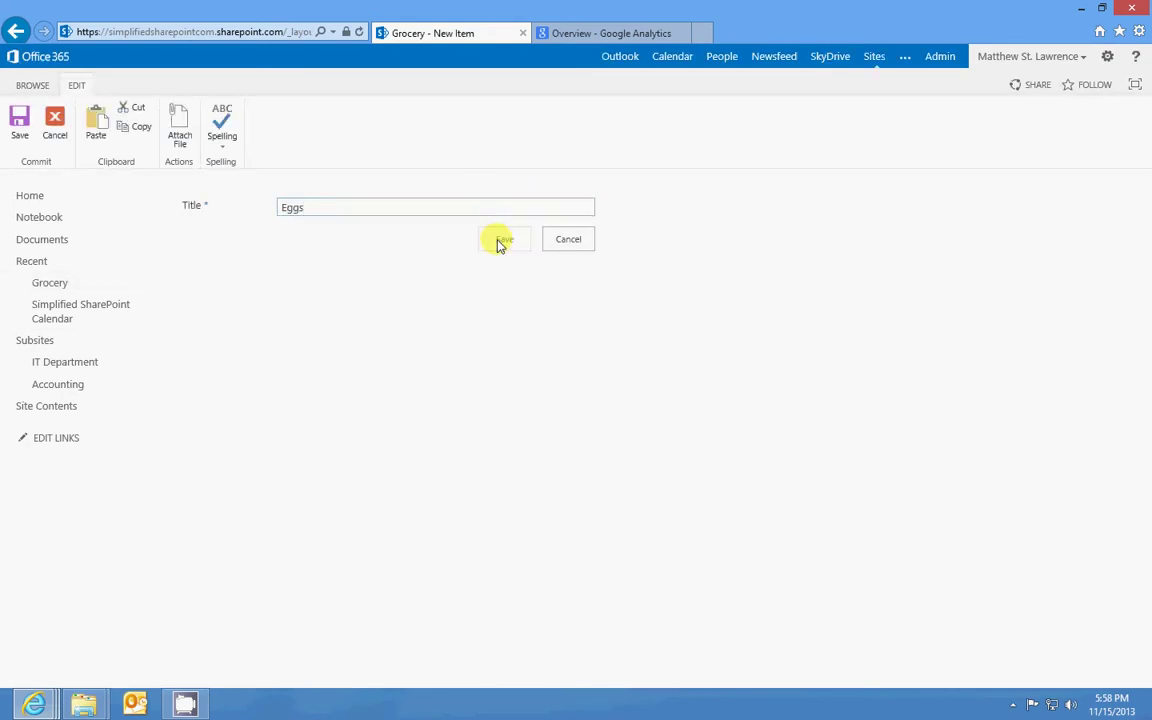
{"action": "left_click", "coordinate": [503, 240]}
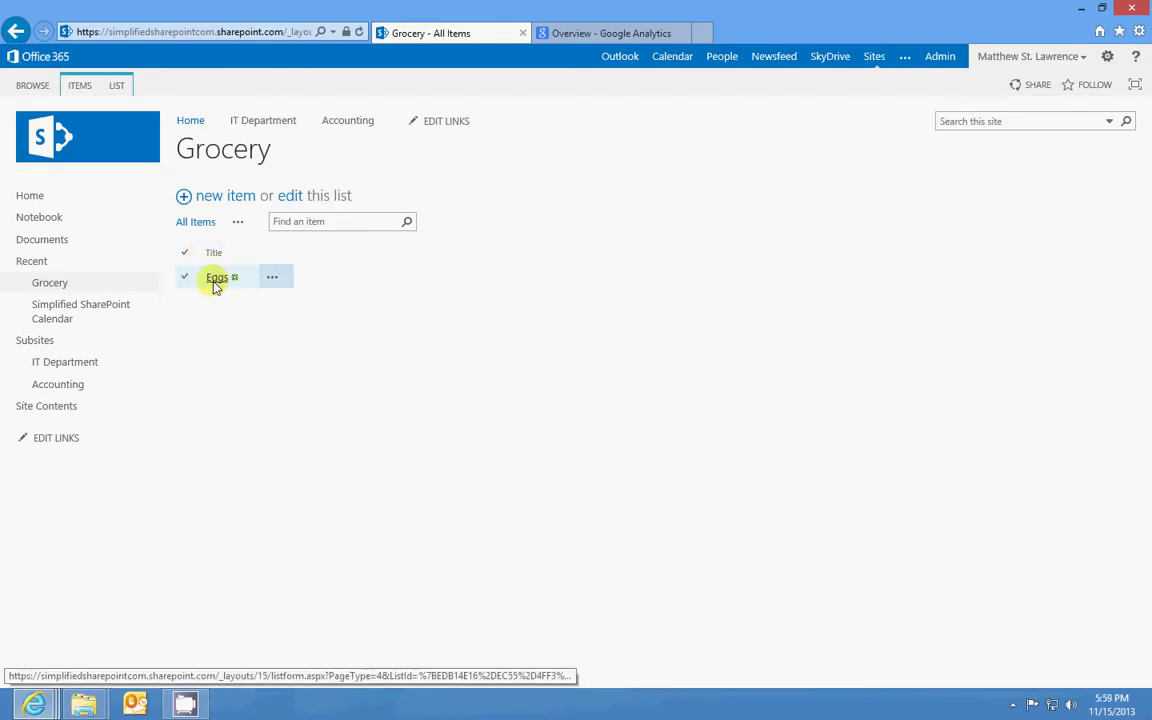
{"action": "left_click", "coordinate": [273, 277]}
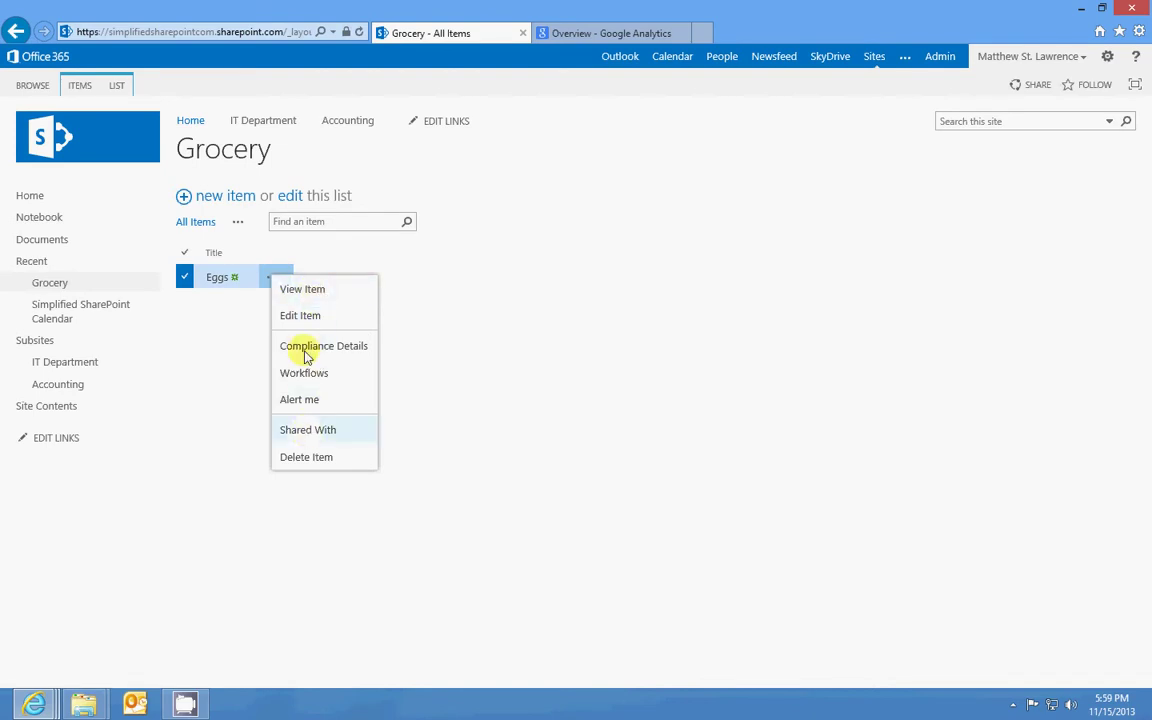
{"action": "left_click", "coordinate": [506, 377]}
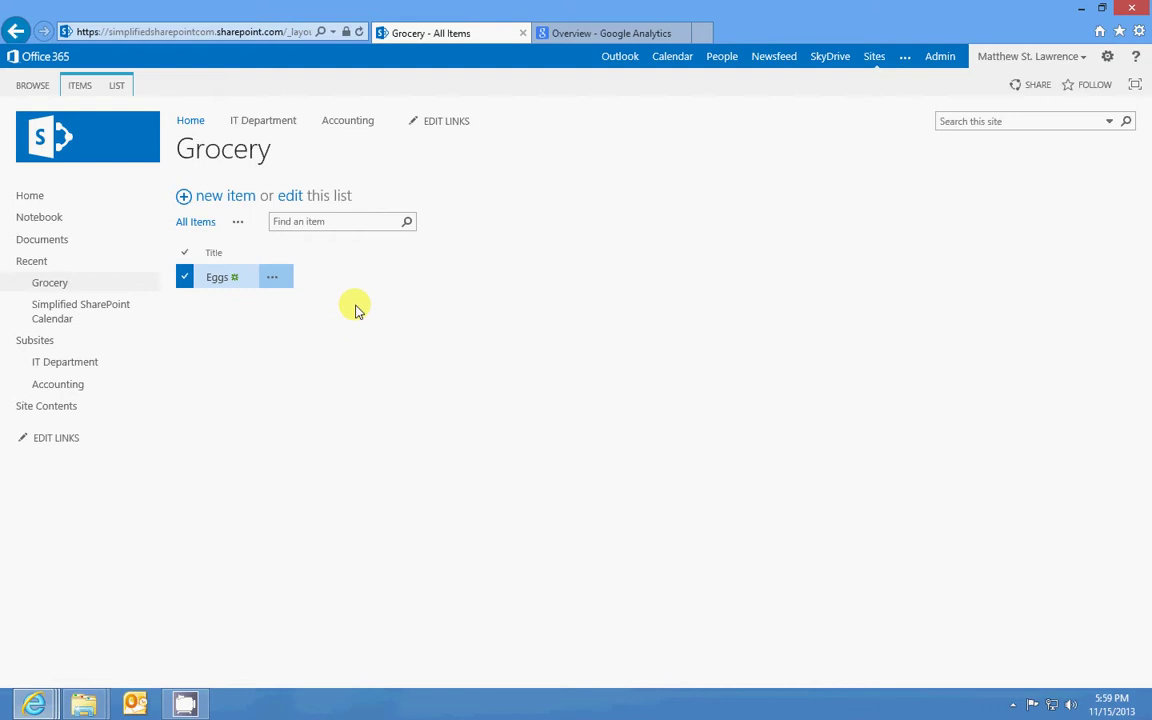
Put the Grocery list into edit mode and rename its Title column to Item Name.
{"action": "left_click", "coordinate": [290, 197]}
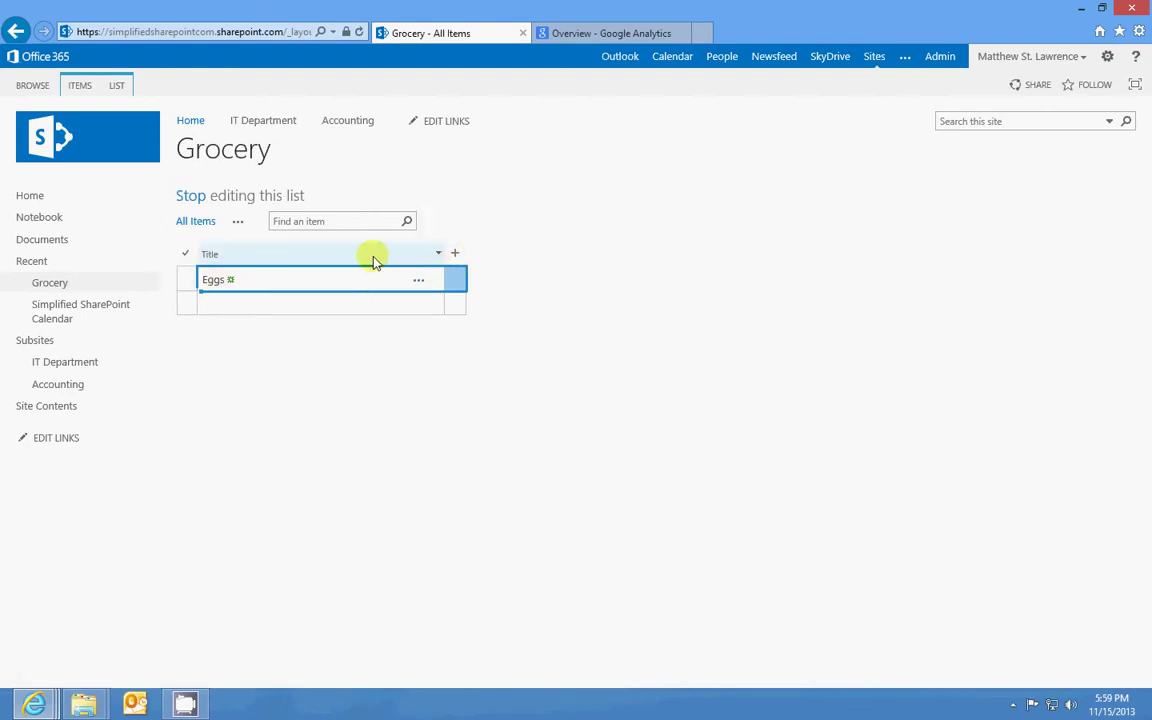
{"action": "left_click", "coordinate": [437, 255]}
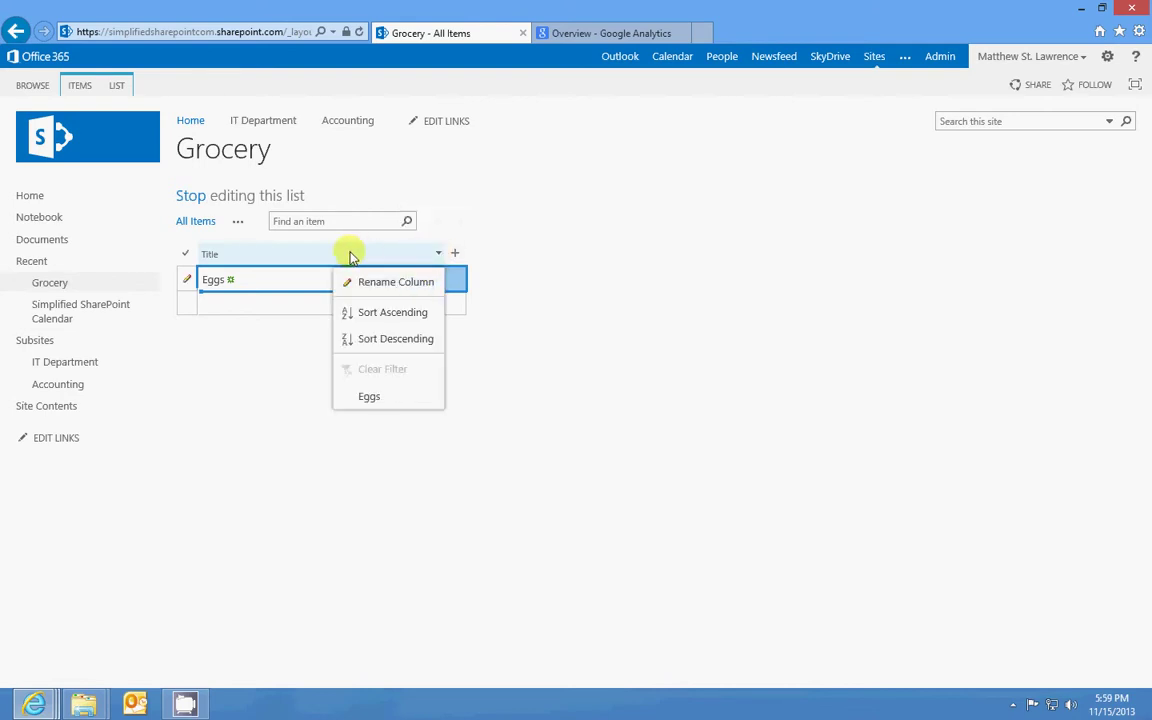
{"action": "left_click", "coordinate": [265, 393]}
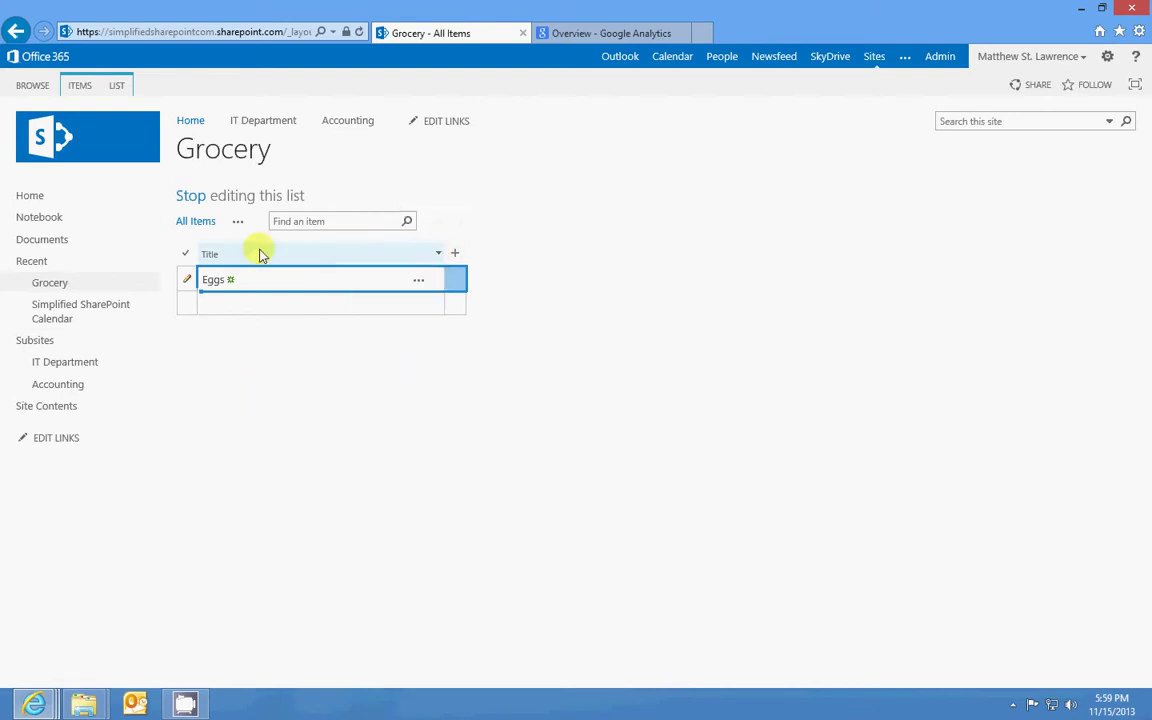
{"action": "left_click", "coordinate": [308, 259]}
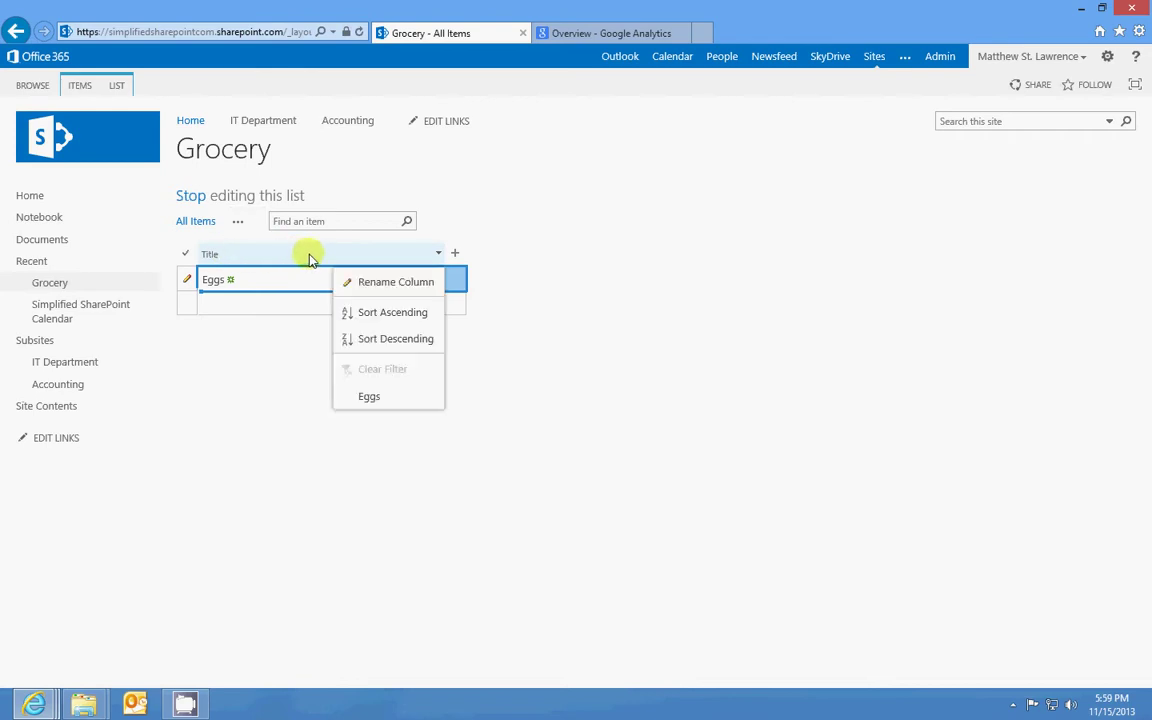
{"action": "left_click", "coordinate": [388, 284]}
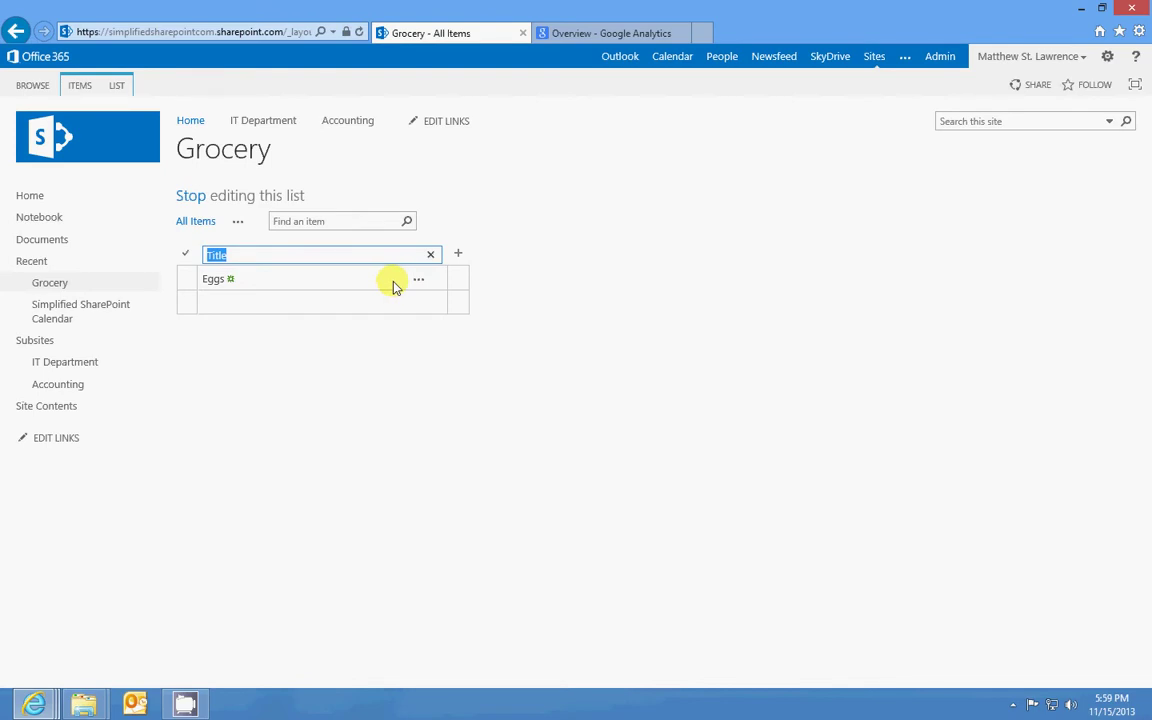
{"action": "type", "text": "Item Name"}
{"action": "left_click", "coordinate": [474, 358]}
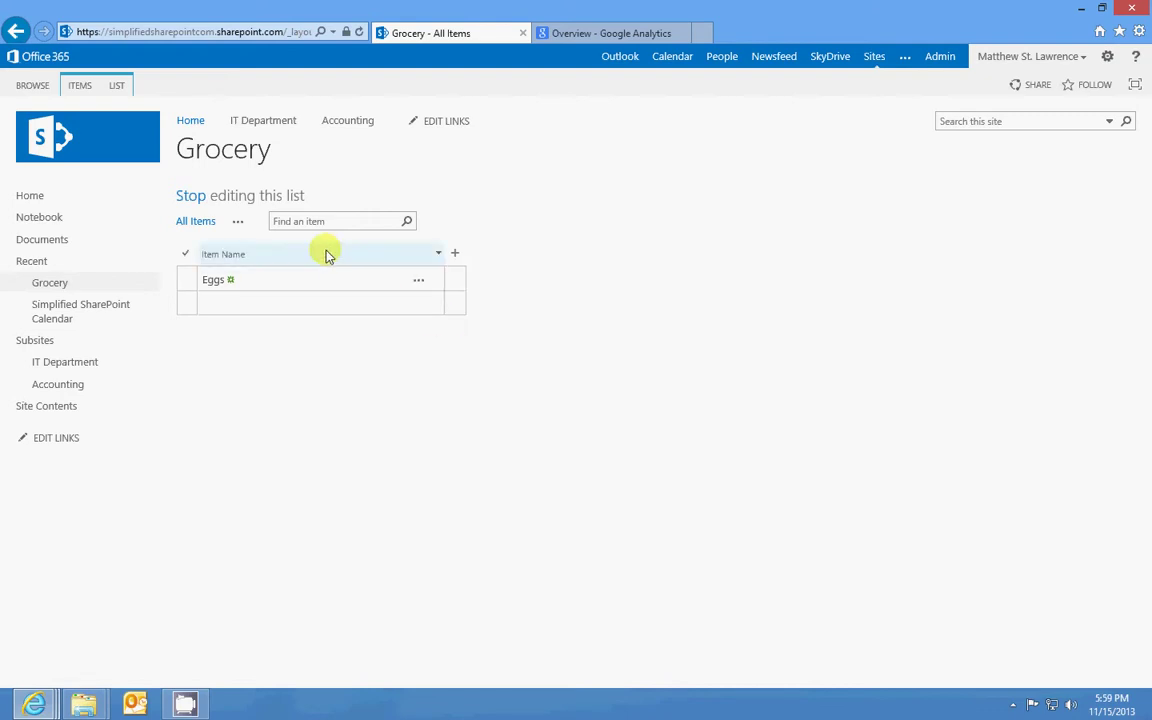
Define a new Grocery list column named Price with the Currency type and the description "Cost of the Item".
{"action": "left_click", "coordinate": [455, 254]}
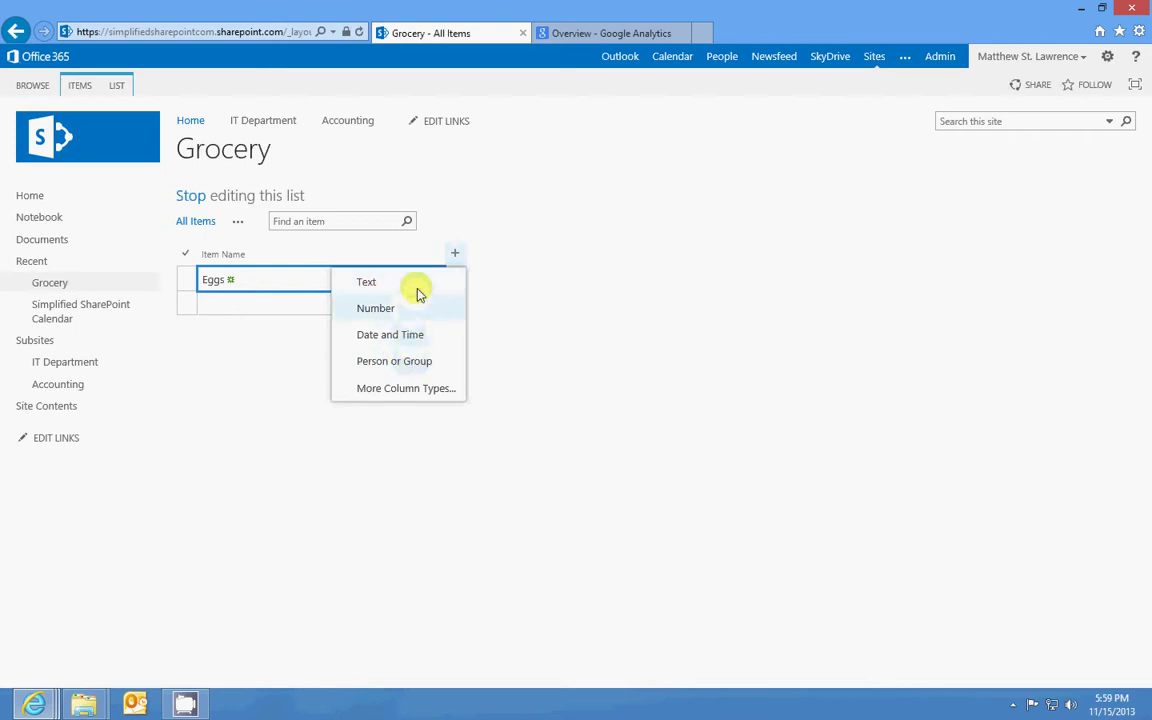
{"action": "left_click", "coordinate": [416, 389]}
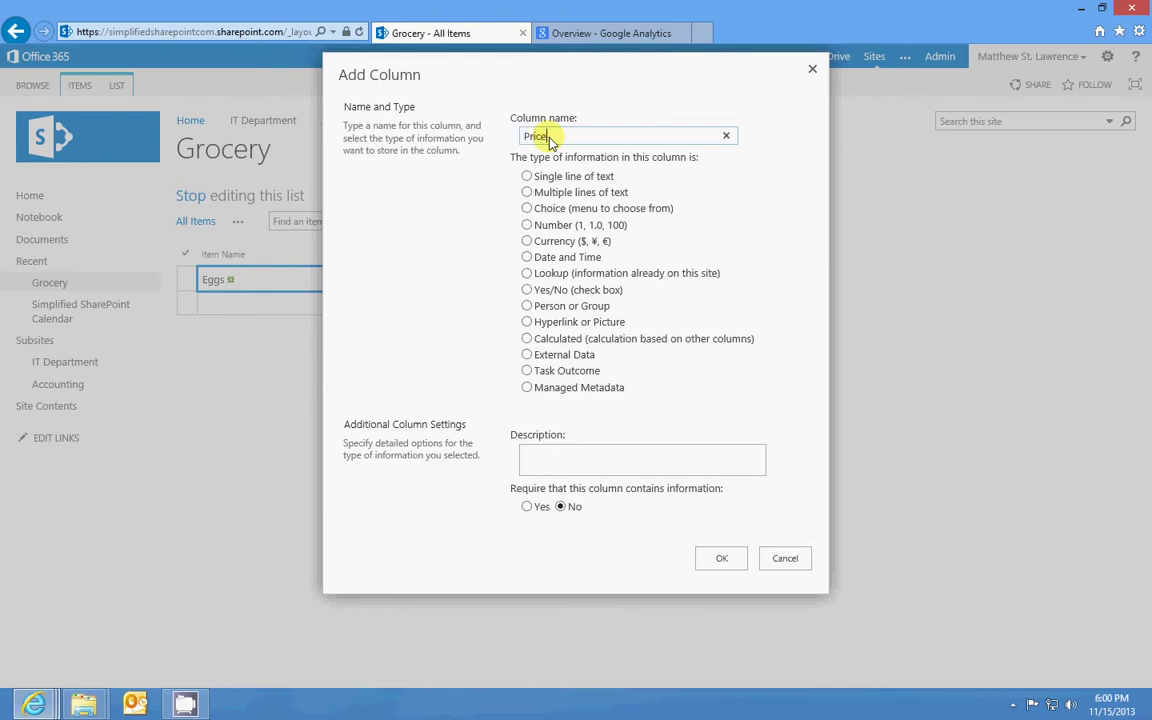
{"action": "left_click", "coordinate": [527, 242]}
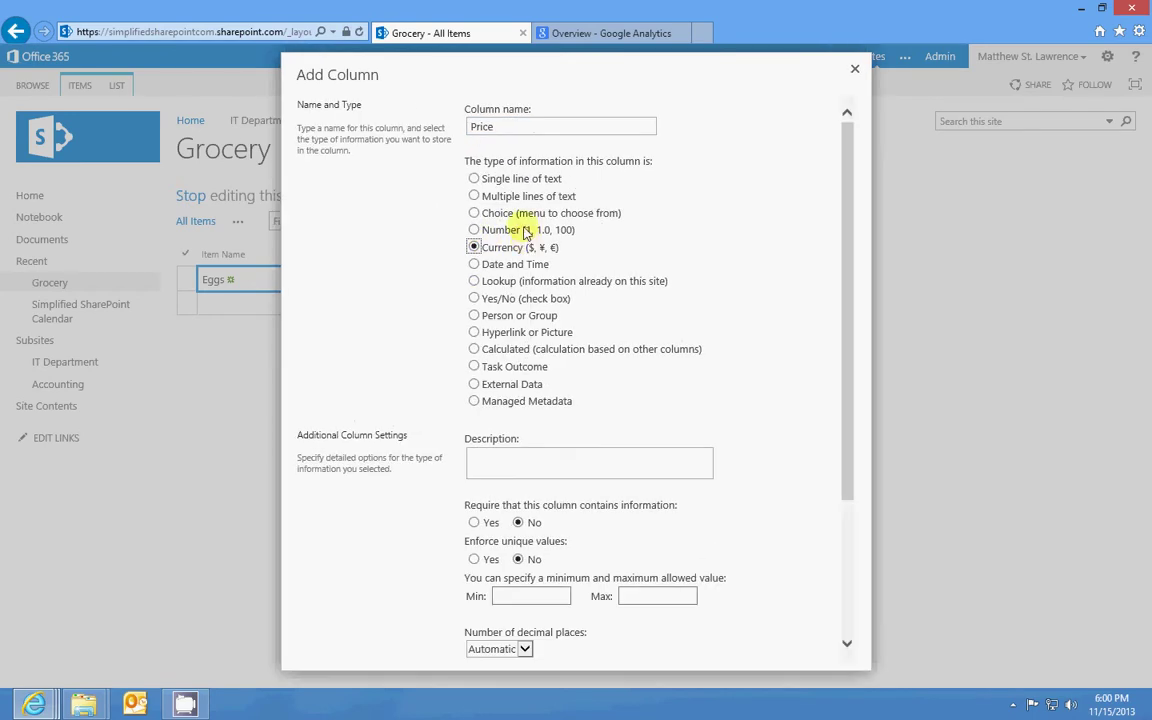
{"action": "scroll", "coordinate": [760, 395], "scroll_direction": "down", "scroll_amount": 3}
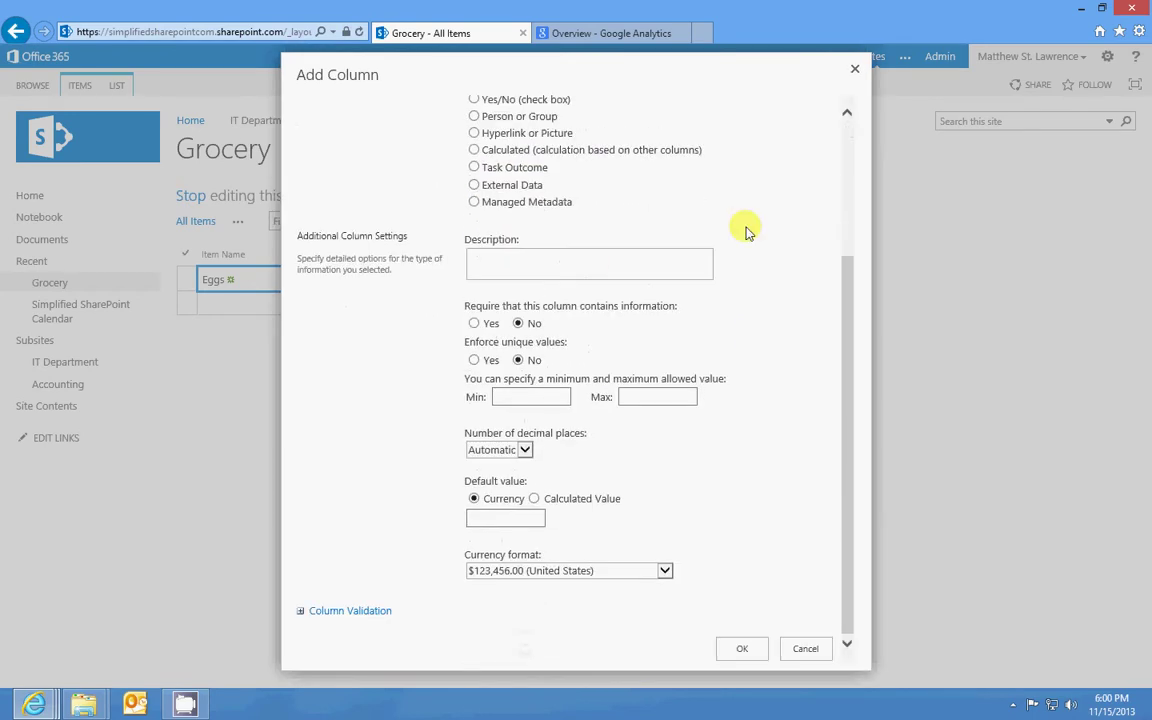
{"action": "scroll", "coordinate": [740, 229], "scroll_direction": "up", "scroll_amount": 1}
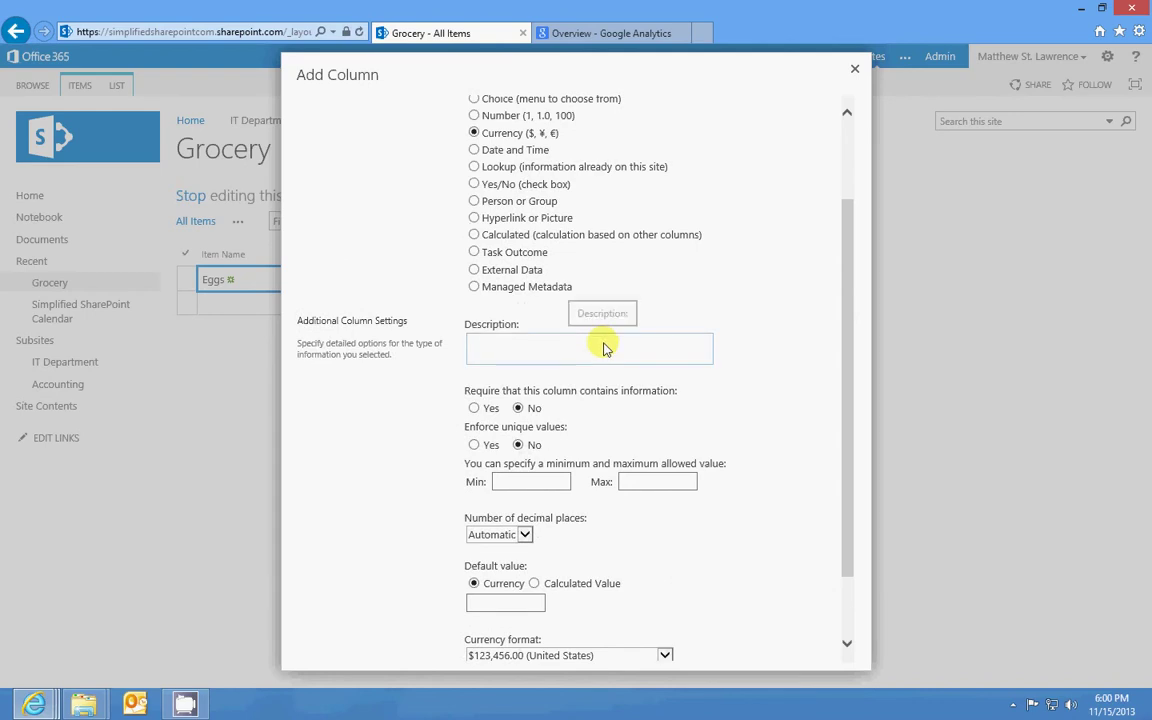
{"action": "left_click", "coordinate": [473, 343]}
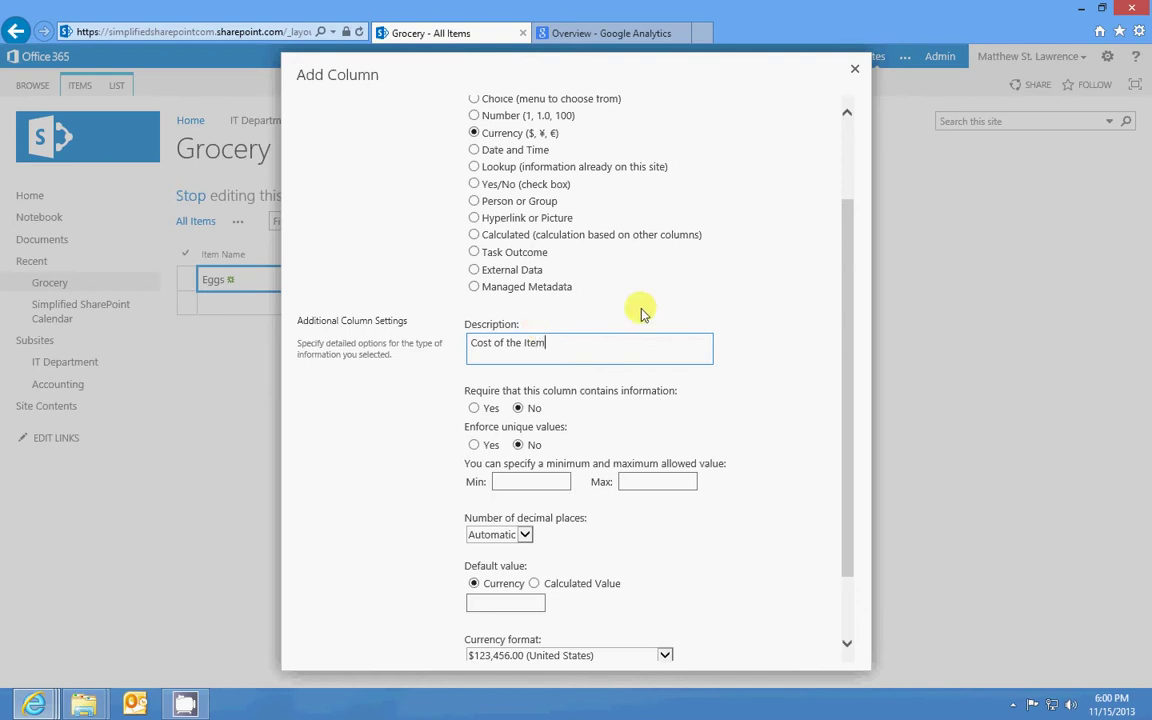
{"action": "left_click", "coordinate": [740, 352]}
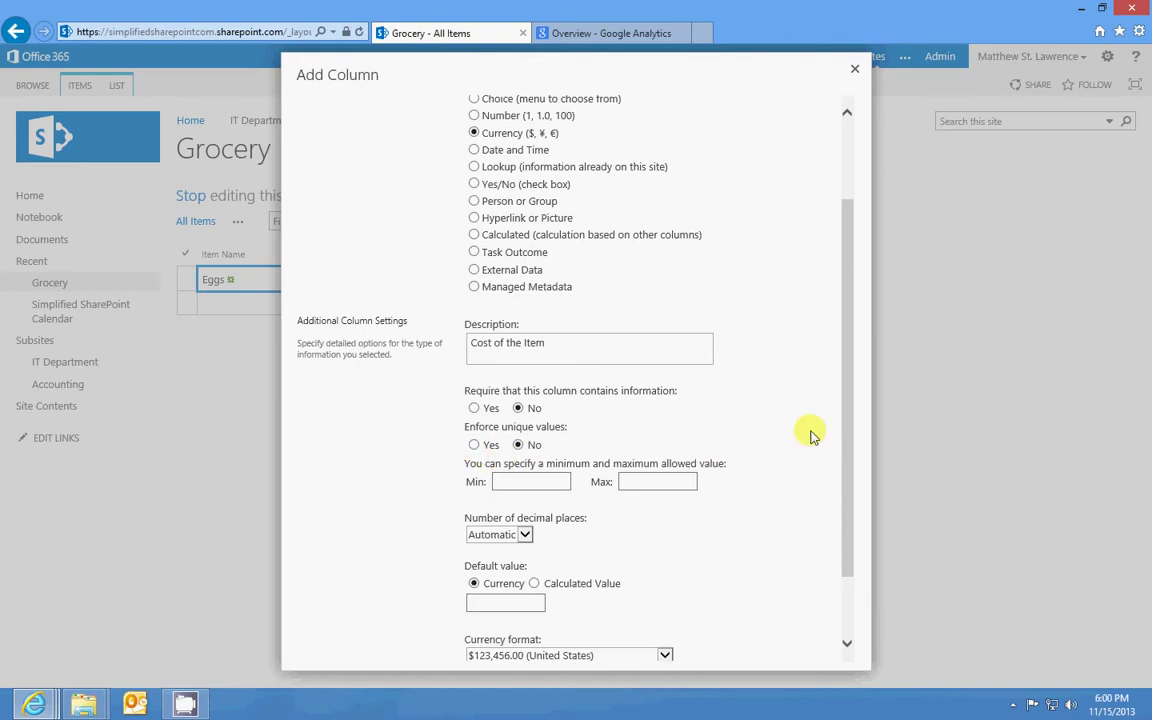
Set the Price column's number of decimal places to 2.
{"action": "scroll", "coordinate": [810, 435], "scroll_direction": "down", "scroll_amount": 2}
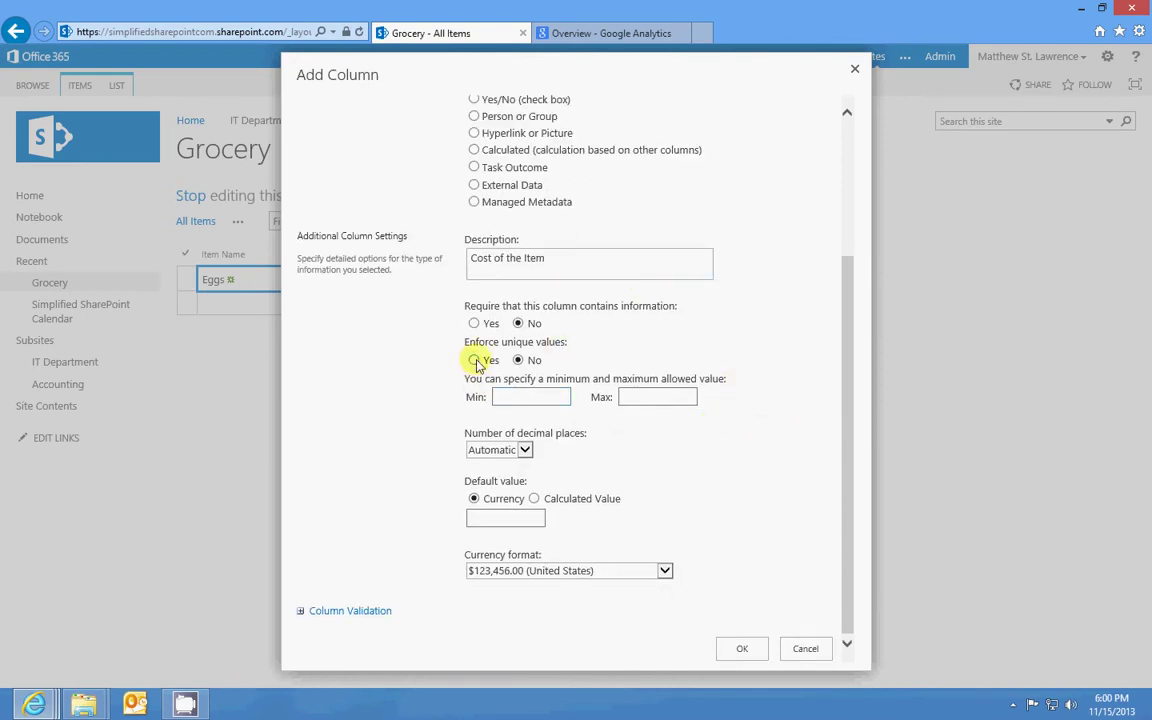
{"action": "left_click", "coordinate": [527, 450]}
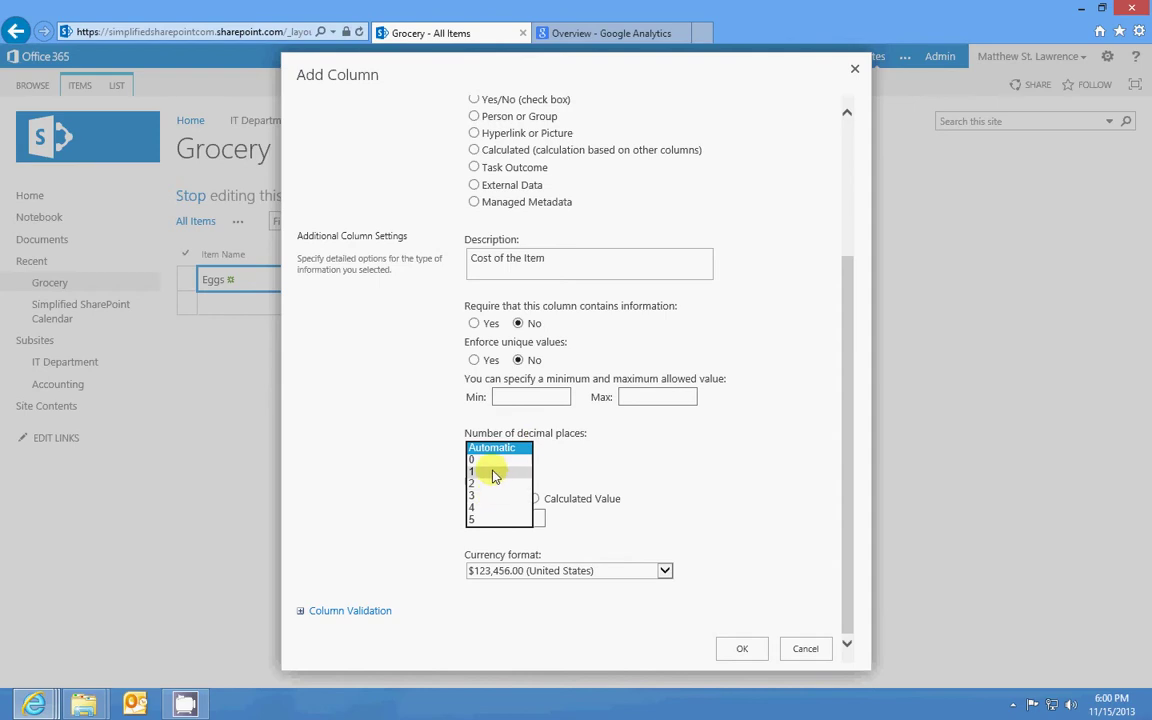
{"action": "left_click", "coordinate": [490, 471]}
{"action": "scroll", "coordinate": [690, 484], "scroll_direction": "down", "scroll_amount": 1}
{"action": "left_click", "coordinate": [722, 482]}
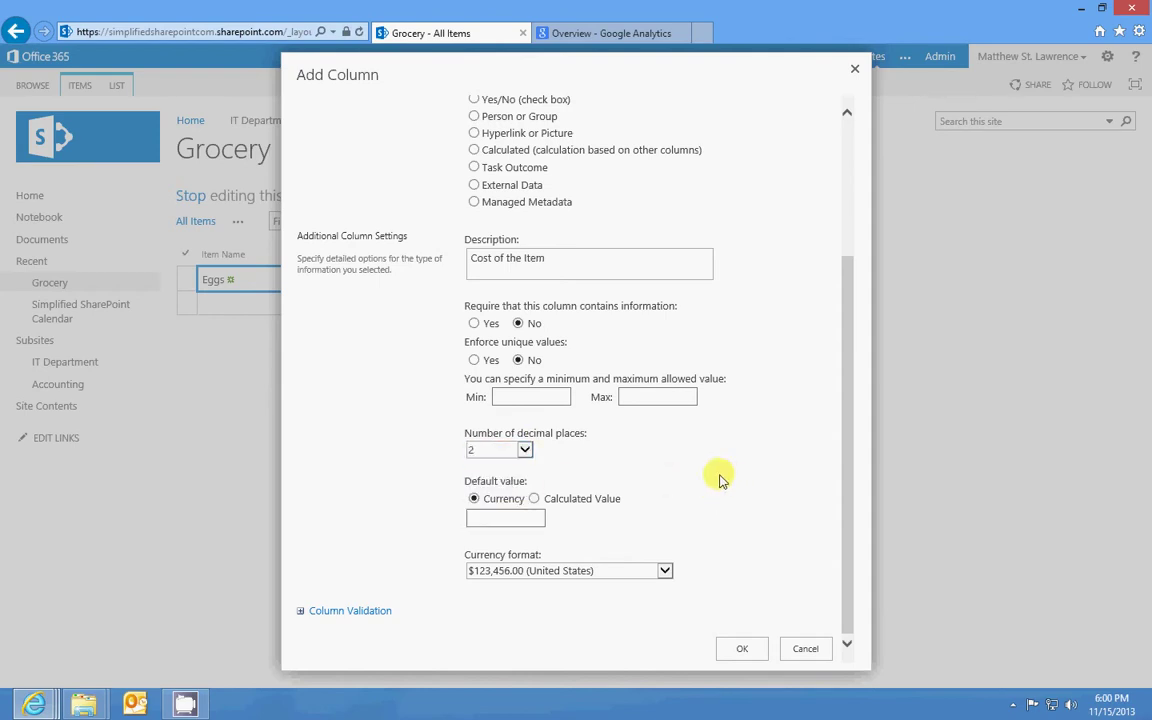
{"action": "left_click", "coordinate": [525, 450]}
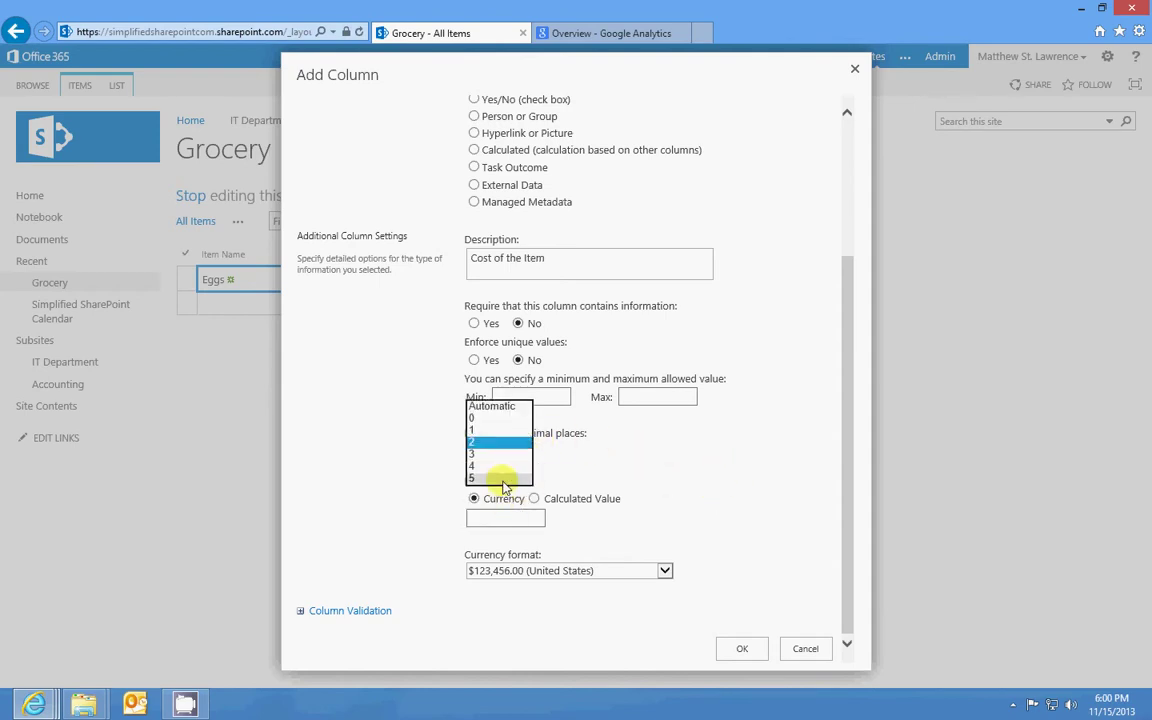
{"action": "left_click", "coordinate": [503, 445]}
{"action": "left_click", "coordinate": [747, 469]}
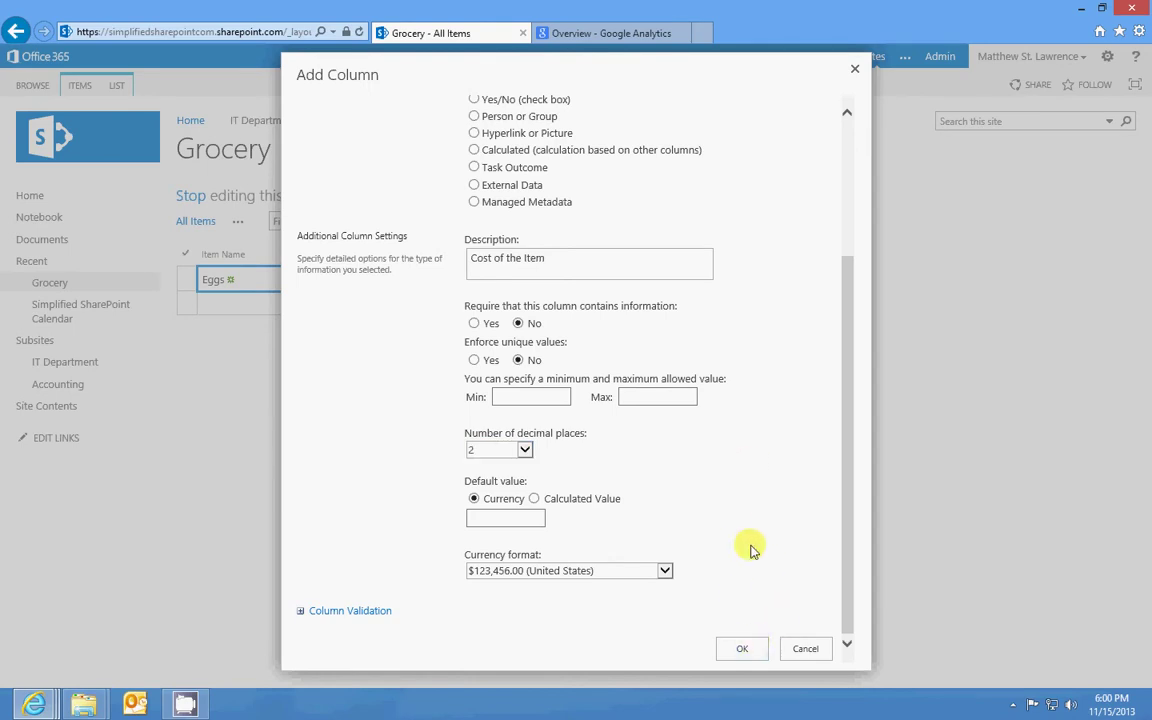
Create the Price column with an empty default value and finish editing the list.
{"action": "left_click", "coordinate": [507, 517]}
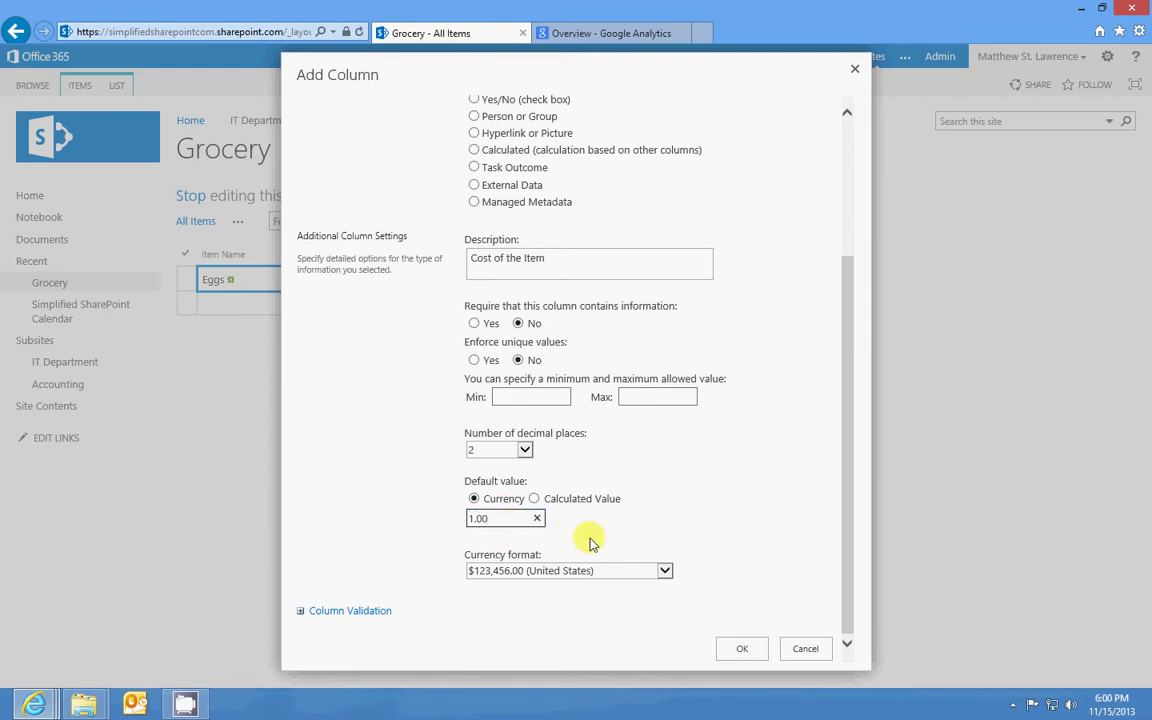
{"action": "key", "text": "BackSpace"}
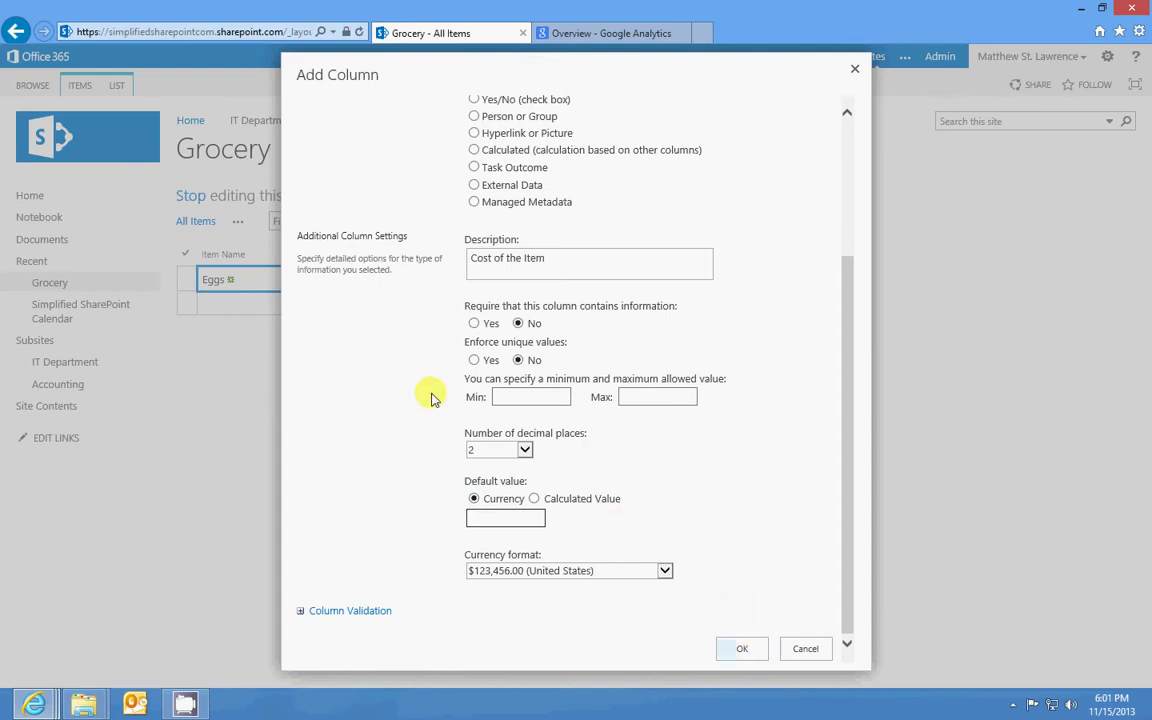
{"action": "left_click", "coordinate": [744, 648]}
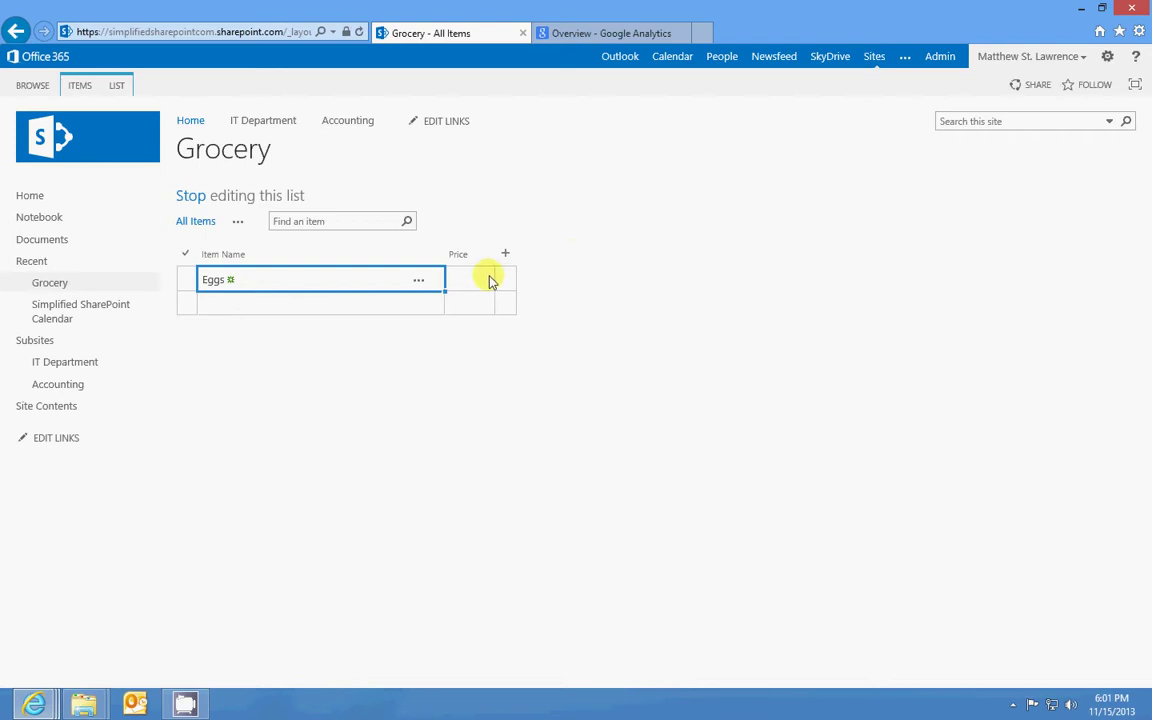
{"action": "left_click", "coordinate": [196, 197]}
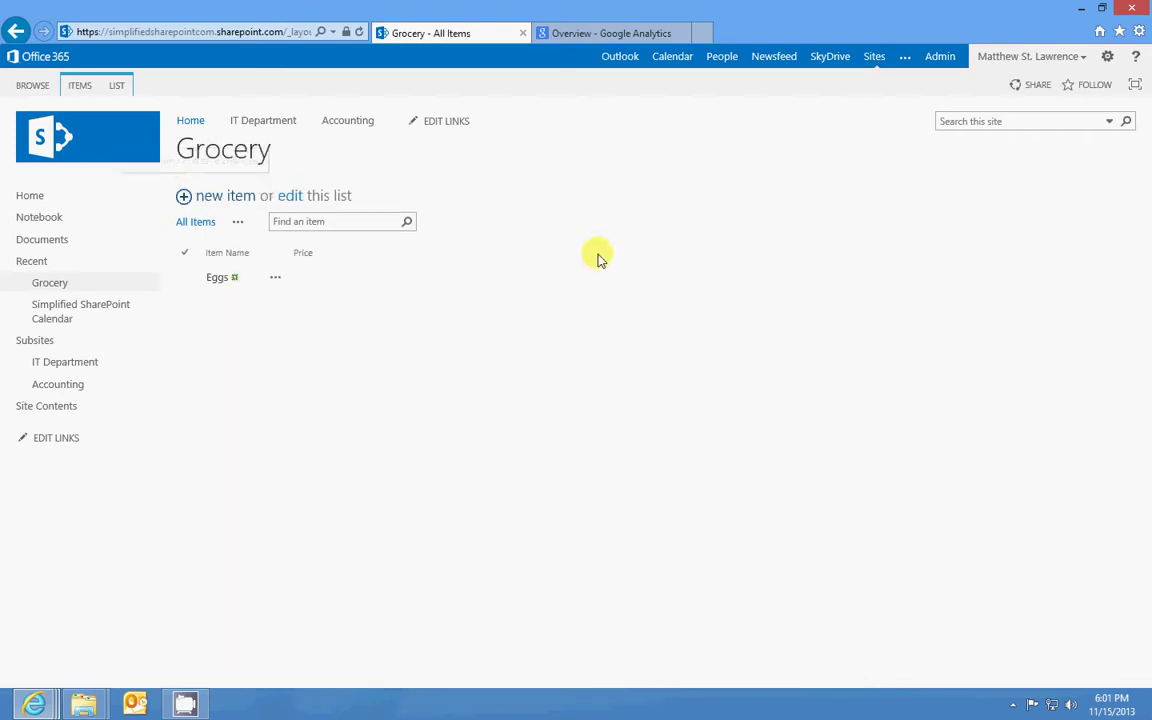
Edit the Eggs item, set its Price to 2.15 and save it.
{"action": "left_click", "coordinate": [217, 279]}
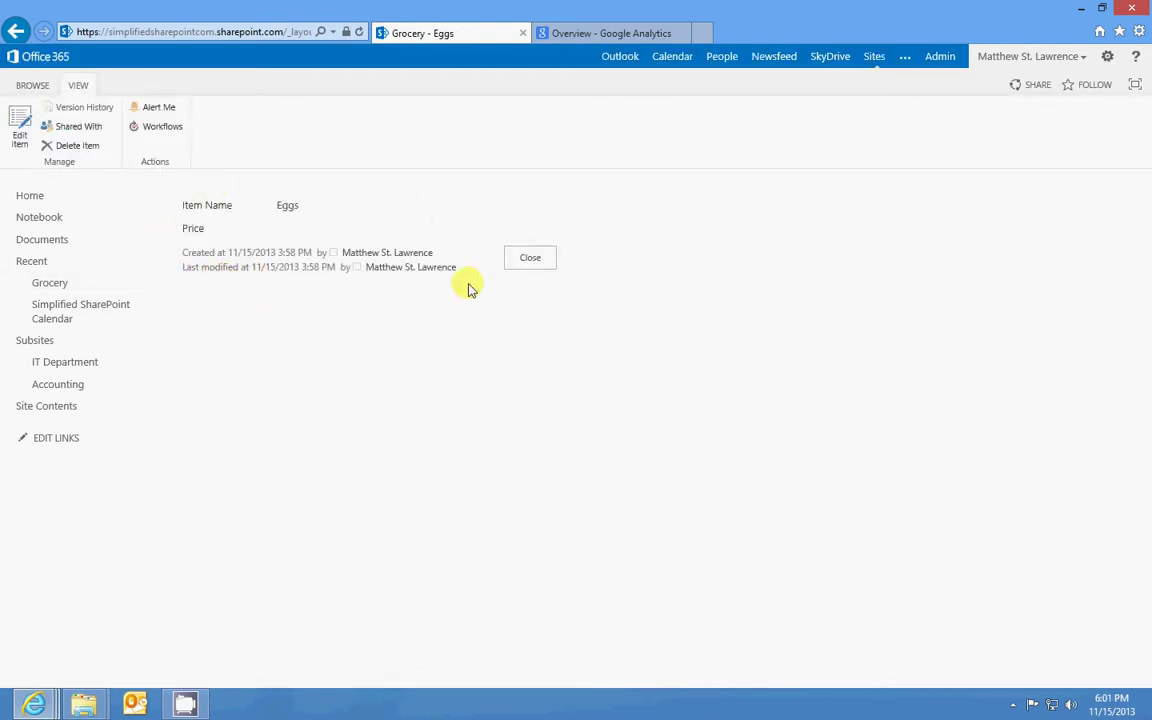
{"action": "left_click", "coordinate": [18, 125]}
{"action": "left_click", "coordinate": [290, 236]}
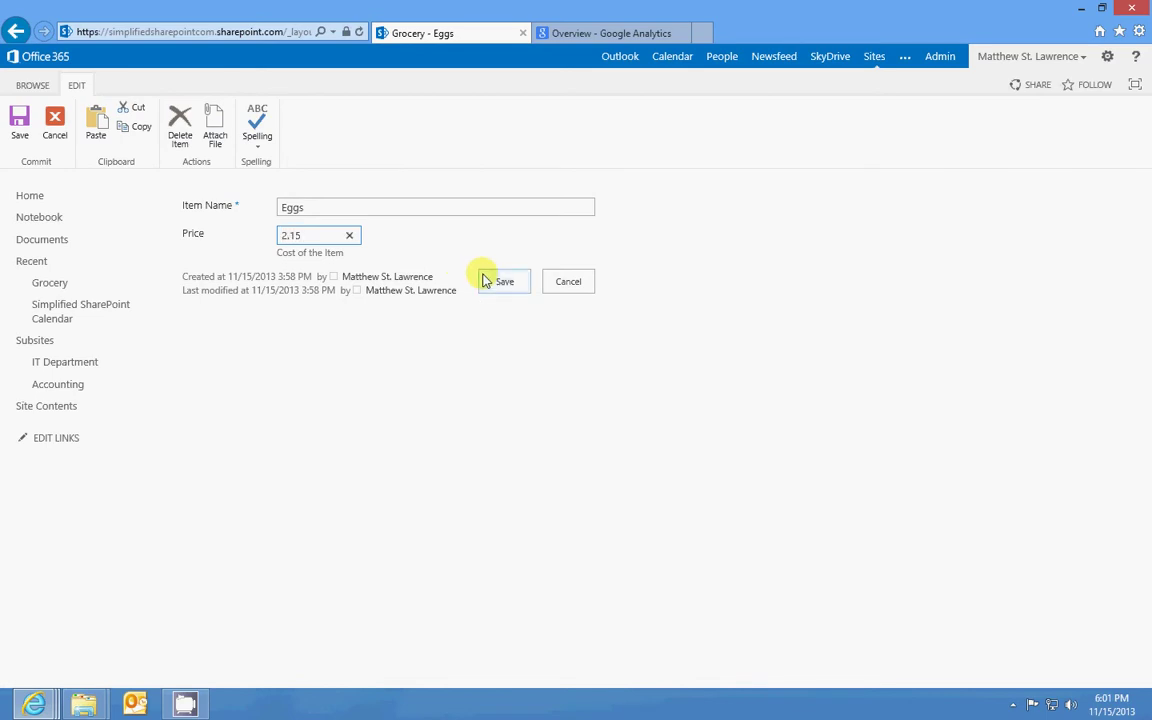
{"action": "left_click", "coordinate": [496, 281]}
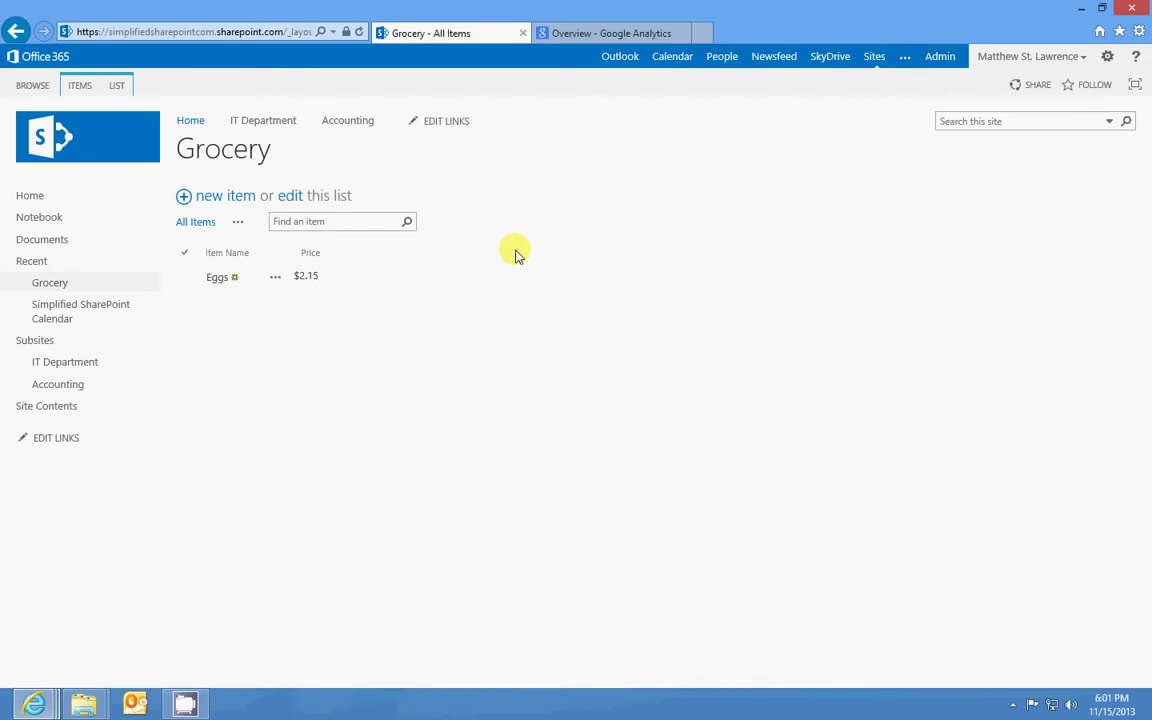
Start editing the Grocery list and define a new column named Section with the Choice type.
{"action": "left_click", "coordinate": [287, 198]}
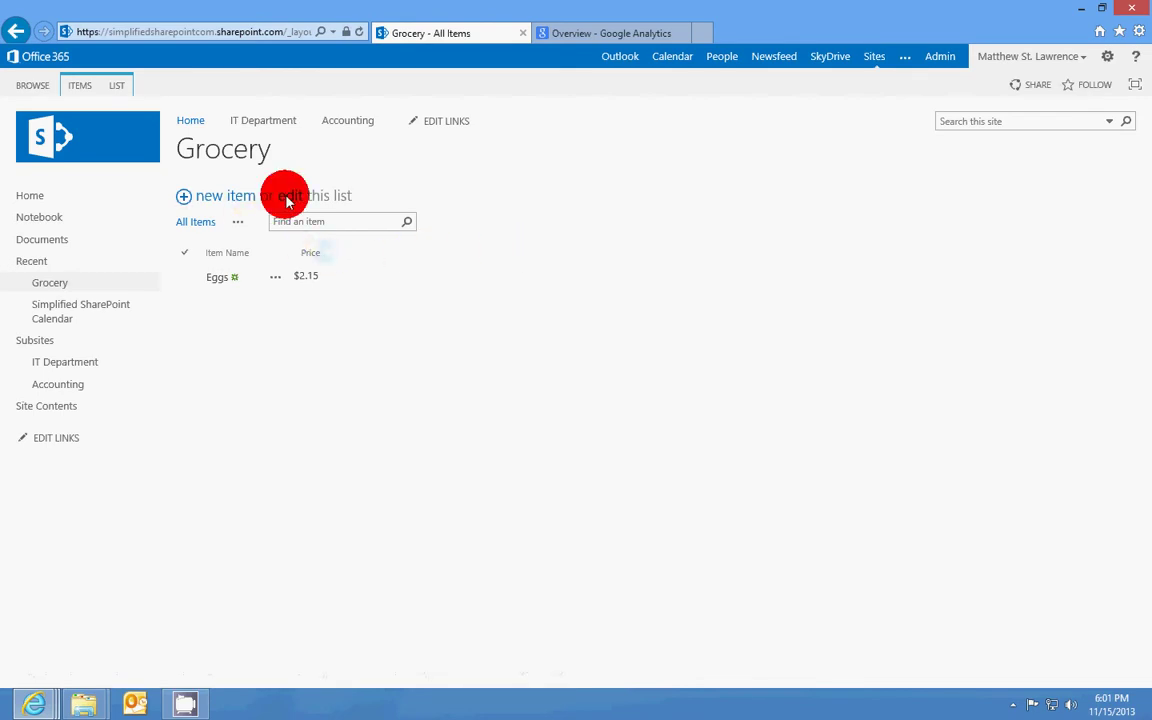
{"action": "left_click", "coordinate": [505, 253]}
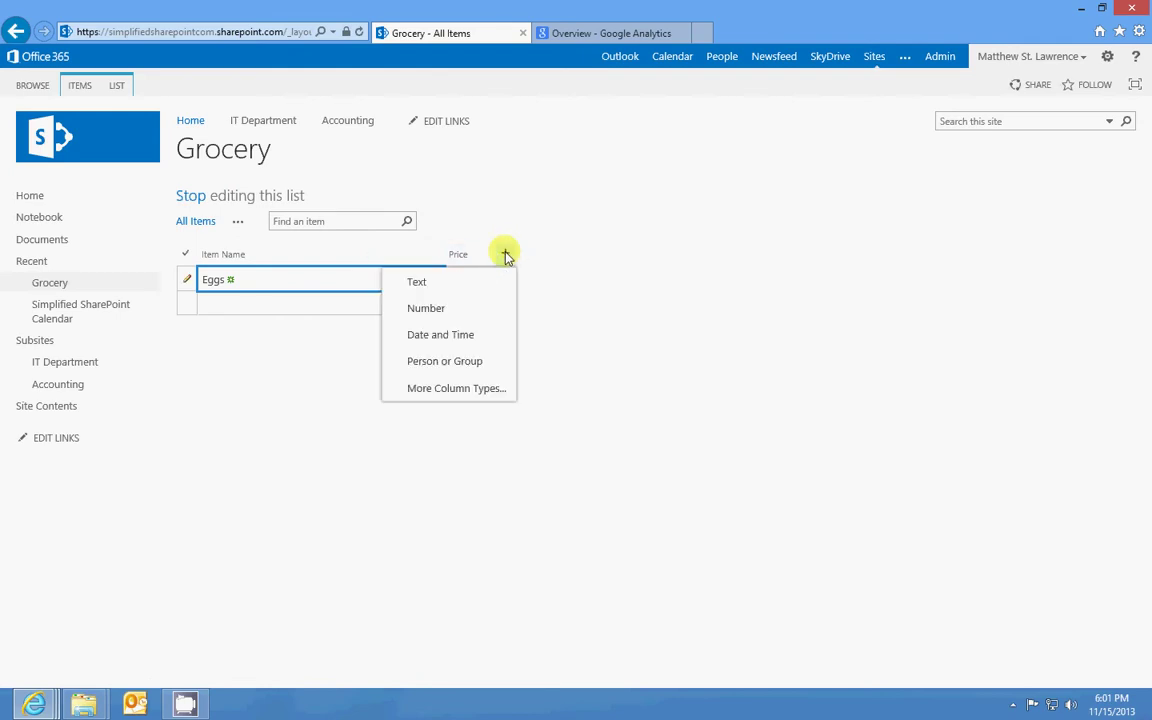
{"action": "left_click", "coordinate": [488, 389]}
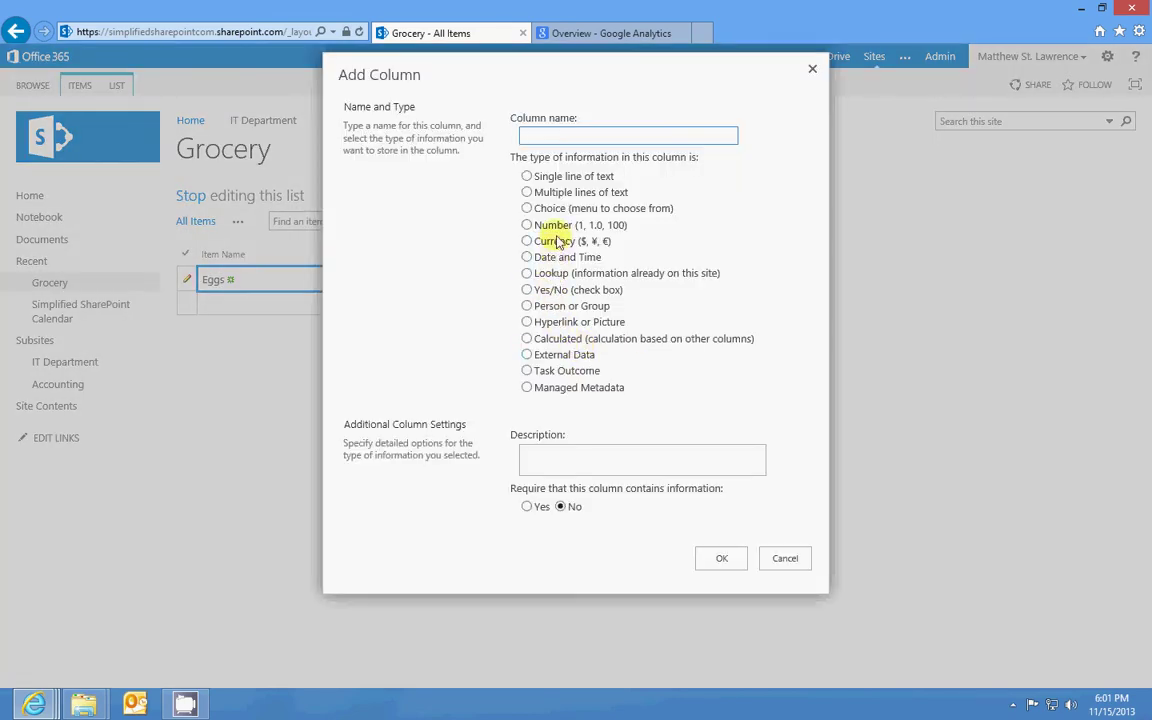
{"action": "left_click", "coordinate": [540, 209]}
{"action": "left_click", "coordinate": [533, 138]}
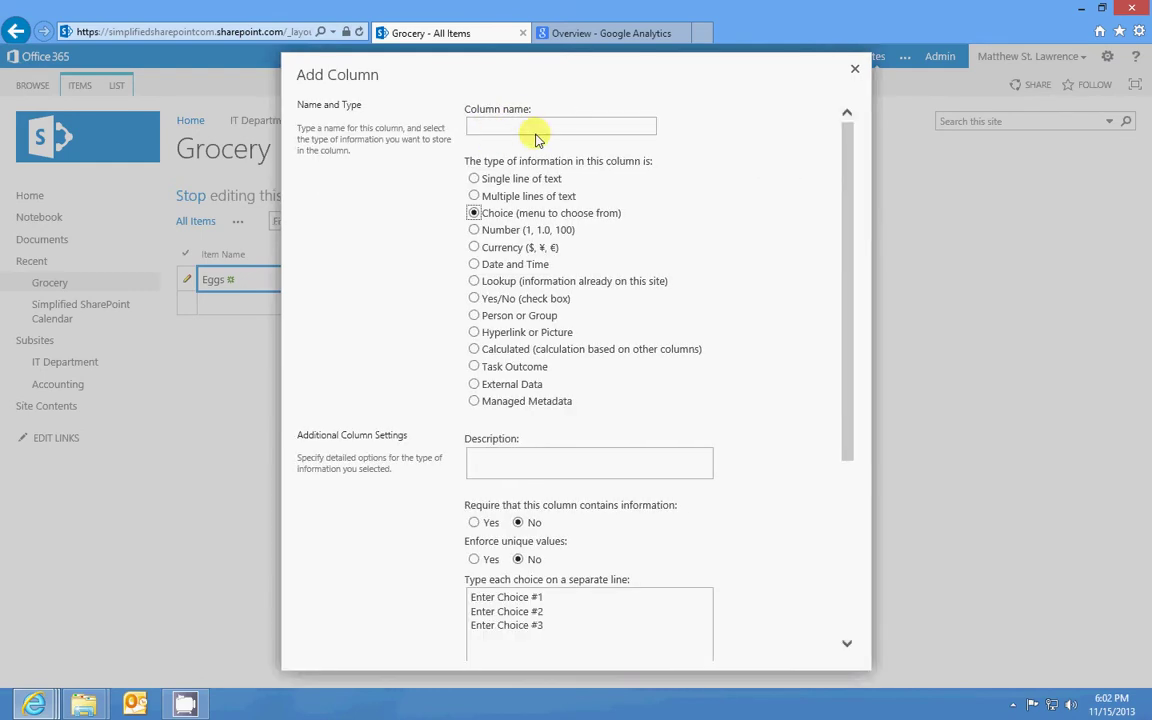
{"action": "left_click", "coordinate": [542, 128]}
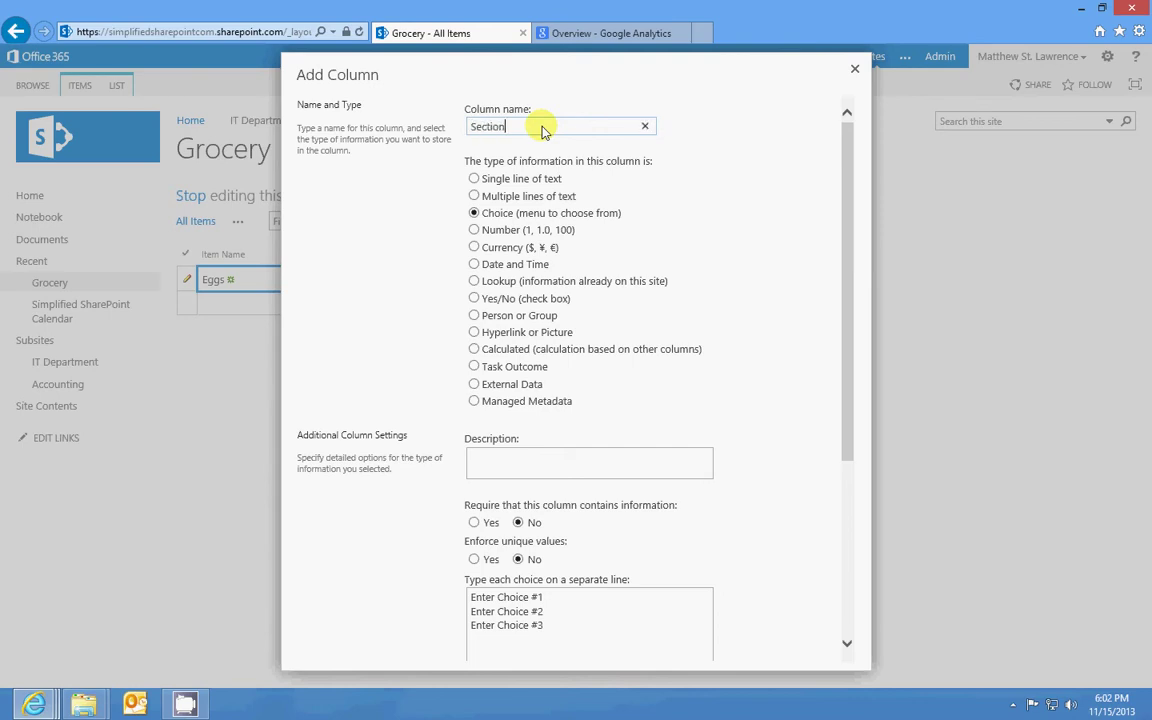
Replace the placeholder choices of the Section column with Frozen, Bakery, Home goods and Pharmacy.
{"action": "scroll", "coordinate": [780, 246], "scroll_direction": "down", "scroll_amount": 3}
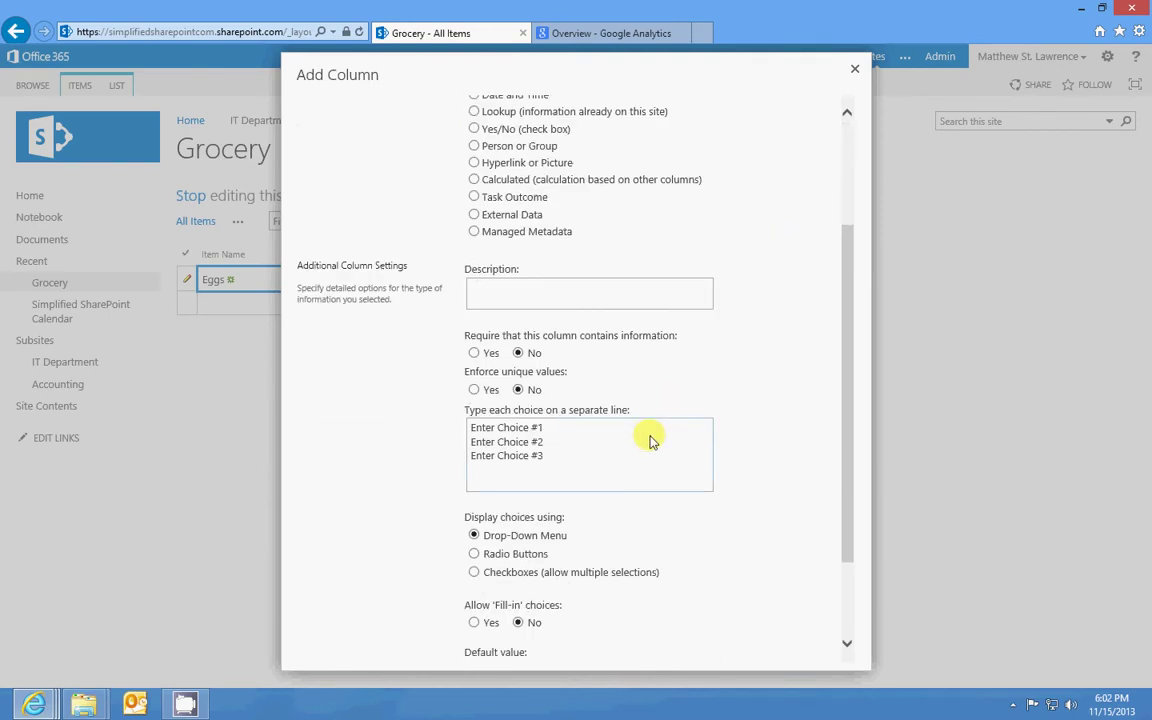
{"action": "left_click_drag", "start_coordinate": [650, 456], "coordinate": [428, 390]}
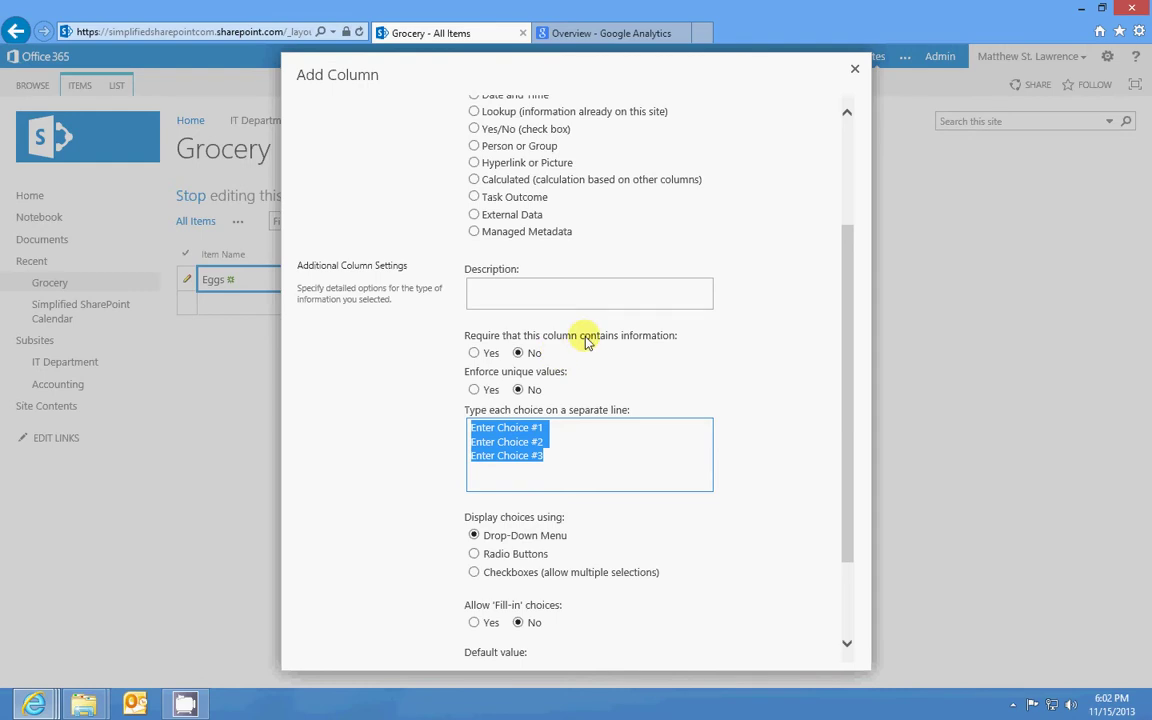
{"action": "type", "text": "Frozen"}
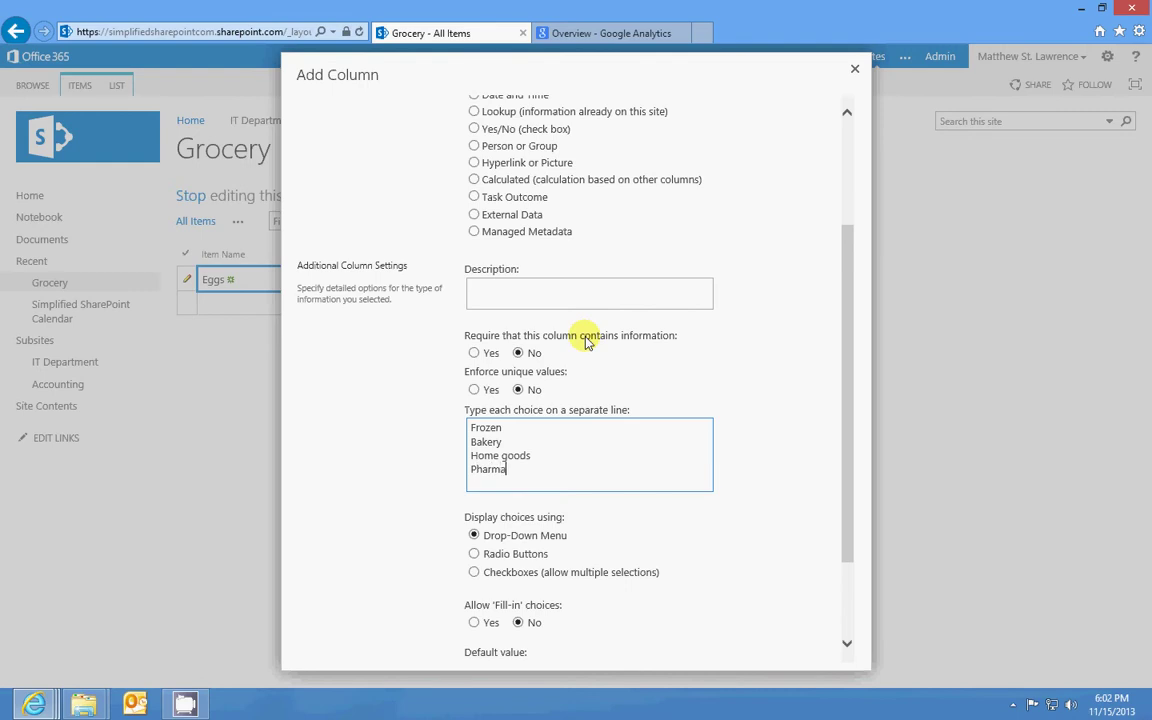
{"action": "left_click", "coordinate": [722, 391]}
Try the Checkboxes display for the Section choices and switch back to Drop-Down Menu.
{"action": "scroll", "coordinate": [722, 388], "scroll_direction": "down", "scroll_amount": 1}
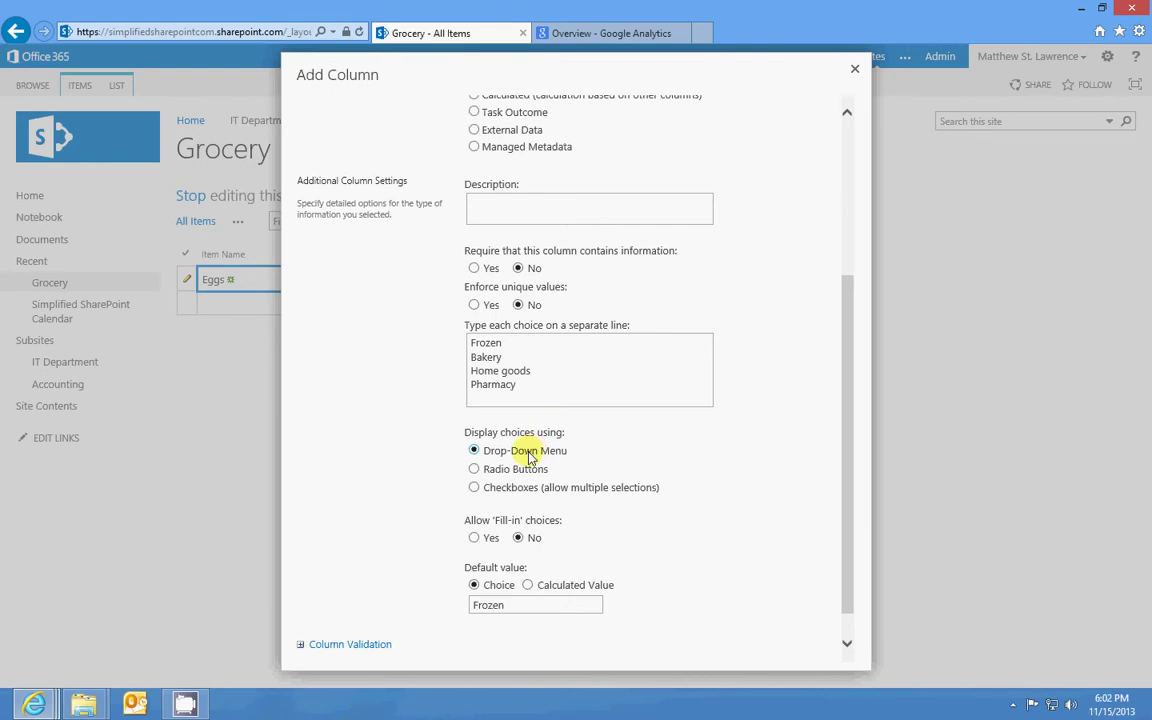
{"action": "left_click", "coordinate": [473, 487]}
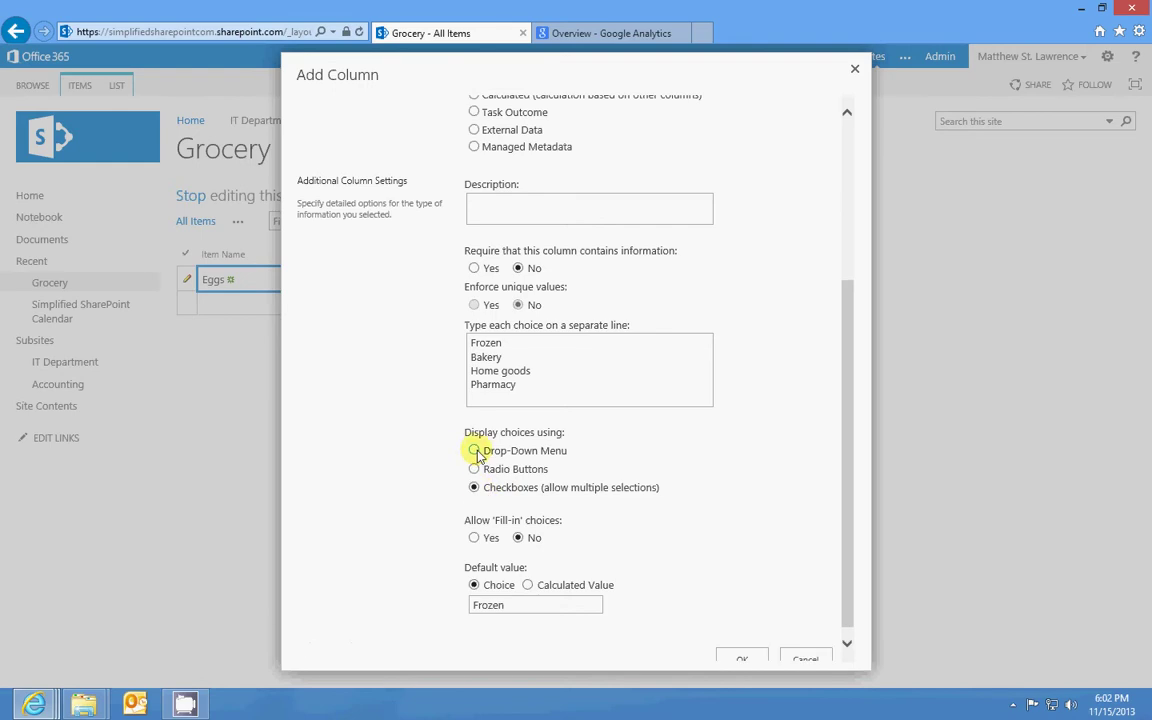
{"action": "left_click", "coordinate": [474, 451]}
{"action": "scroll", "coordinate": [600, 426], "scroll_direction": "down", "scroll_amount": 1}
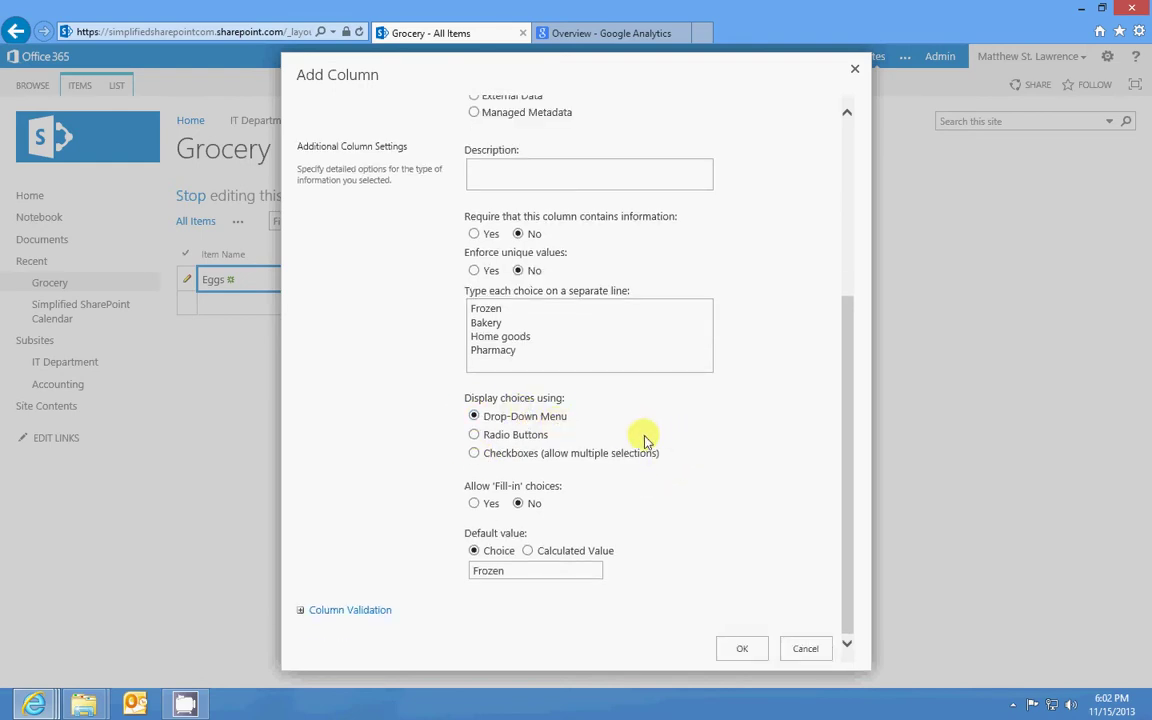
{"action": "left_click_drag", "start_coordinate": [468, 484], "coordinate": [545, 488]}
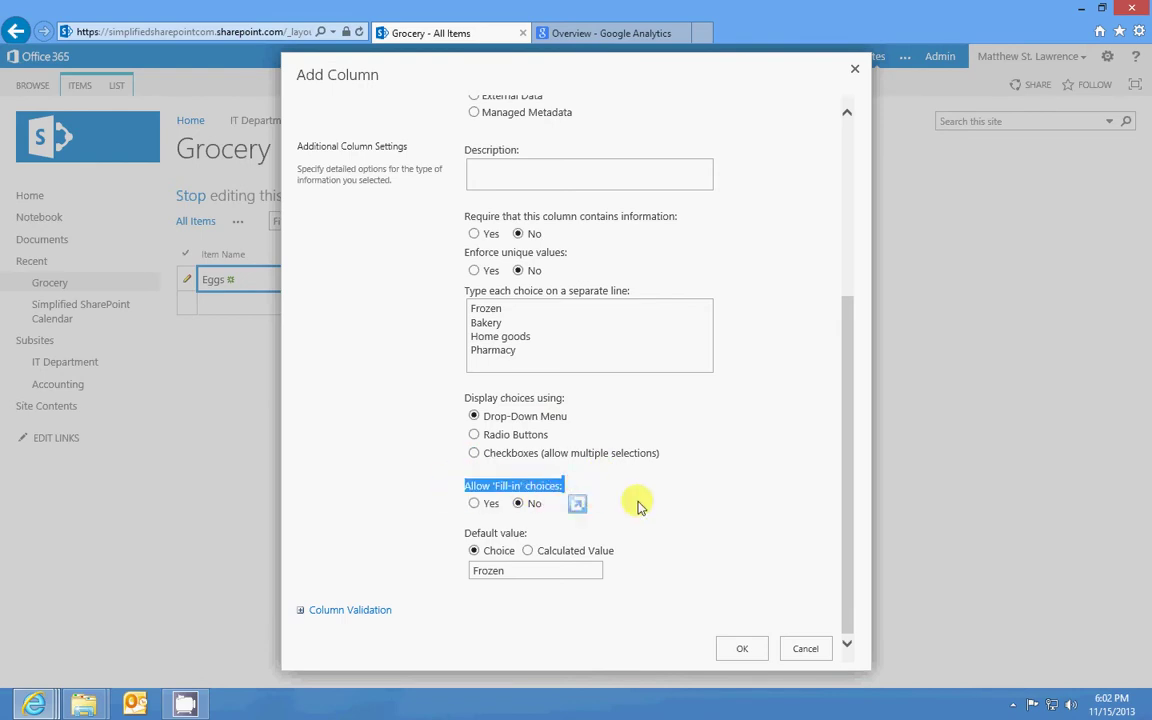
{"action": "left_click", "coordinate": [604, 505]}
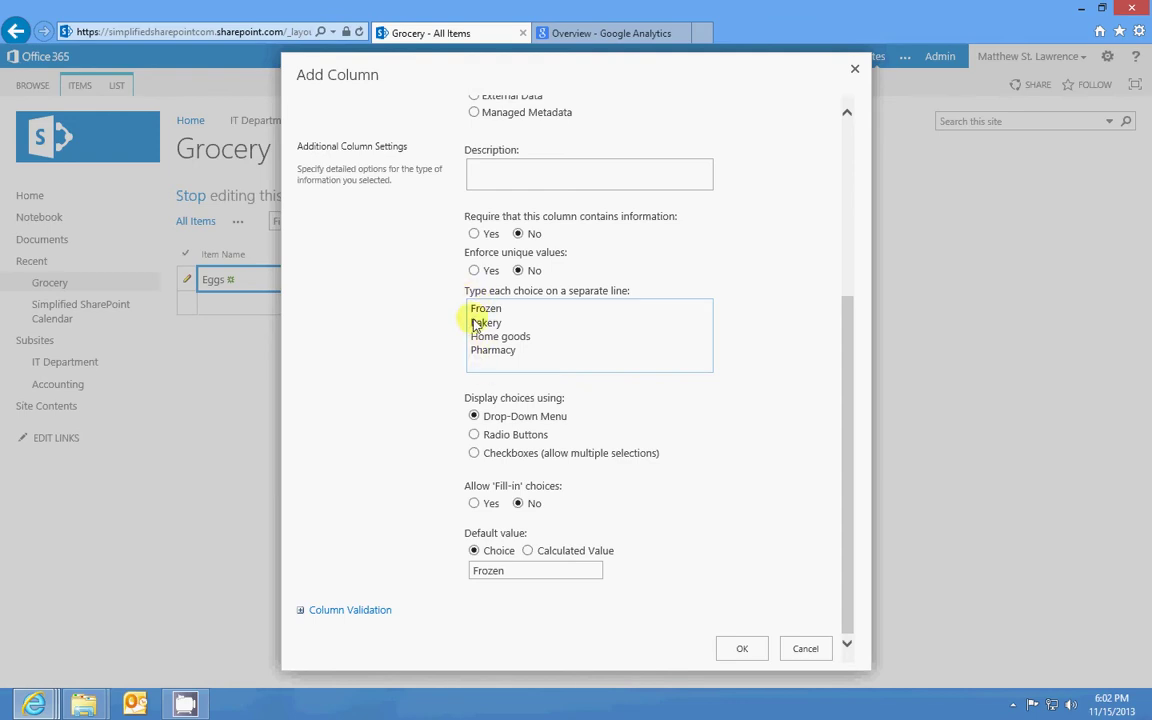
{"action": "left_click", "coordinate": [478, 368]}
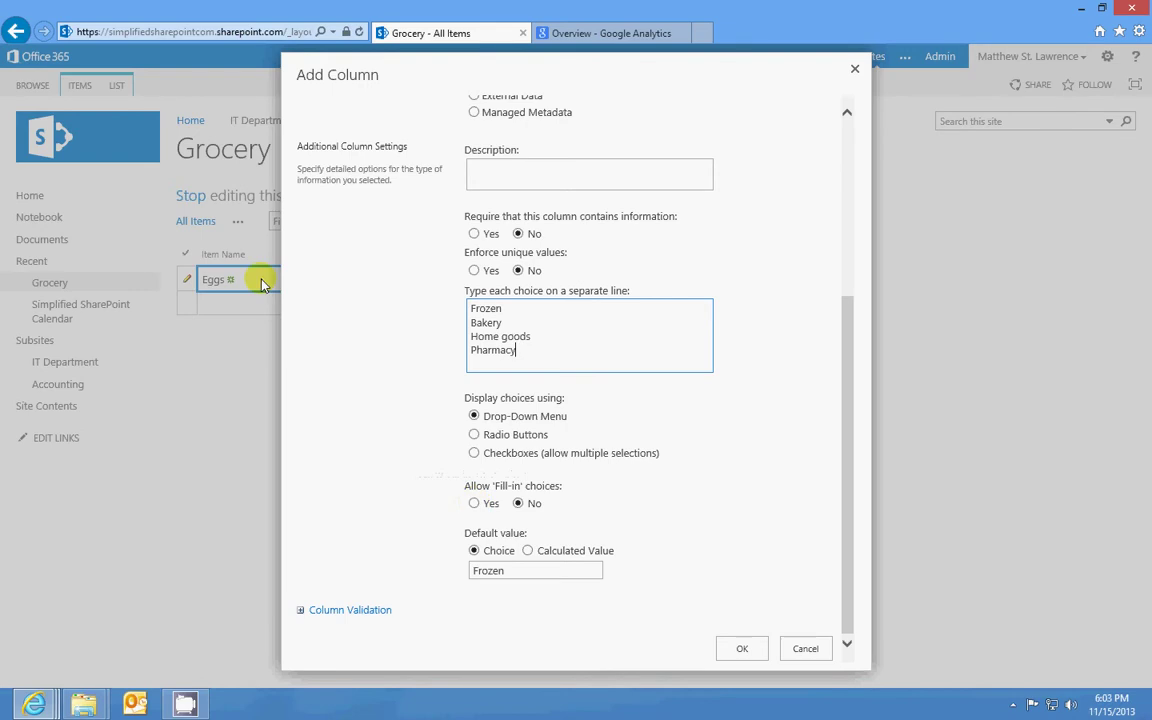
{"action": "left_click", "coordinate": [489, 369]}
{"action": "left_click", "coordinate": [537, 362]}
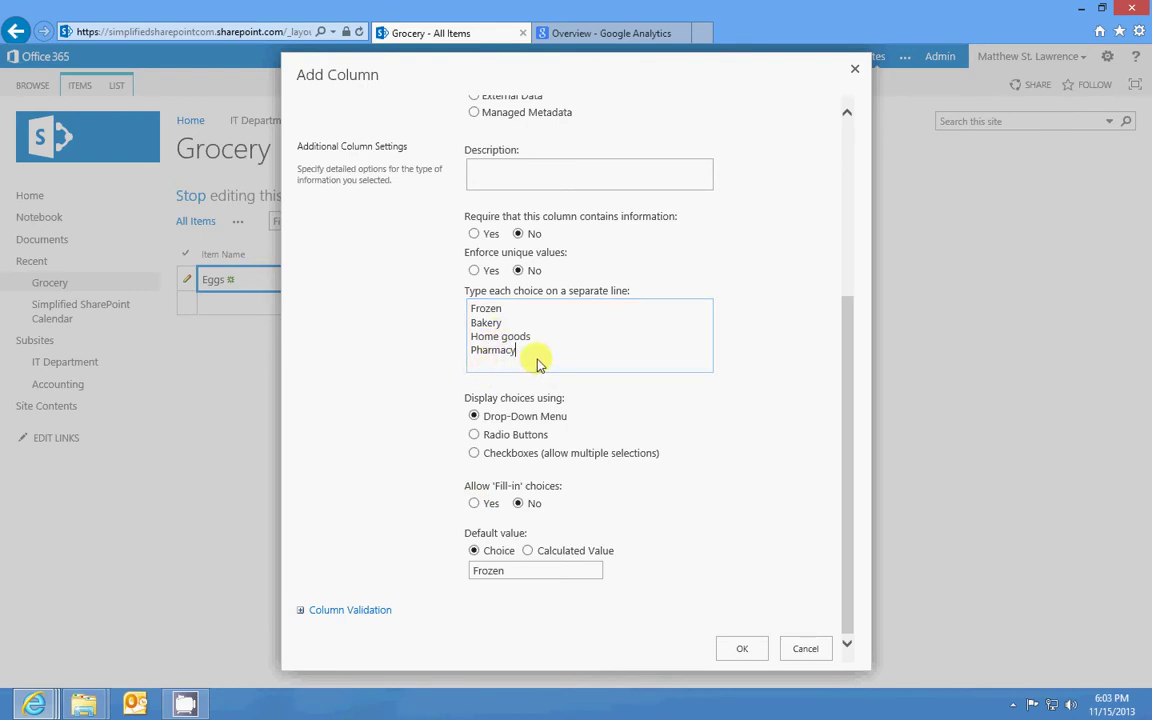
Set the Section column's default value to Bakery and create the column.
{"action": "double_click", "coordinate": [524, 573]}
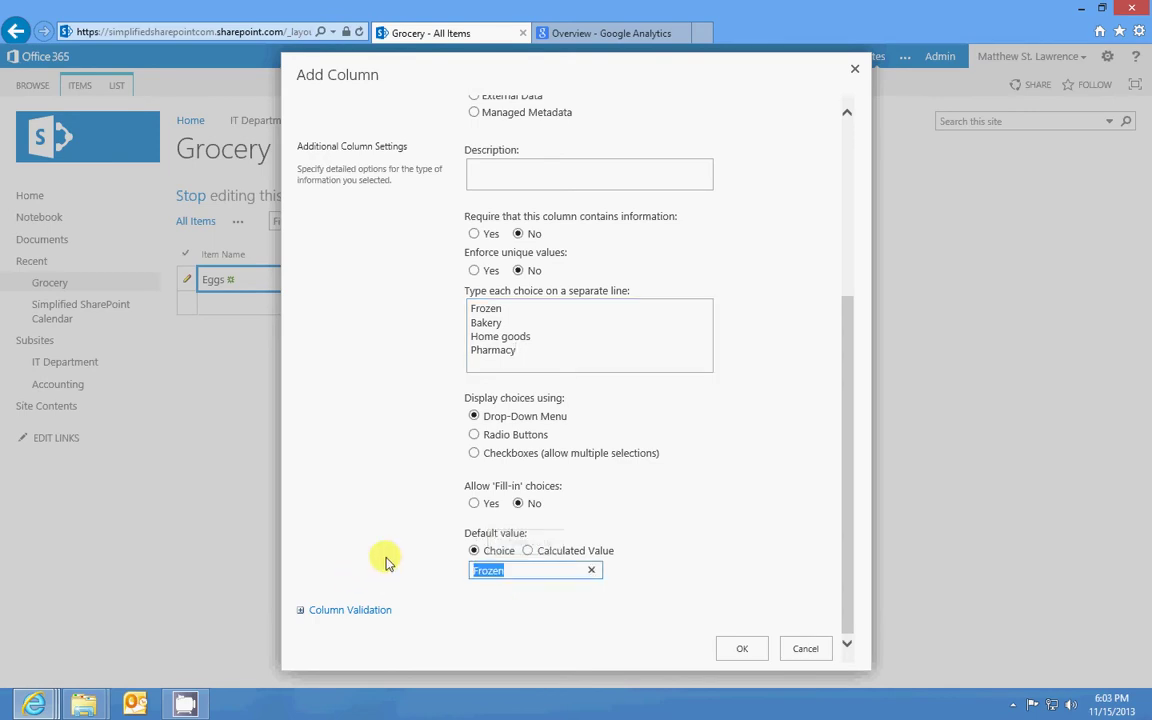
{"action": "type", "text": "Bakery"}
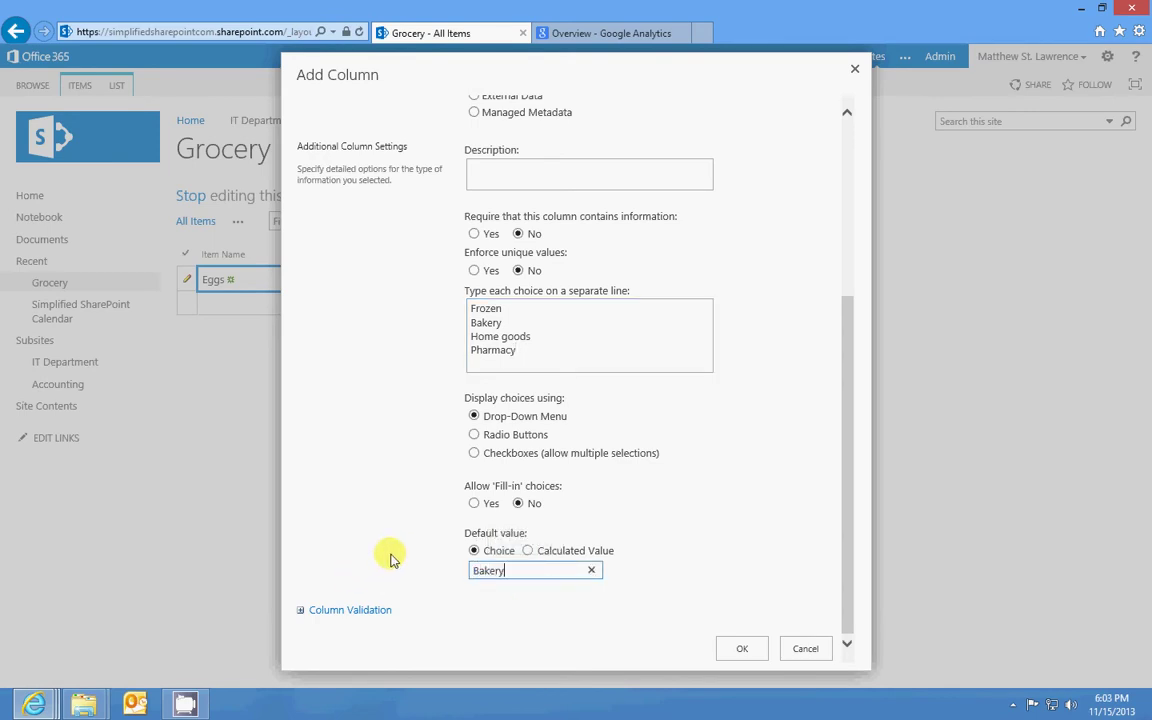
{"action": "left_click", "coordinate": [758, 648]}
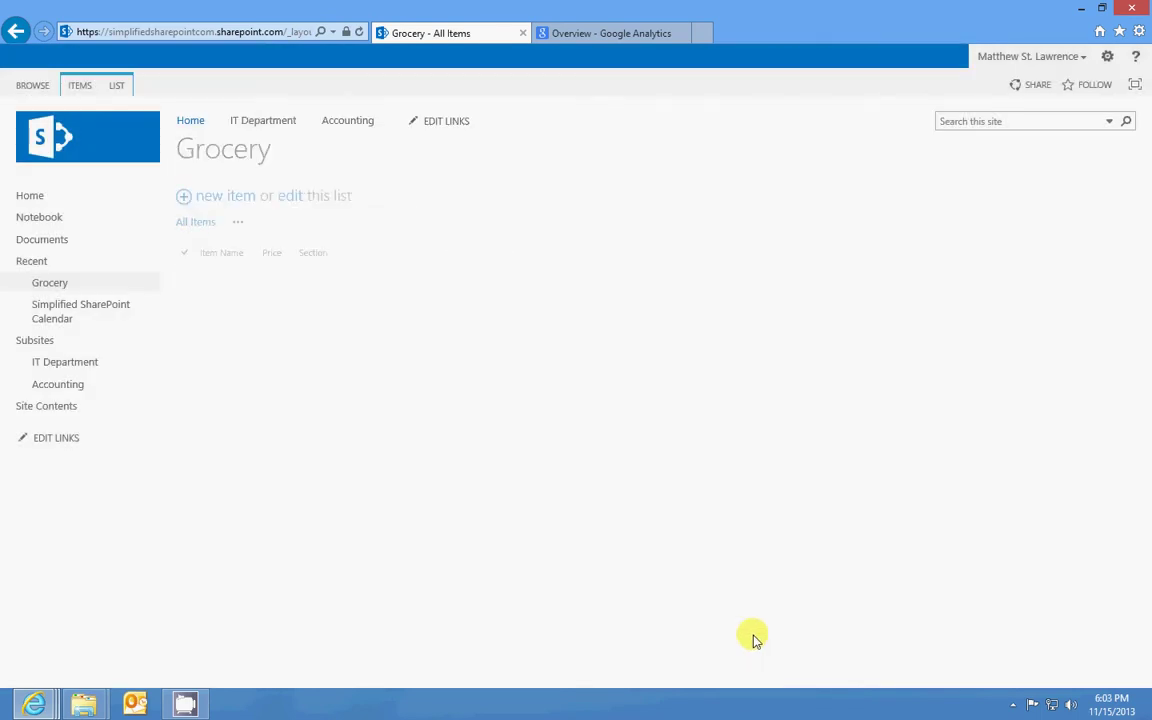
Set the Section of the Eggs item to Frozen.
{"action": "left_click", "coordinate": [538, 287]}
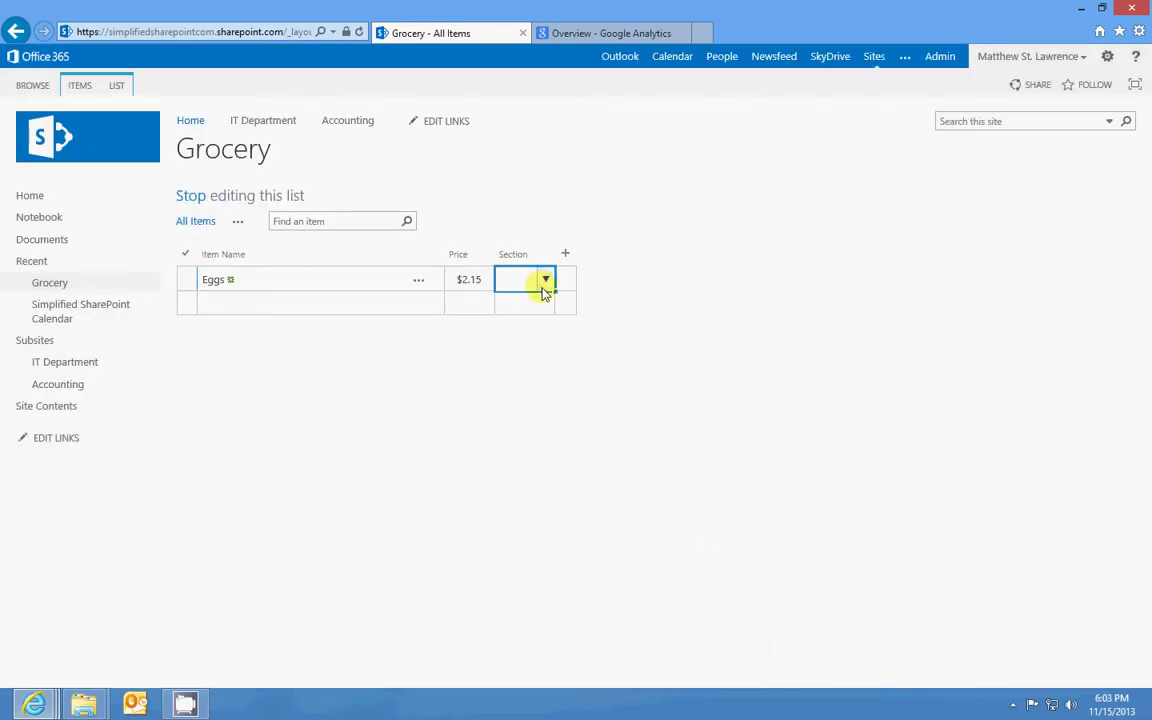
{"action": "left_click", "coordinate": [547, 281]}
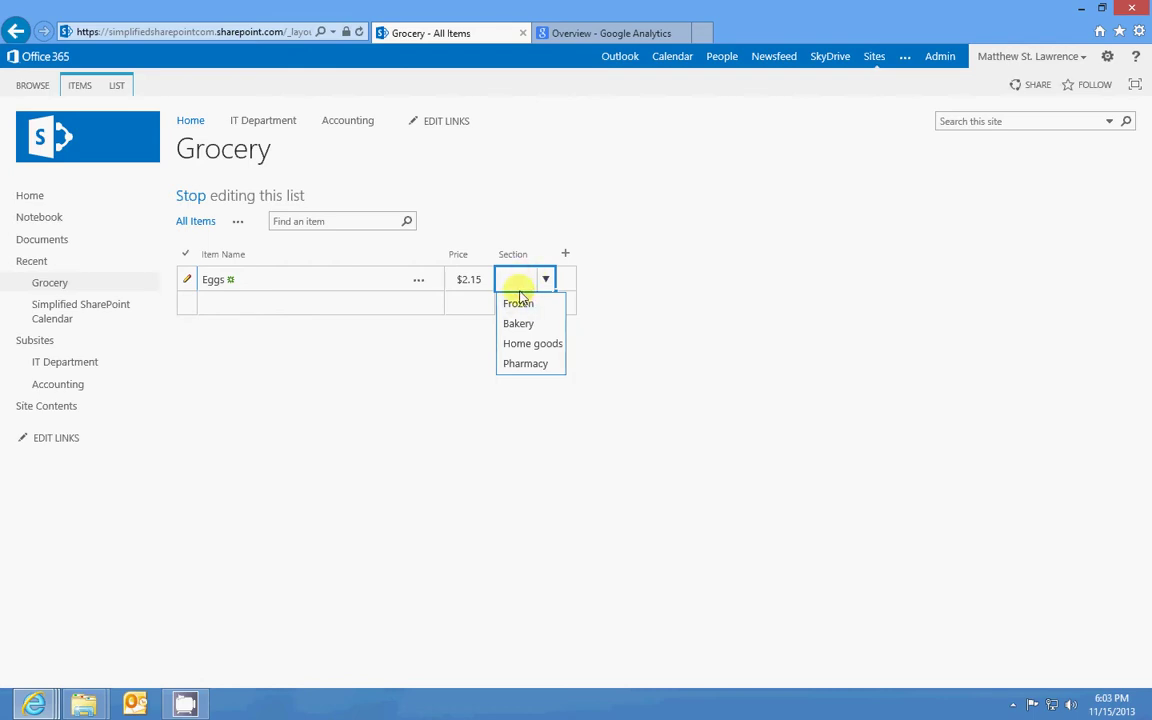
{"action": "left_click", "coordinate": [522, 302]}
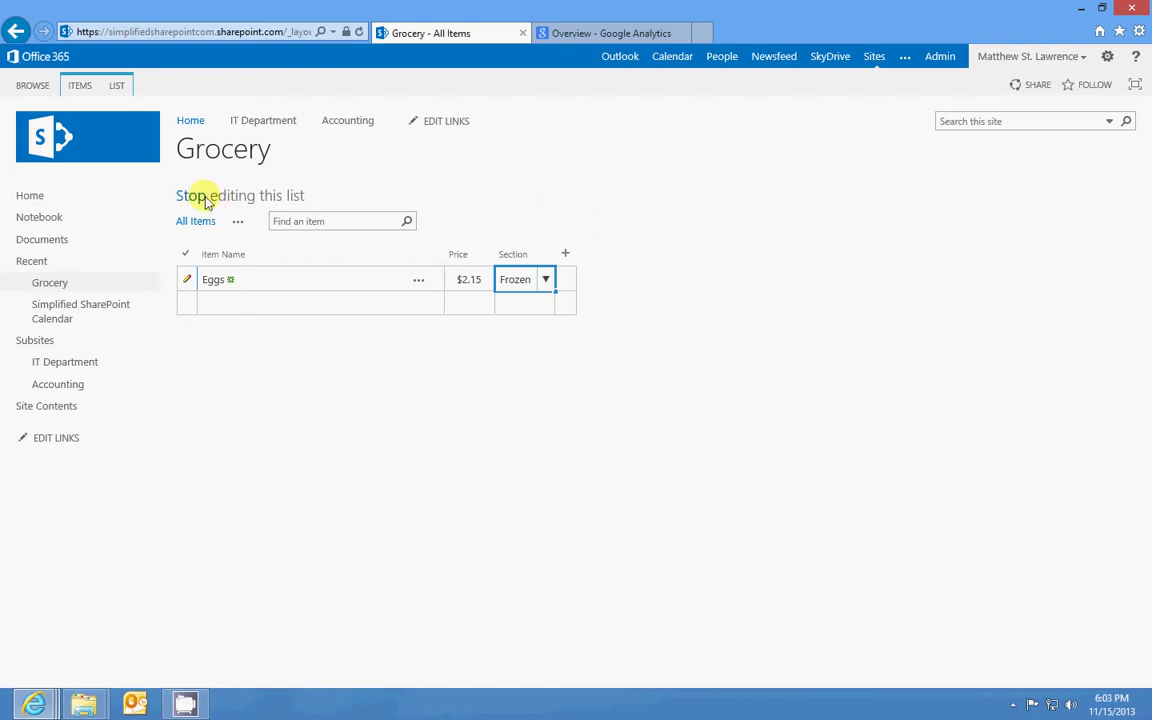
Add a Person or Group column to the Grocery list, keeping its default name.
{"action": "left_click", "coordinate": [565, 253]}
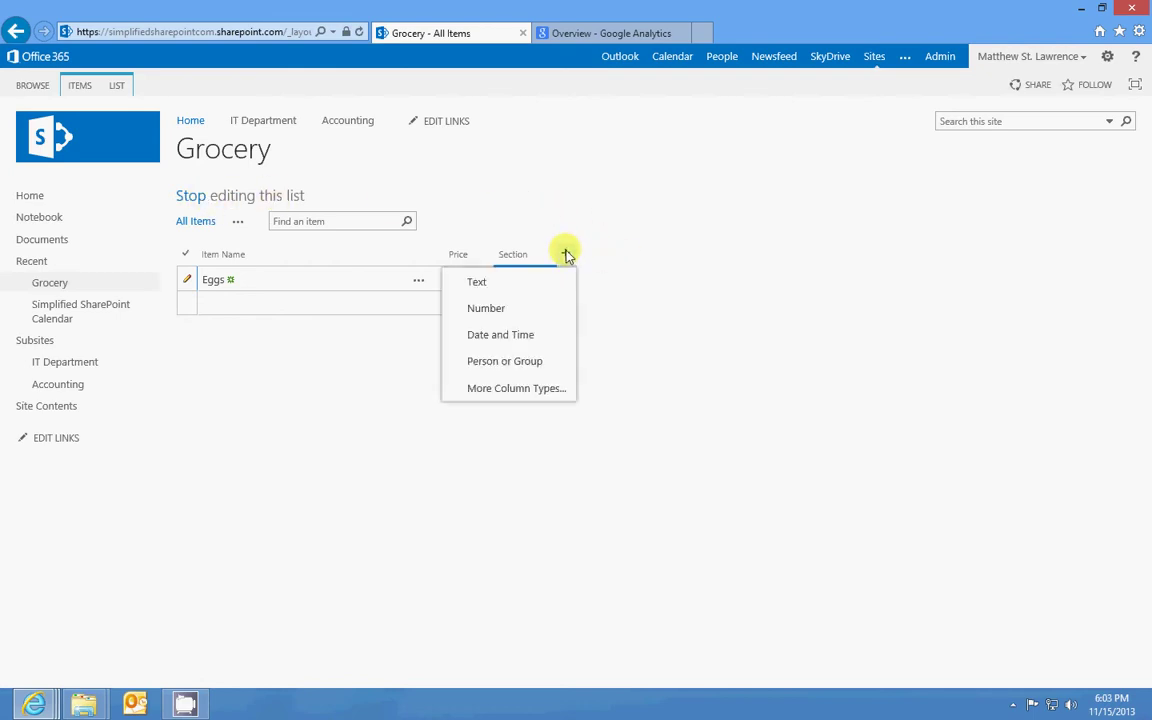
{"action": "left_click", "coordinate": [521, 366]}
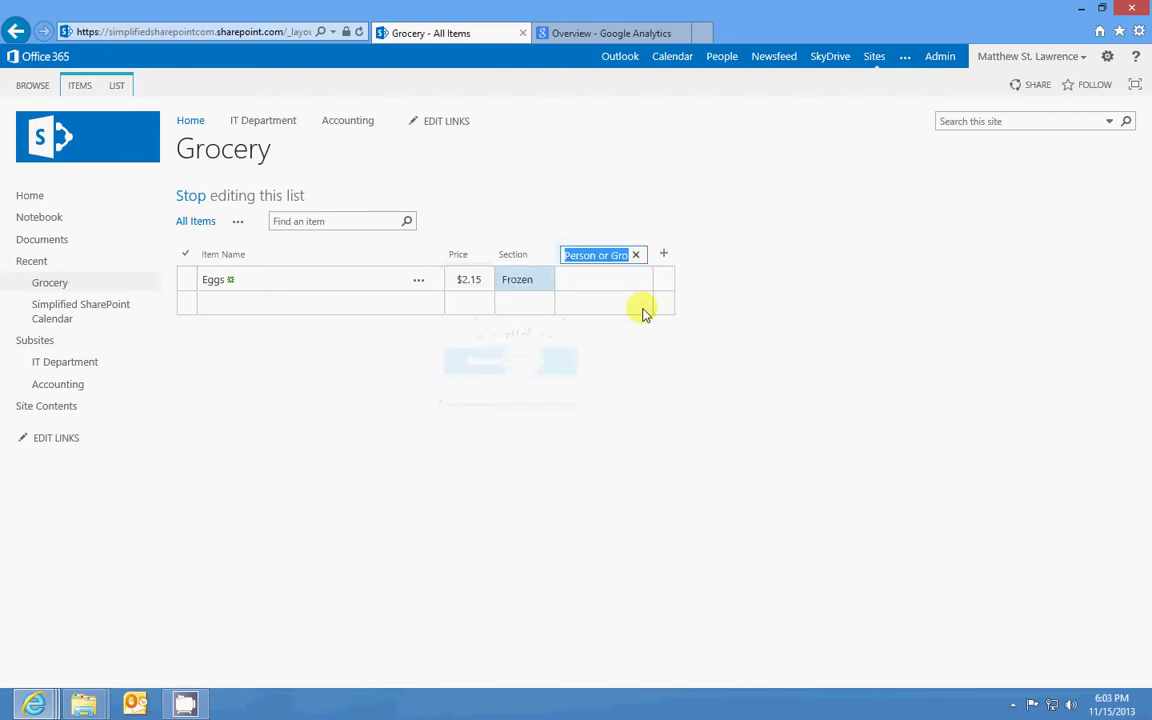
{"action": "left_click", "coordinate": [636, 283]}
Try to assign a person to the Eggs item by searching for their first name in the people picker and choosing the match.
{"action": "left_click", "coordinate": [620, 288]}
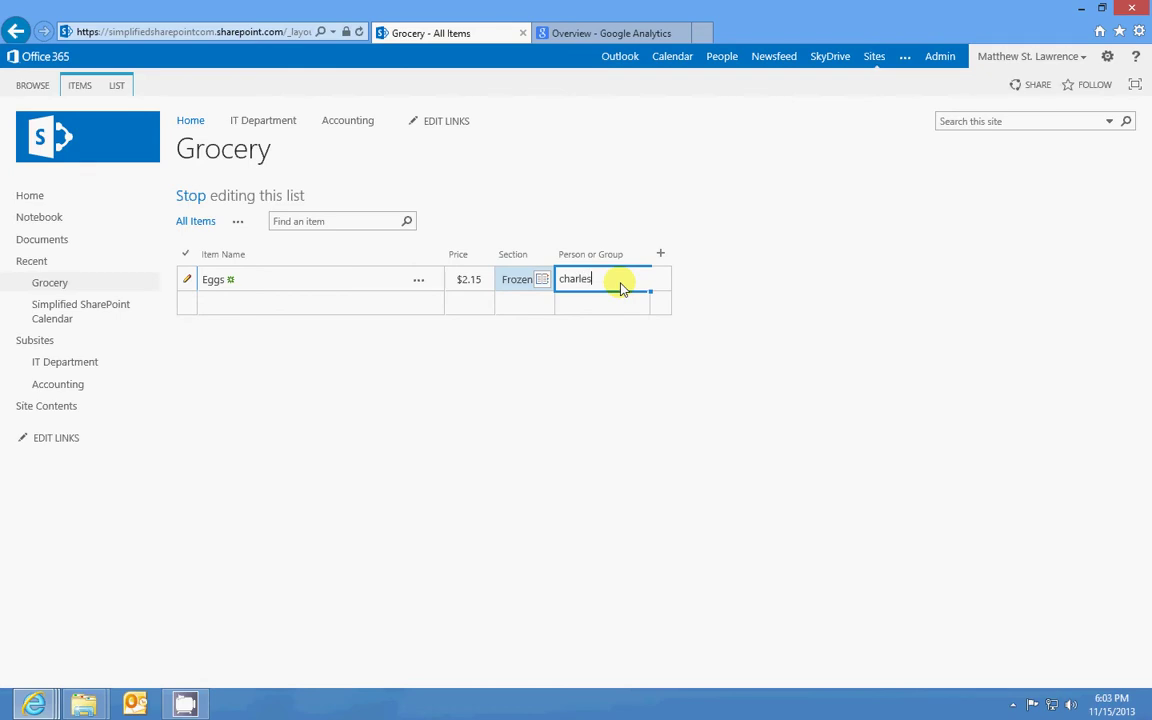
{"action": "key", "text": "Return"}
{"action": "left_click", "coordinate": [620, 284]}
{"action": "left_click", "coordinate": [547, 284]}
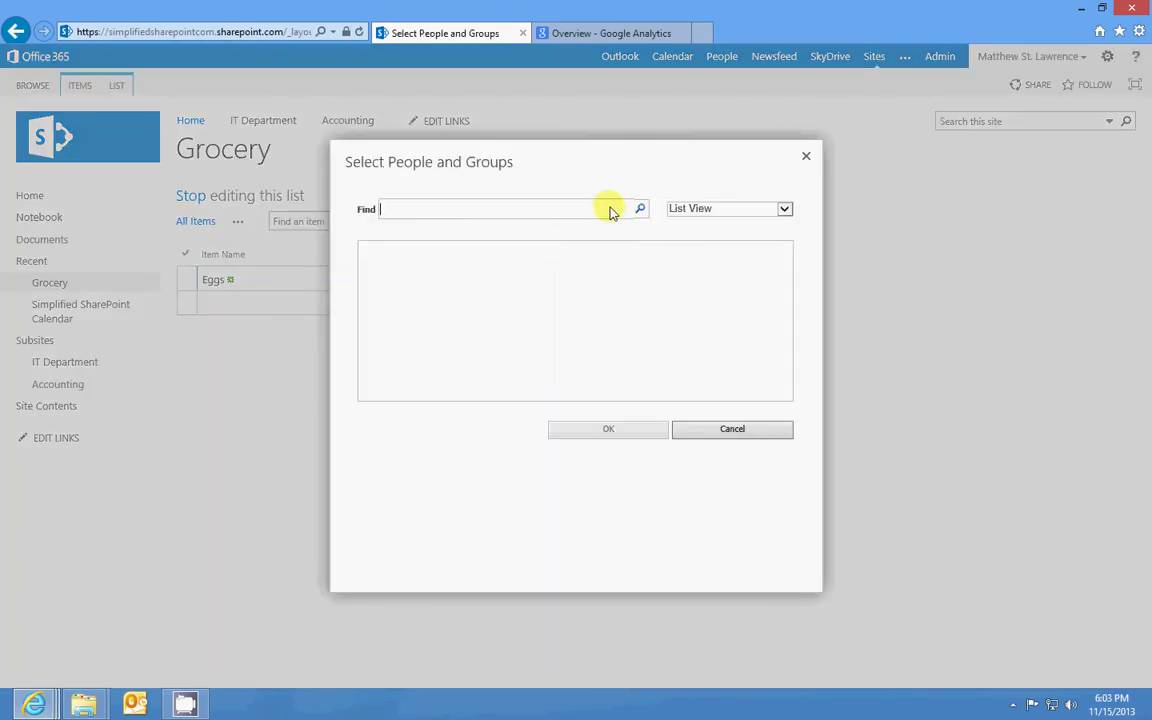
{"action": "left_click", "coordinate": [611, 209]}
{"action": "type", "text": "charles"}
{"action": "key", "text": "Return"}
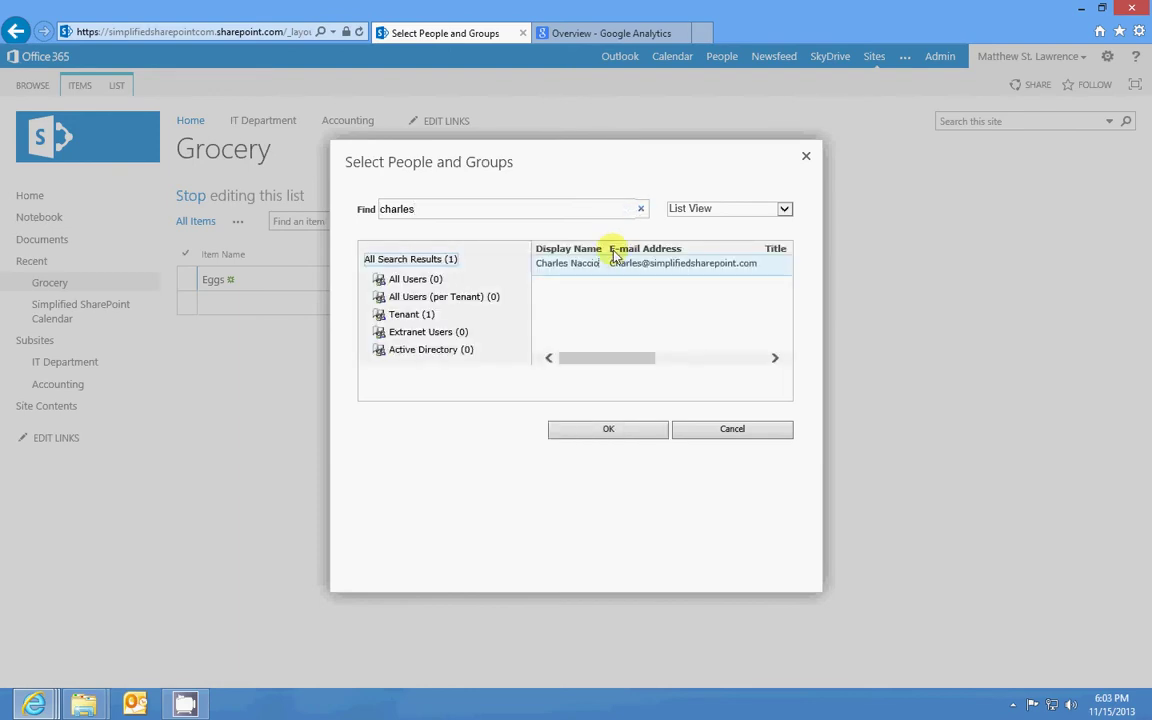
{"action": "double_click", "coordinate": [598, 268]}
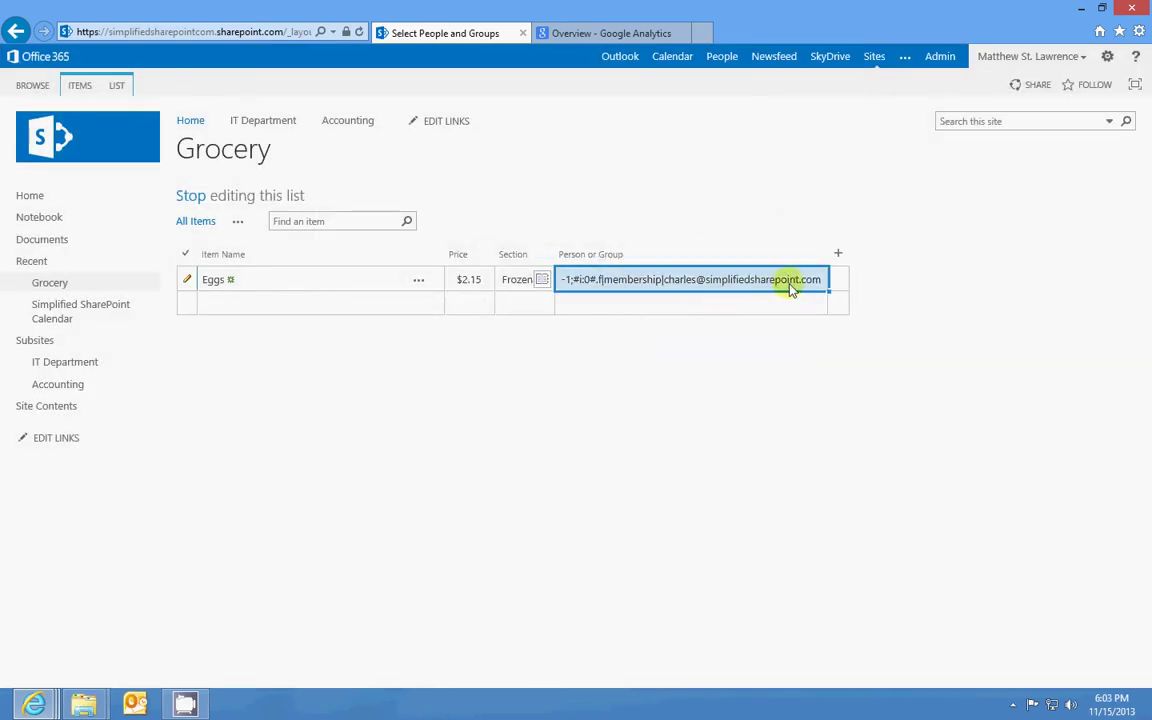
Try to save the Eggs row with the assigned person, and clear its Person or Group value.
{"action": "left_click", "coordinate": [576, 306]}
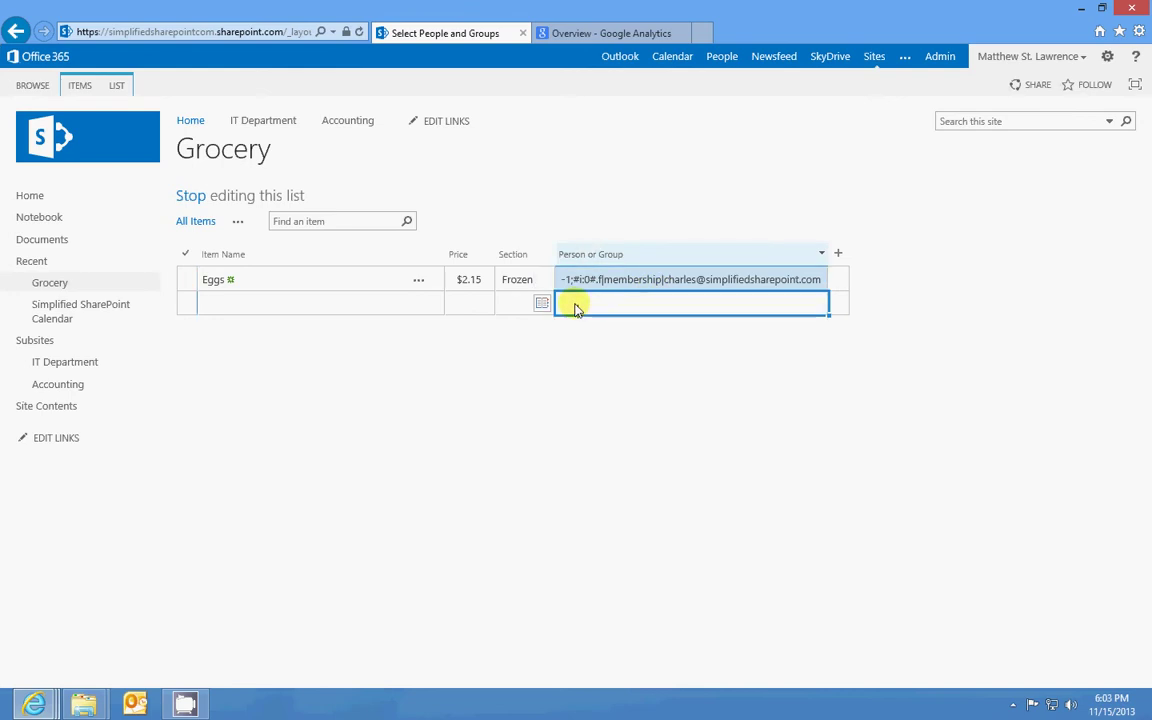
{"action": "left_click", "coordinate": [391, 309]}
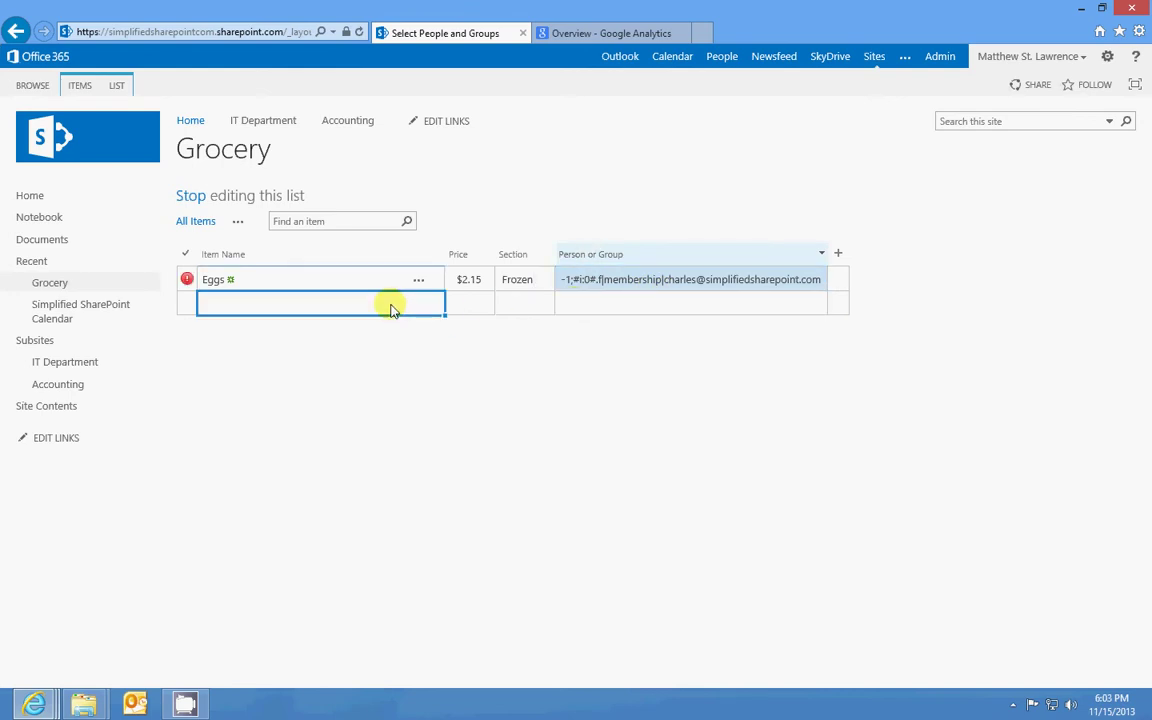
{"action": "left_click", "coordinate": [745, 281]}
{"action": "key", "text": "Delete"}
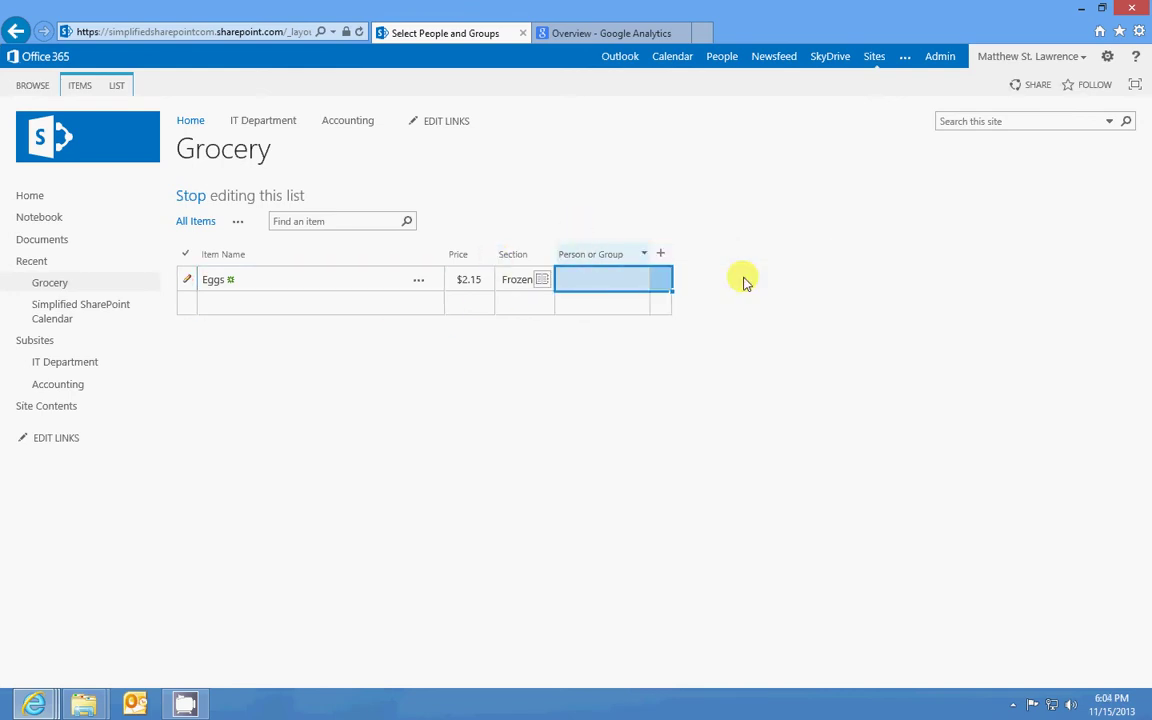
Define another new column named Lookup with the Lookup type.
{"action": "left_click", "coordinate": [660, 254]}
{"action": "left_click", "coordinate": [653, 389]}
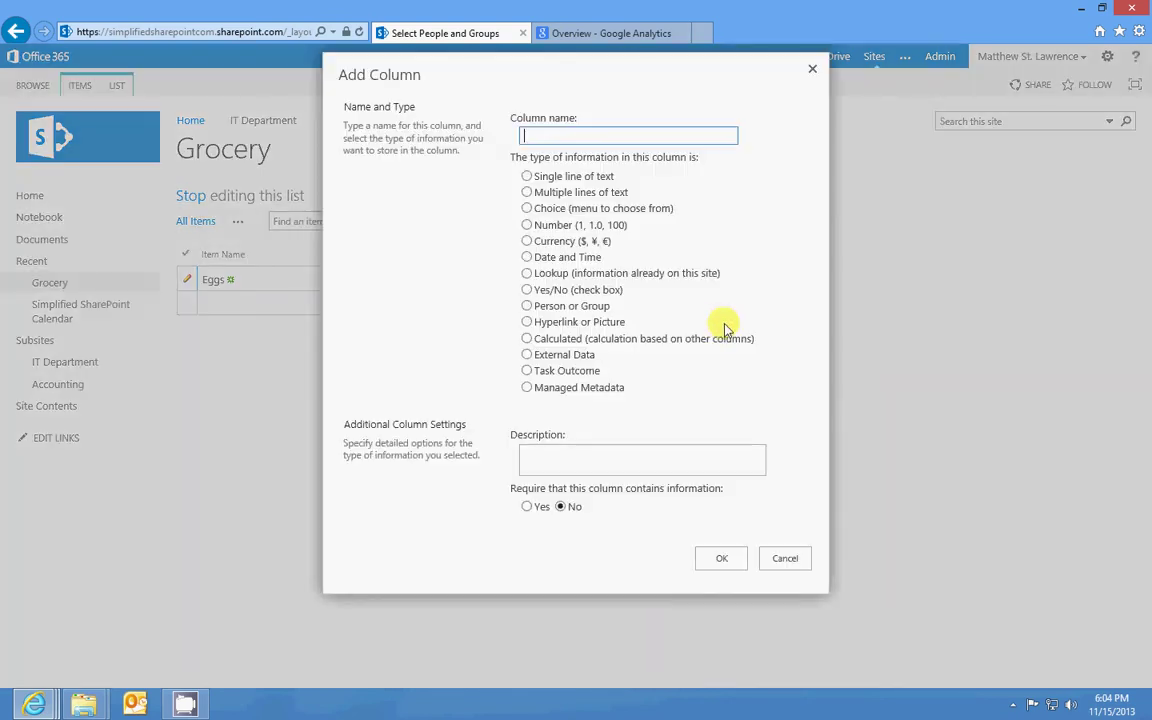
{"action": "left_click", "coordinate": [655, 277]}
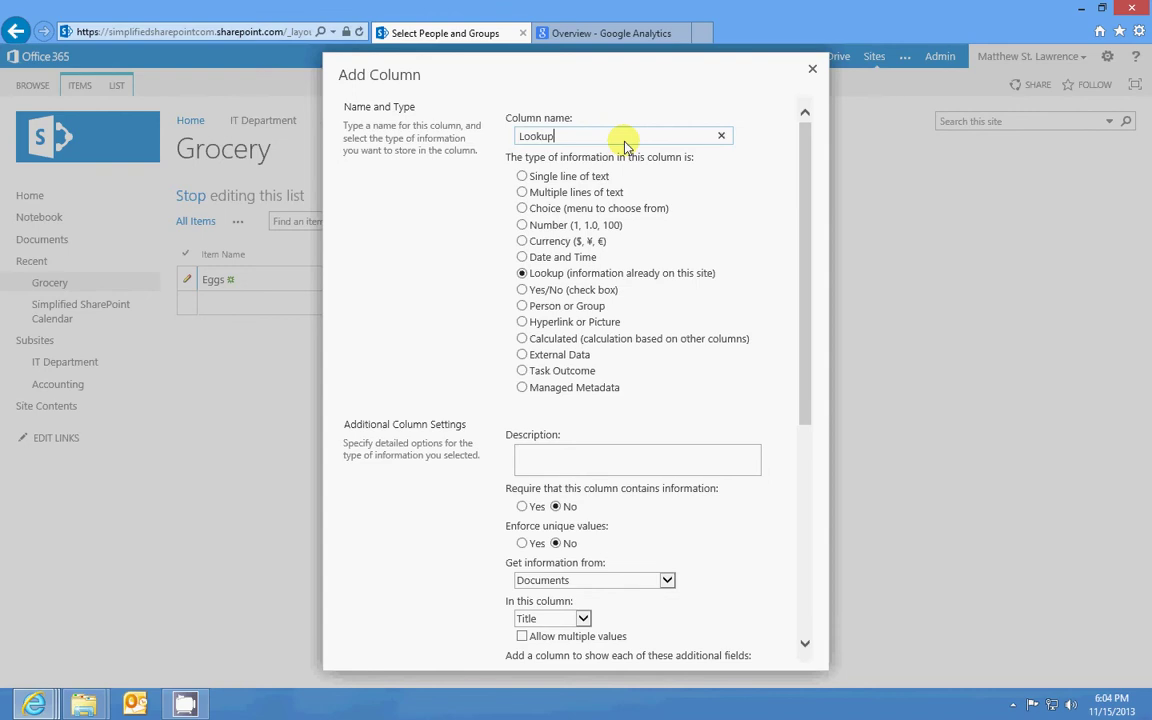
Set the Lookup column to get its information from the Grocery list's Item Name column.
{"action": "left_click_drag", "start_coordinate": [800, 323], "coordinate": [789, 396]}
{"action": "left_click", "coordinate": [667, 427]}
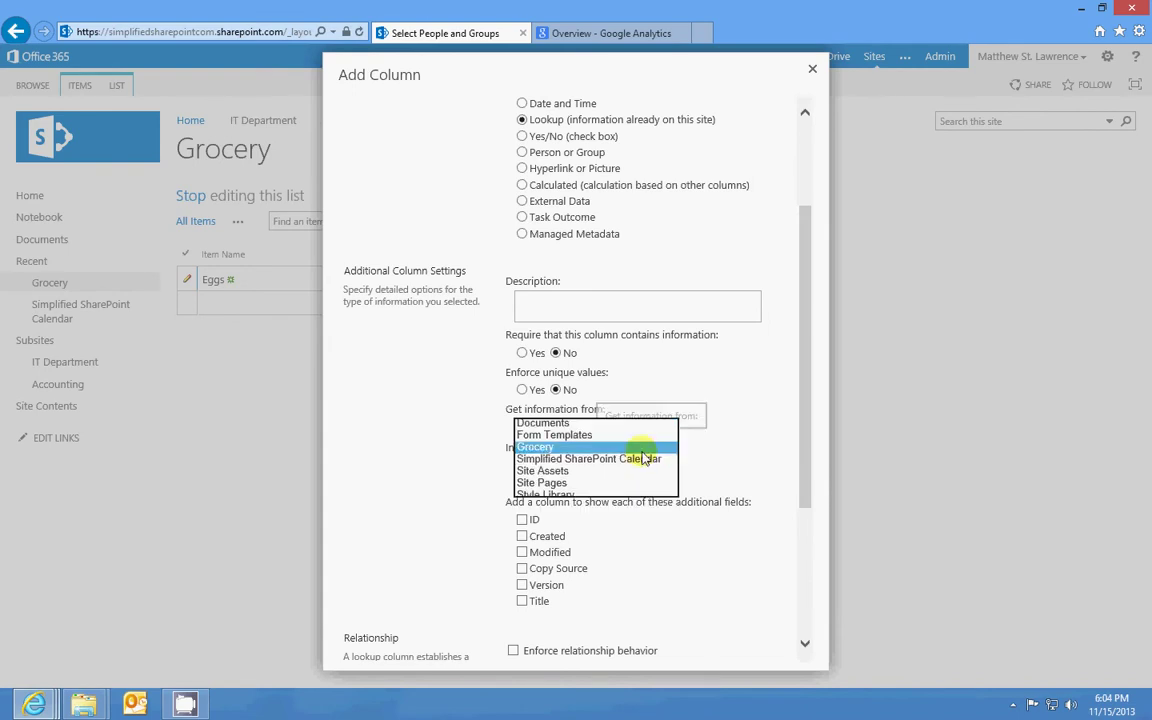
{"action": "left_click", "coordinate": [645, 448]}
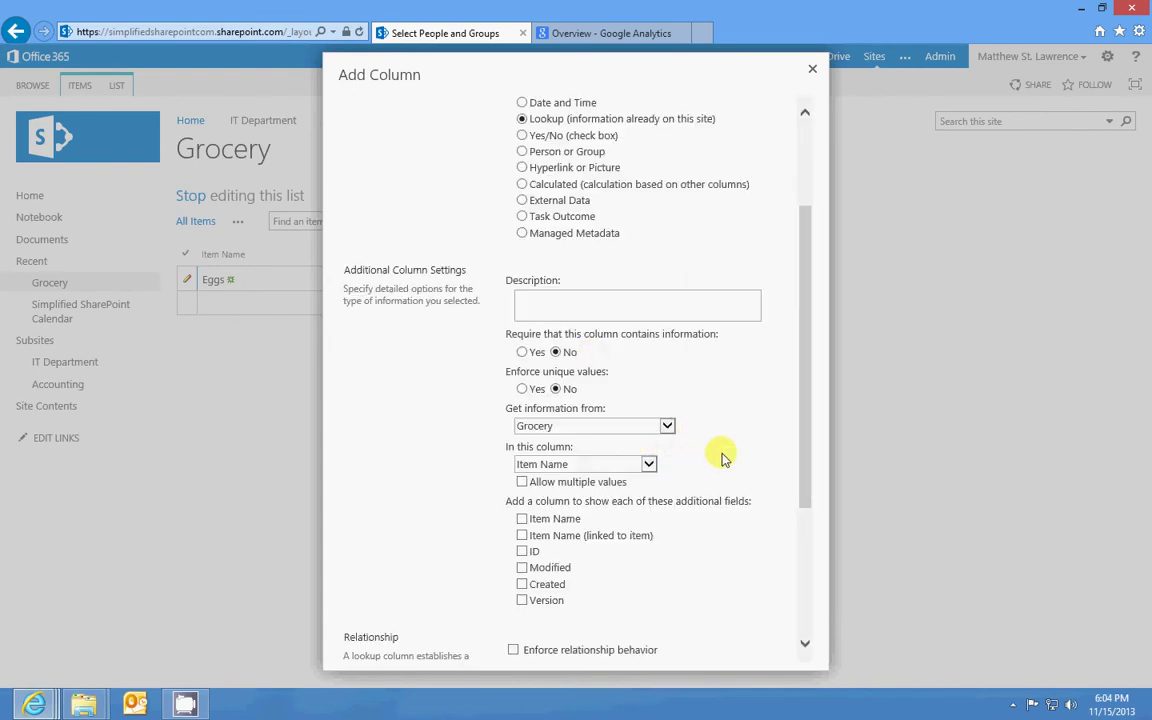
{"action": "left_click", "coordinate": [649, 464]}
{"action": "left_click", "coordinate": [649, 464]}
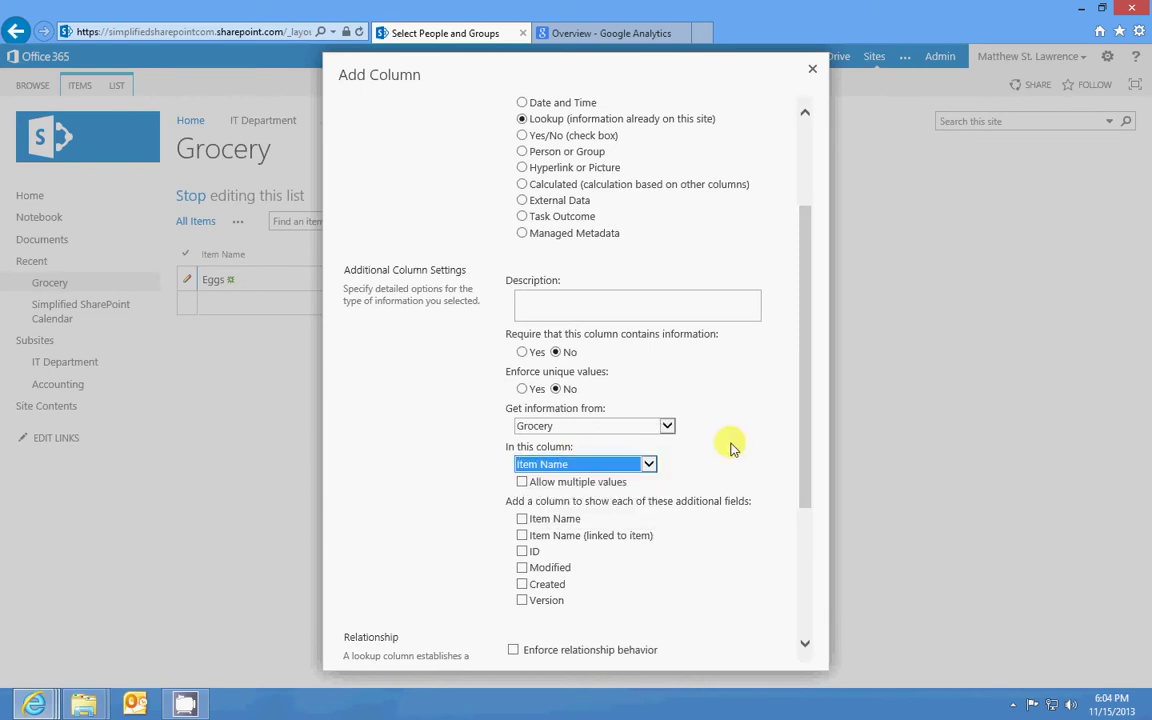
Create the Lookup column, leaving the additional fields and relationship enforcement off.
{"action": "left_click", "coordinate": [731, 447]}
{"action": "scroll", "coordinate": [730, 445], "scroll_direction": "down", "scroll_amount": 3}
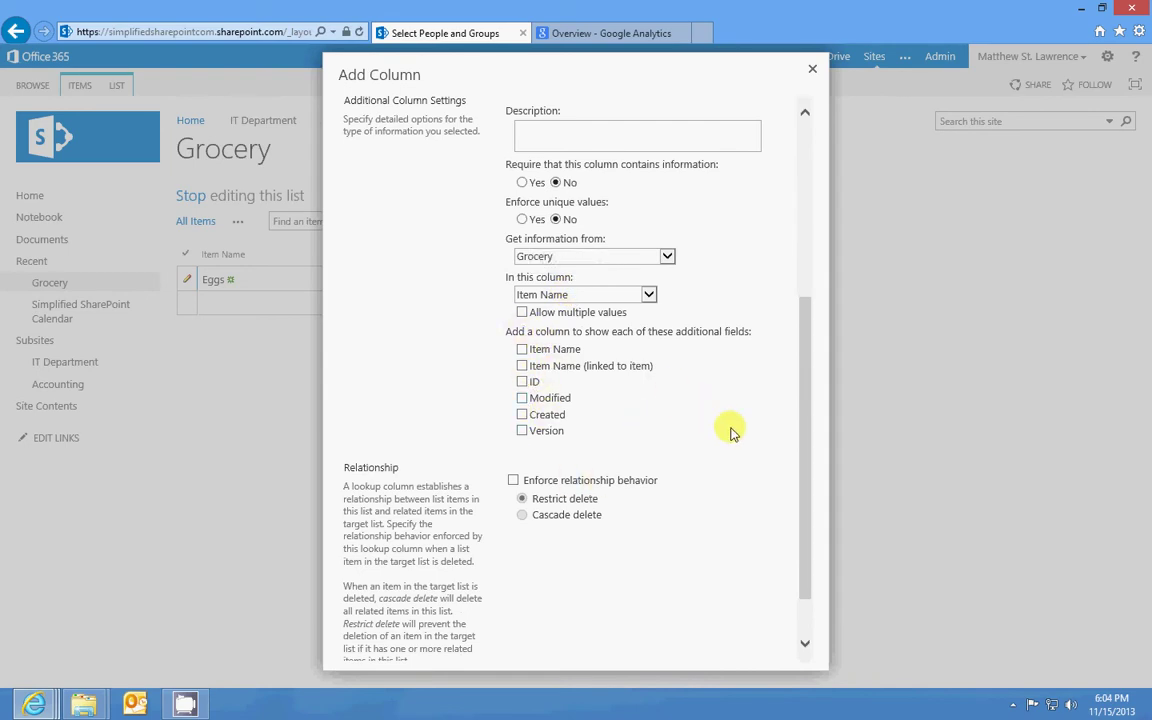
{"action": "scroll", "coordinate": [733, 430], "scroll_direction": "down", "scroll_amount": 1}
{"action": "left_click", "coordinate": [712, 648]}
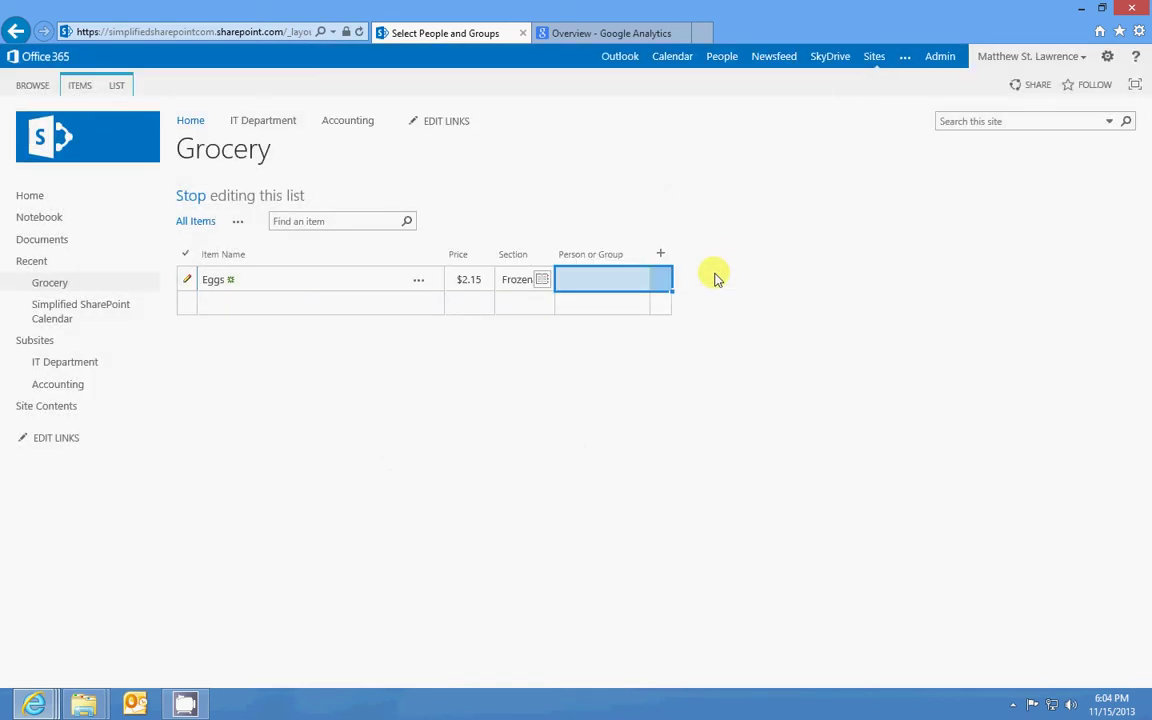
Leave and re-enter list editing, and set the Lookup value of the Eggs item to Eggs.
{"action": "left_click", "coordinate": [700, 283]}
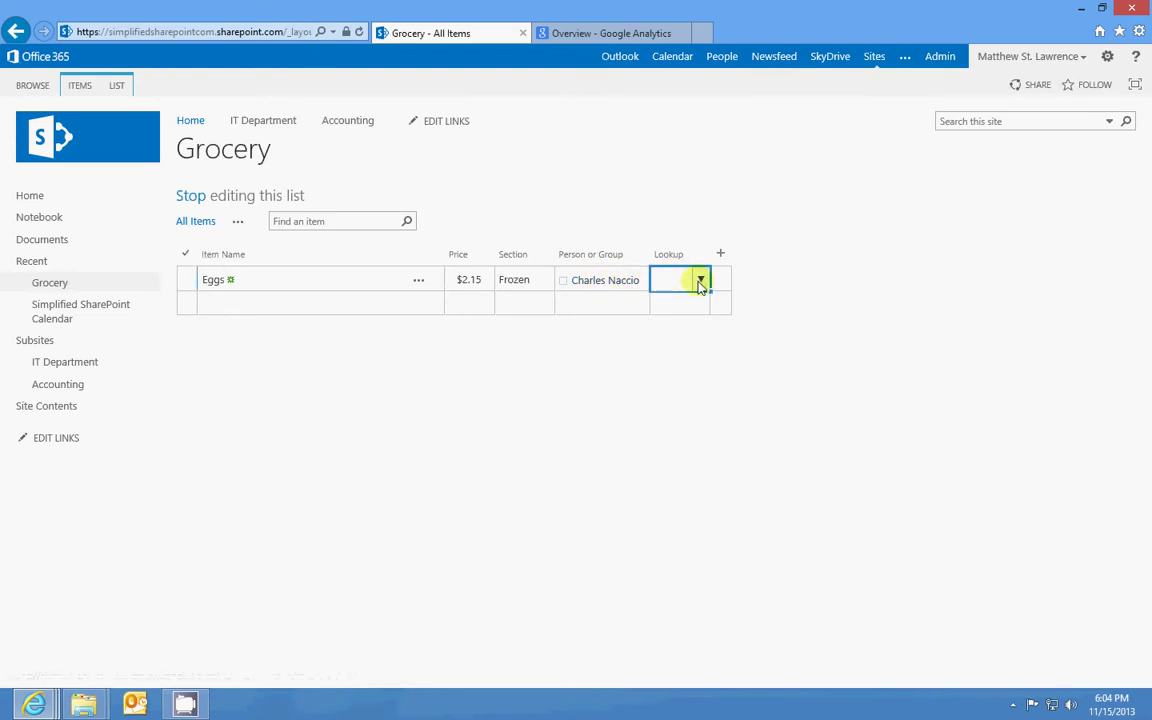
{"action": "left_click", "coordinate": [238, 195]}
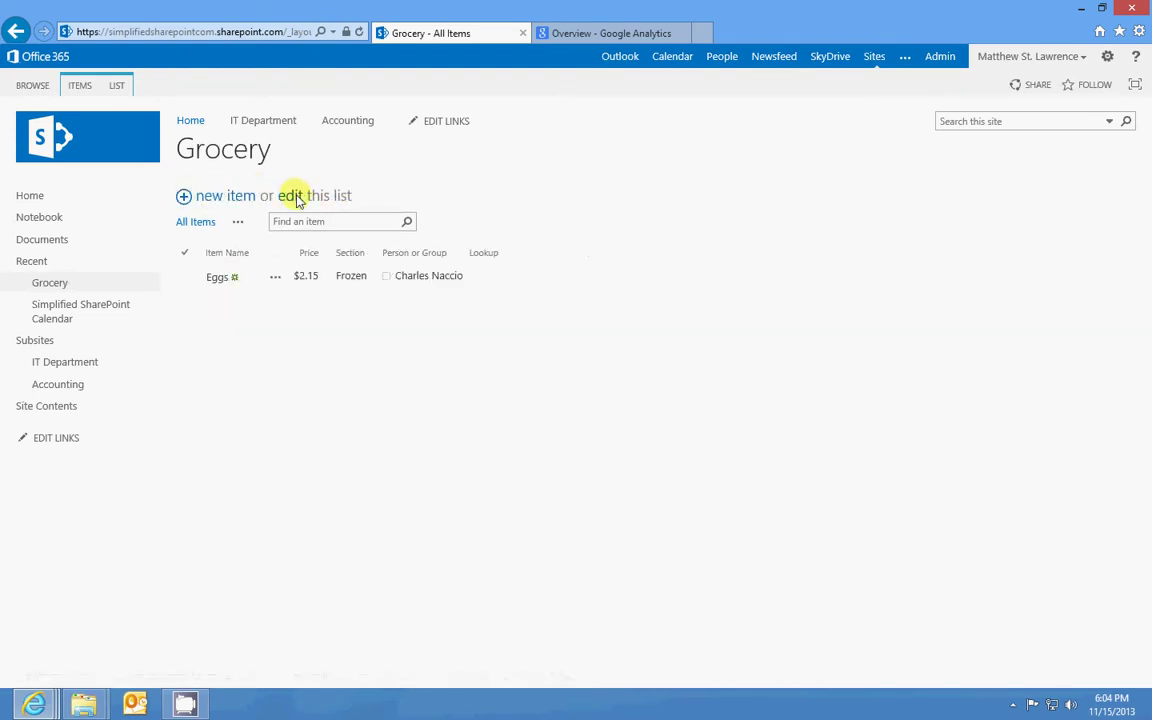
{"action": "left_click", "coordinate": [296, 195]}
{"action": "left_click", "coordinate": [700, 282]}
{"action": "left_click", "coordinate": [701, 280]}
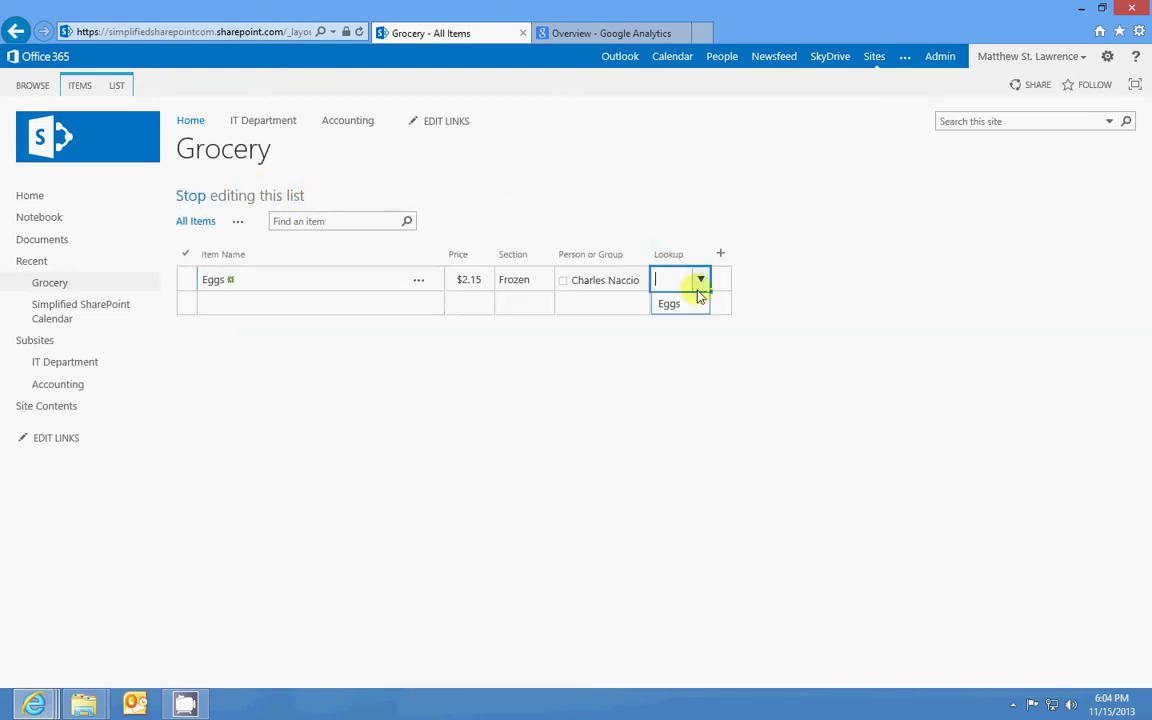
{"action": "left_click", "coordinate": [680, 304]}
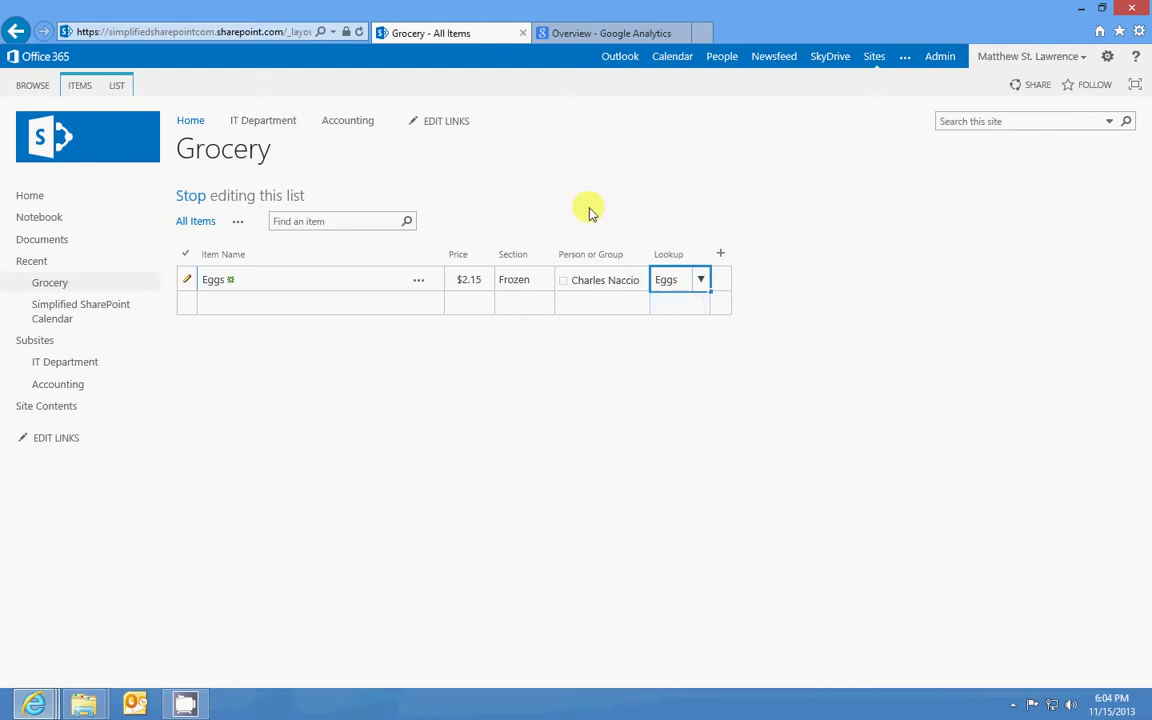
Add a Bread item with a price of 2.50 and the Bakery section.
{"action": "left_click", "coordinate": [395, 311]}
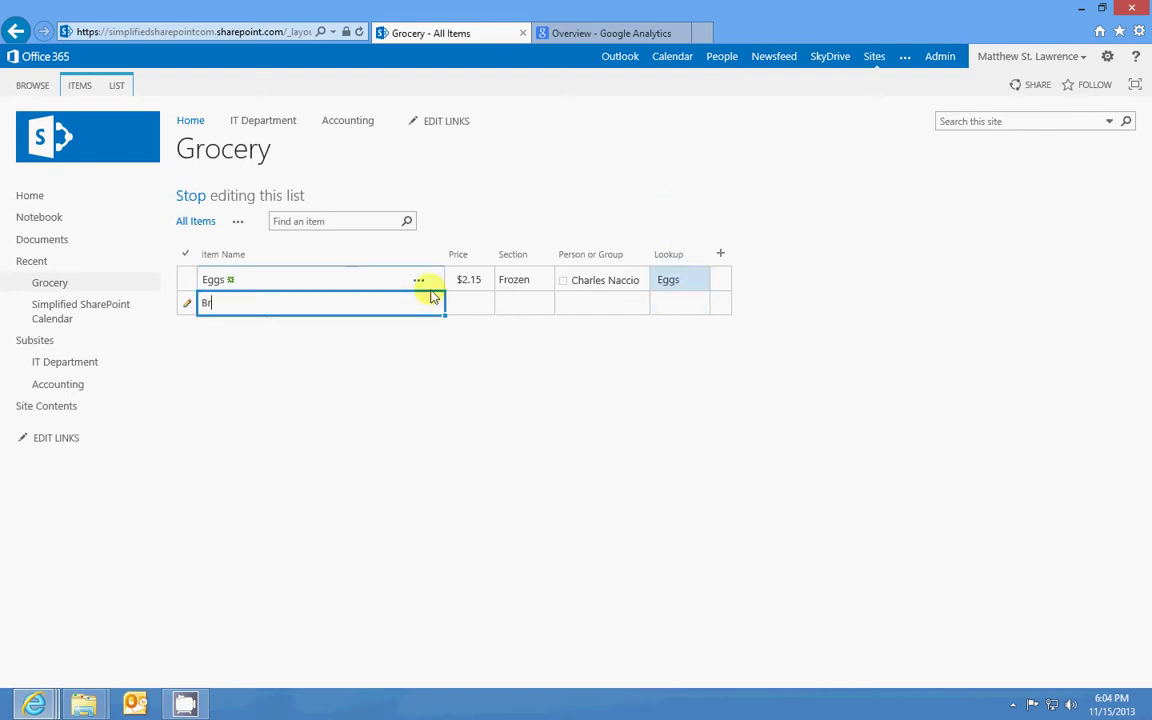
{"action": "key", "text": "Tab"}
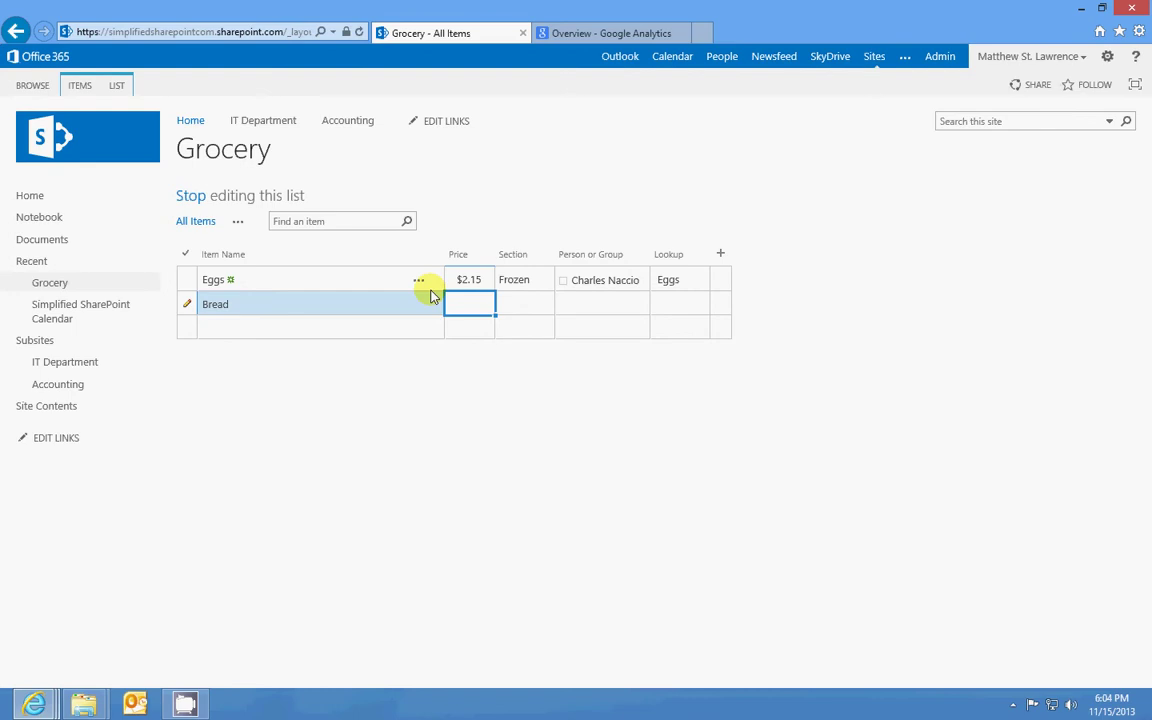
{"action": "key", "text": "Tab"}
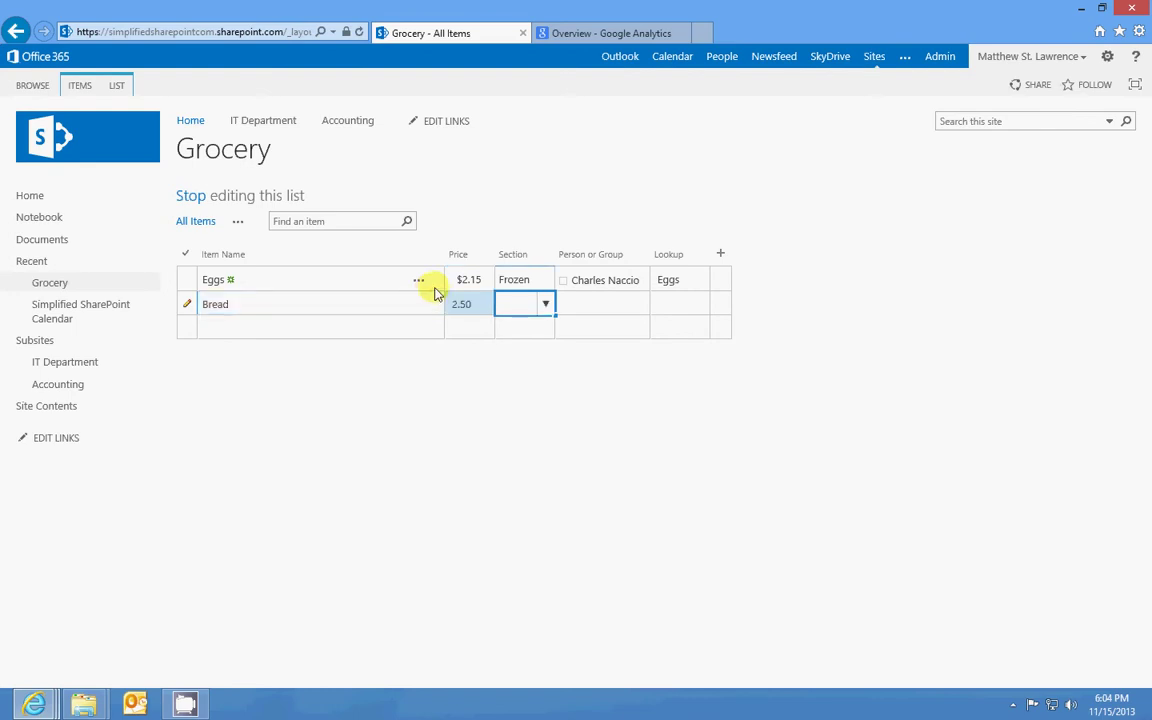
{"action": "left_click", "coordinate": [545, 303]}
{"action": "left_click", "coordinate": [535, 347]}
Assign a person to the Bread item by entering their first name, and choose Bread as its Lookup value.
{"action": "left_click", "coordinate": [590, 305]}
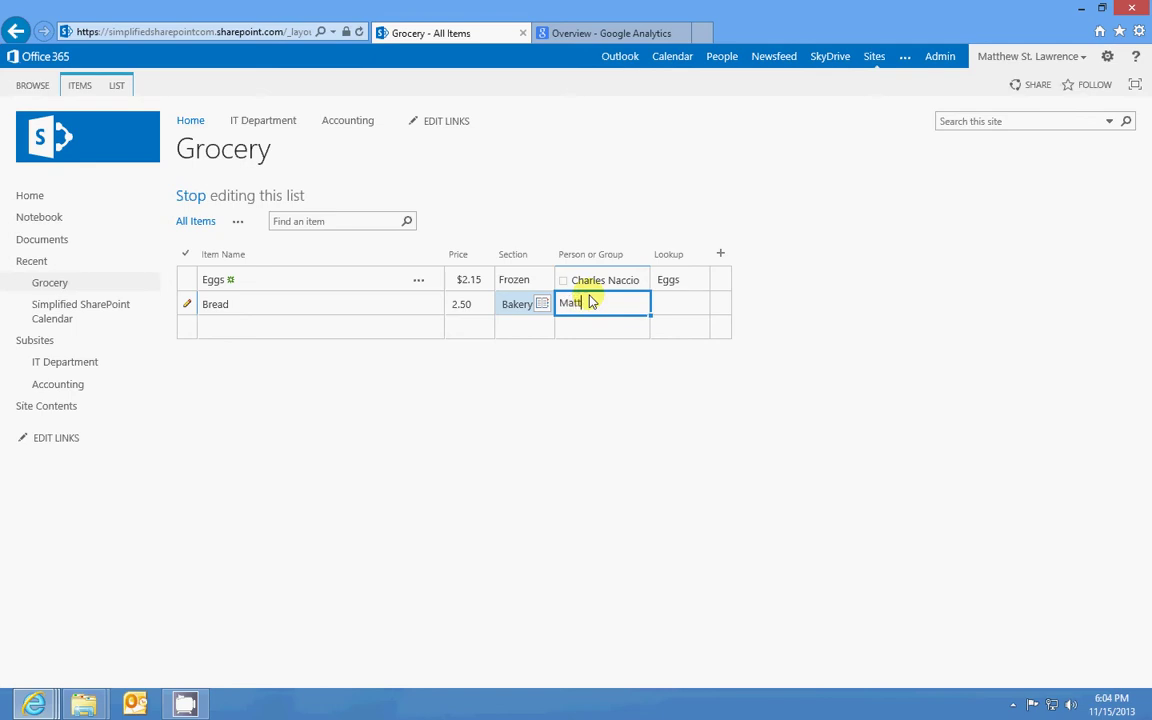
{"action": "key", "text": "Return"}
{"action": "left_click", "coordinate": [602, 307]}
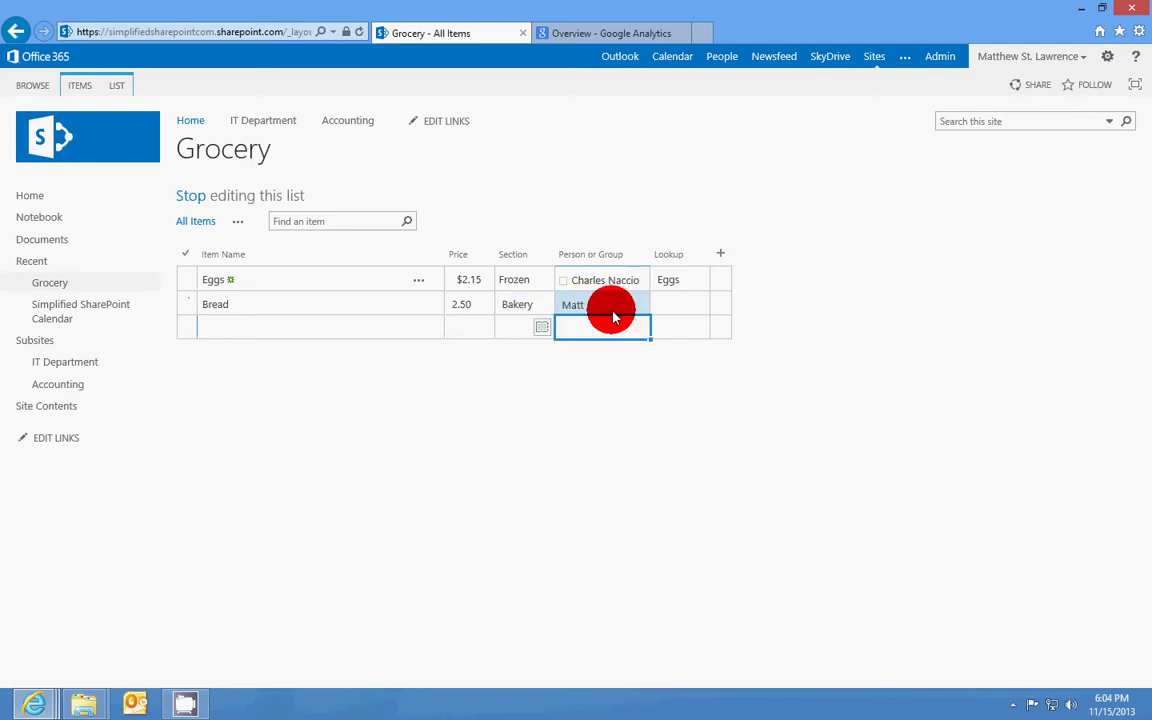
{"action": "left_click", "coordinate": [726, 307]}
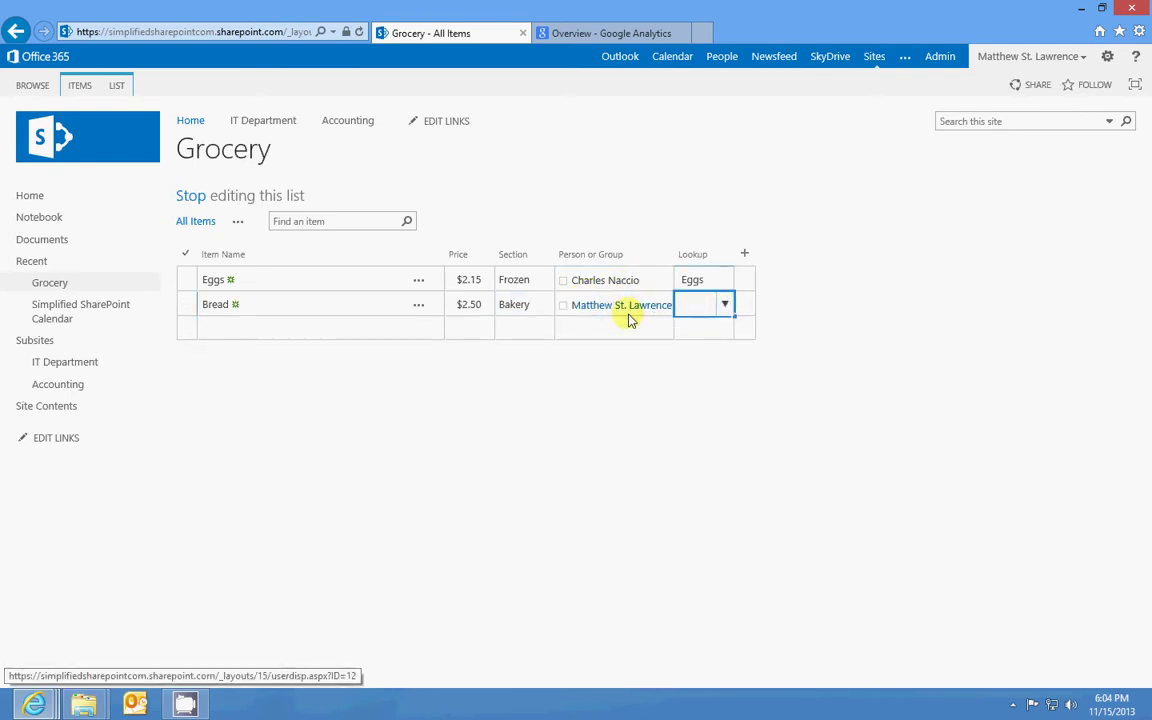
{"action": "left_click", "coordinate": [713, 305]}
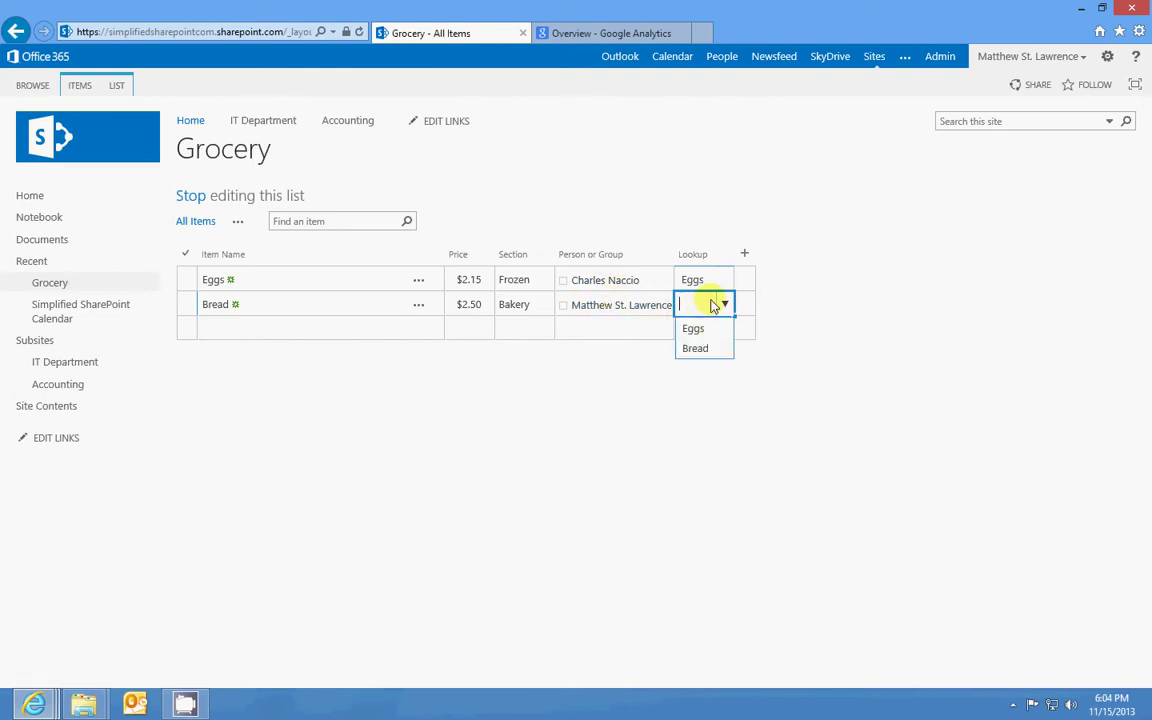
{"action": "left_click", "coordinate": [702, 352]}
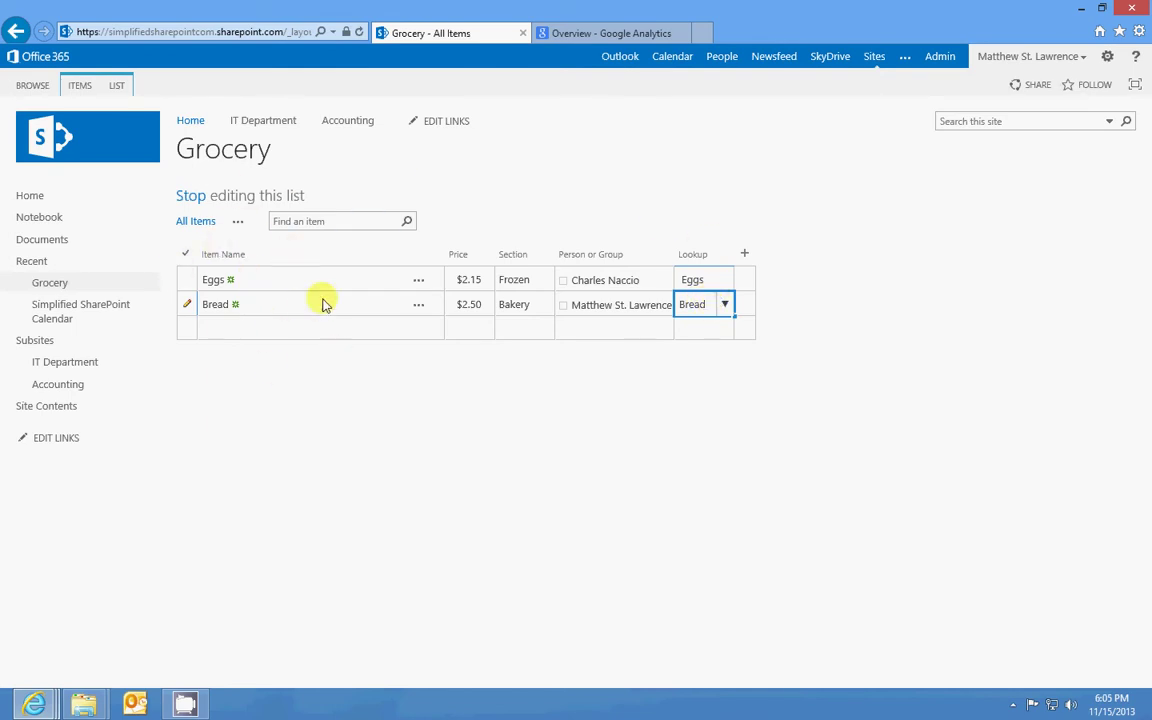
{"action": "left_click", "coordinate": [744, 256]}
{"action": "left_click", "coordinate": [694, 387]}
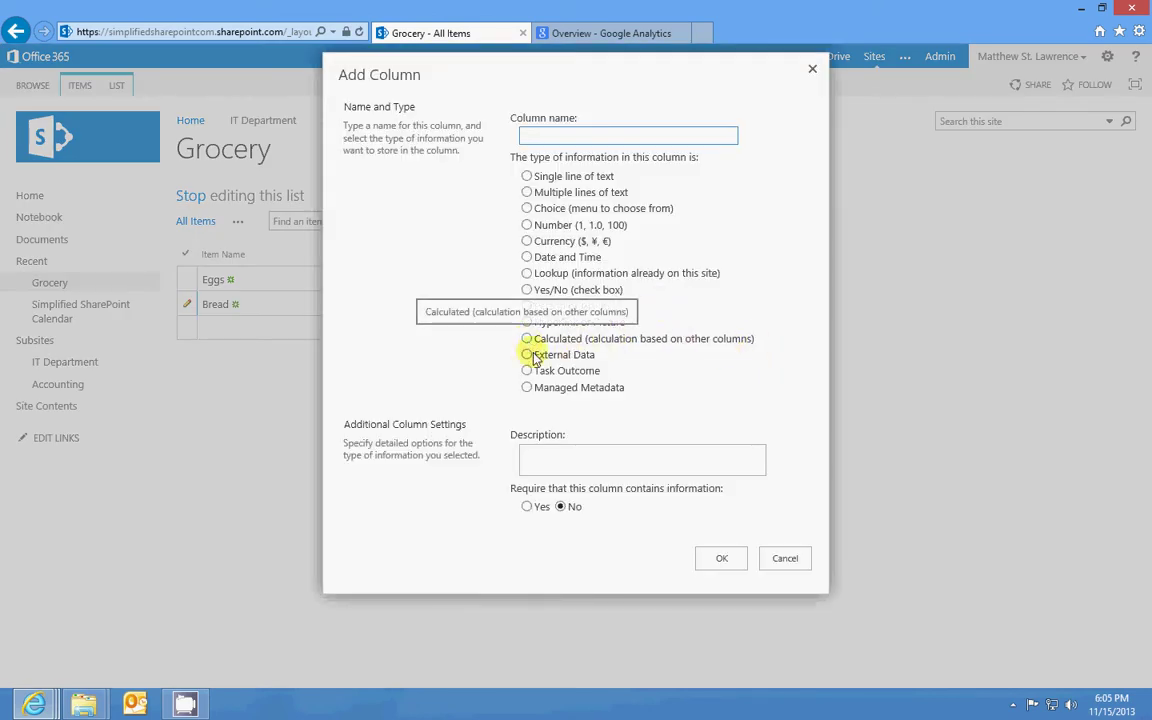
{"action": "left_click", "coordinate": [785, 560]}
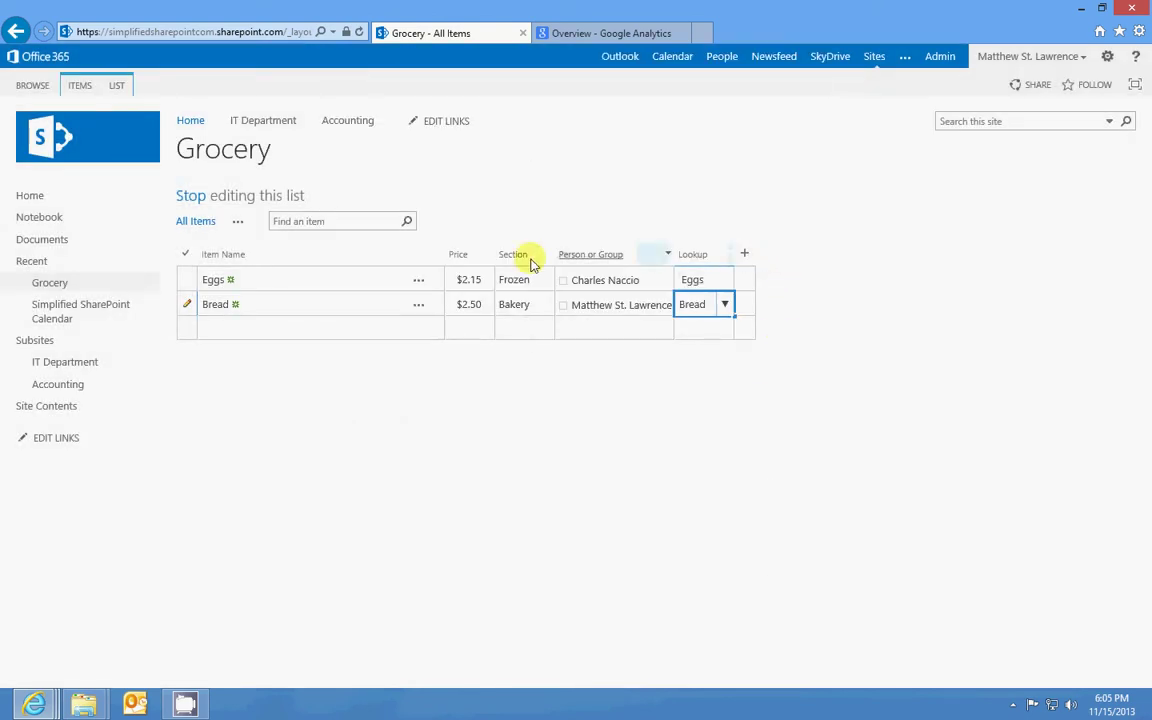
Add a Number column named Coupon Savings that shows its values as a percentage.
{"action": "left_click", "coordinate": [744, 255]}
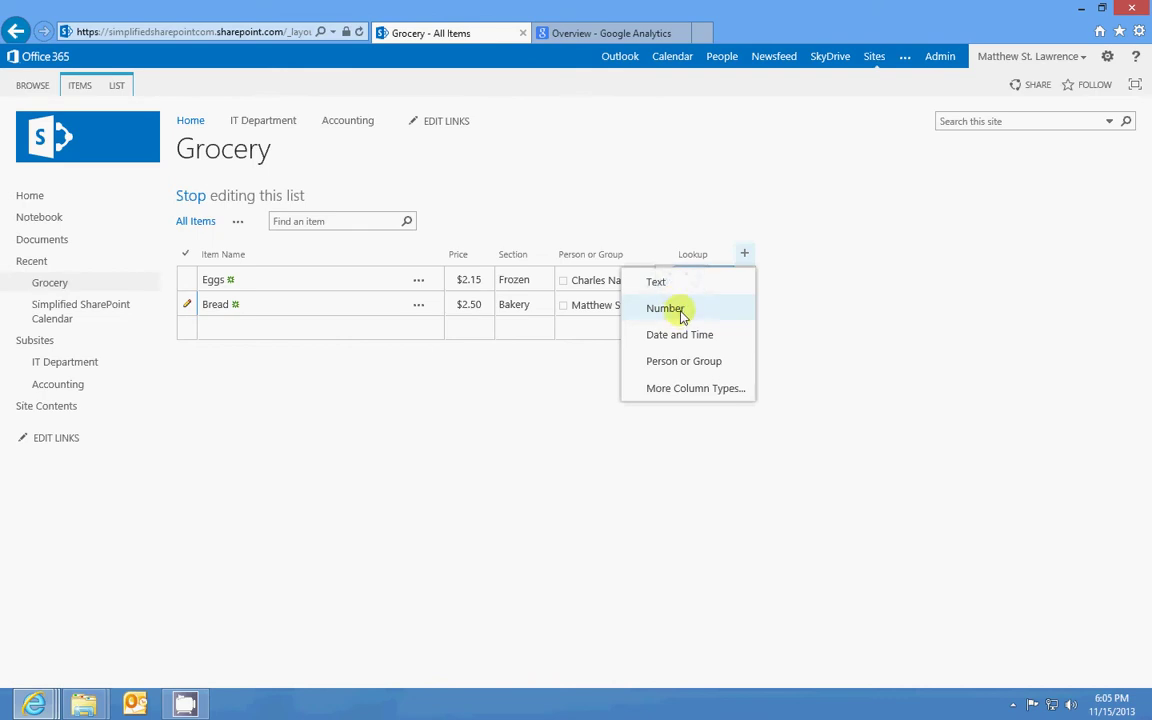
{"action": "left_click", "coordinate": [681, 390]}
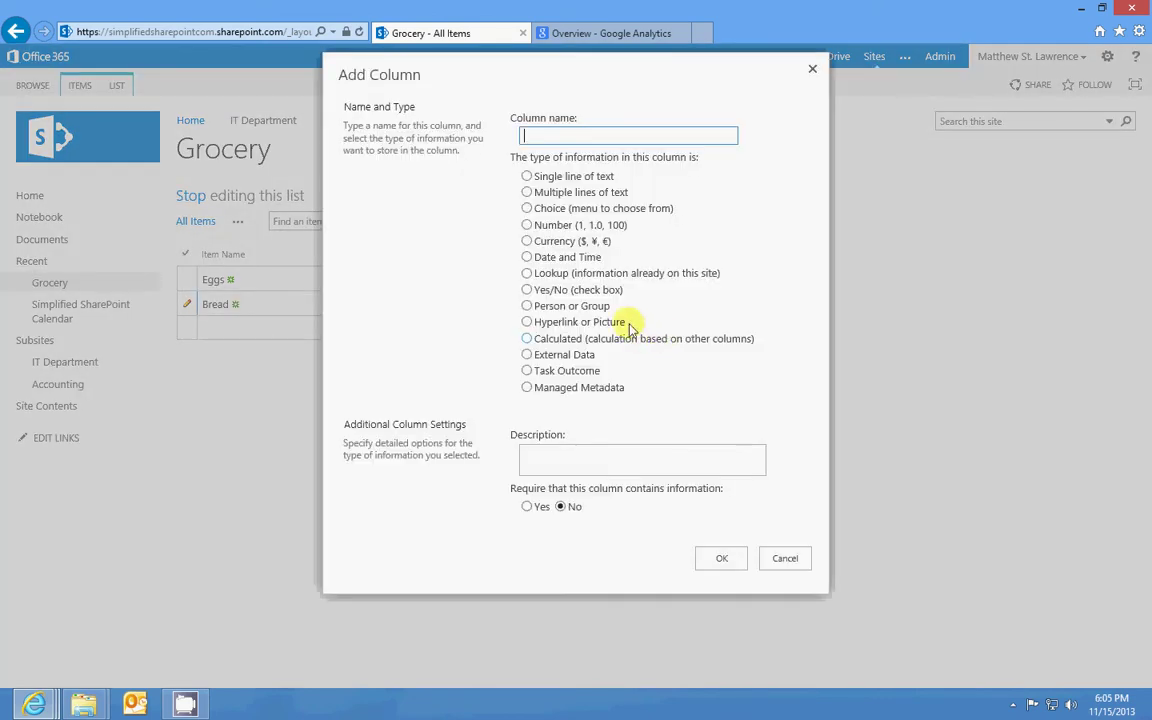
{"action": "left_click", "coordinate": [475, 298]}
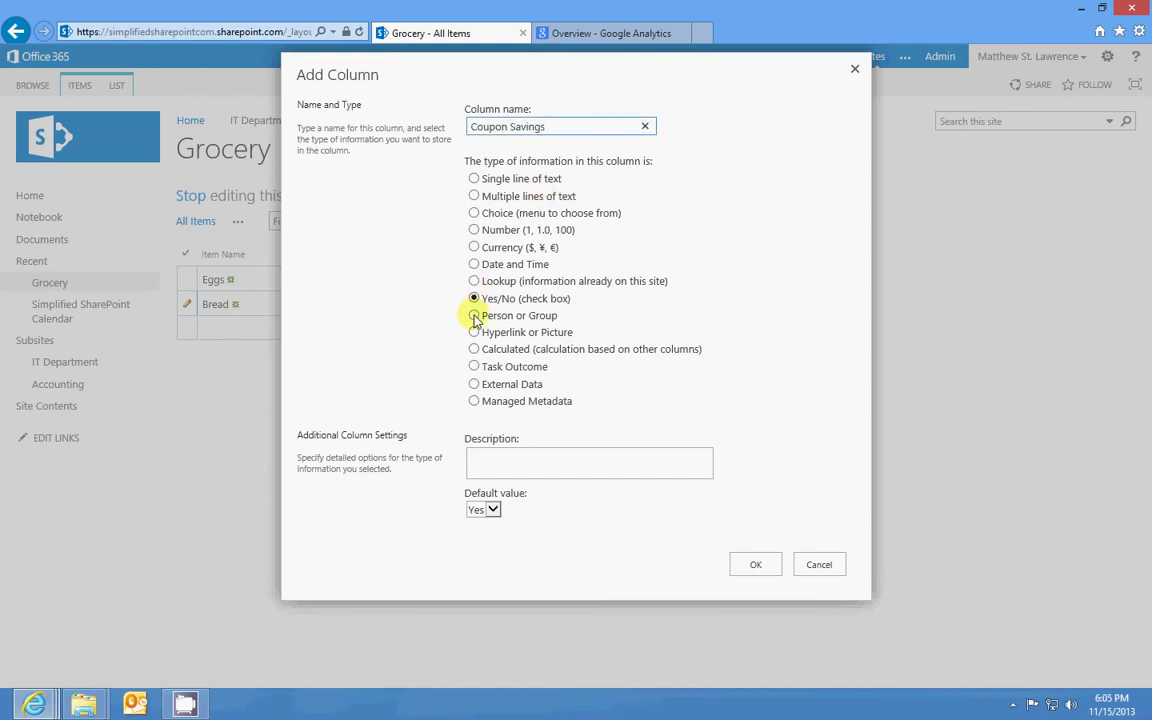
{"action": "left_click", "coordinate": [474, 230]}
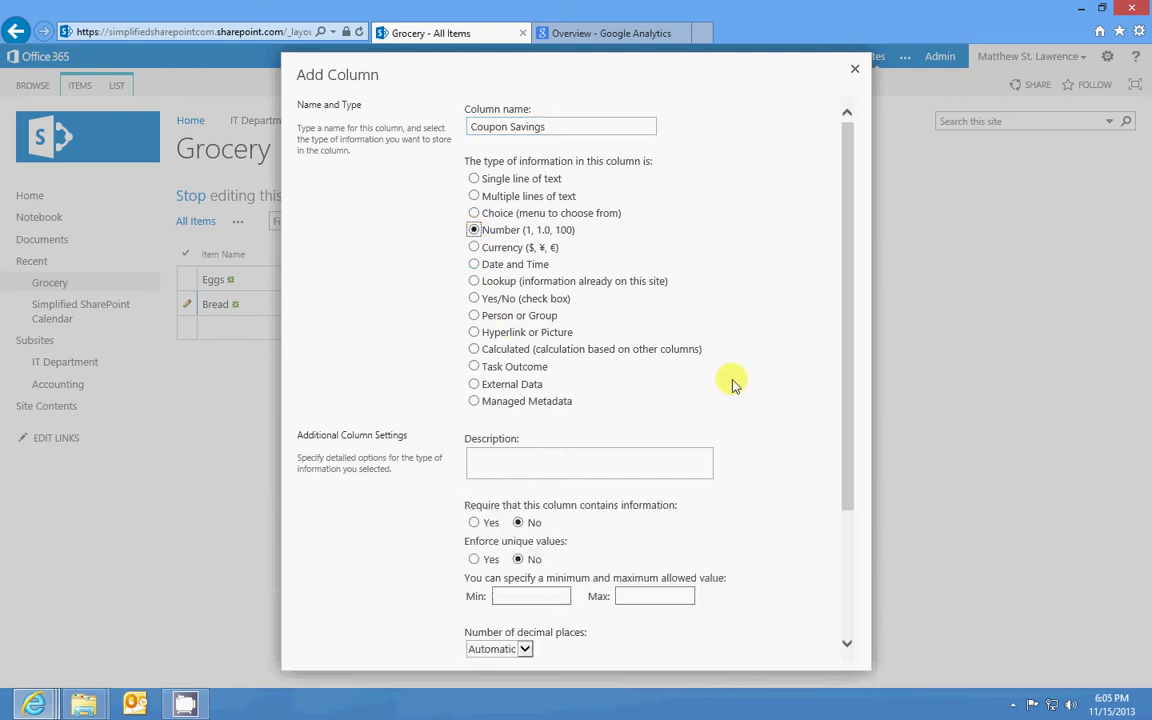
{"action": "scroll", "coordinate": [732, 390], "scroll_direction": "down", "scroll_amount": 3}
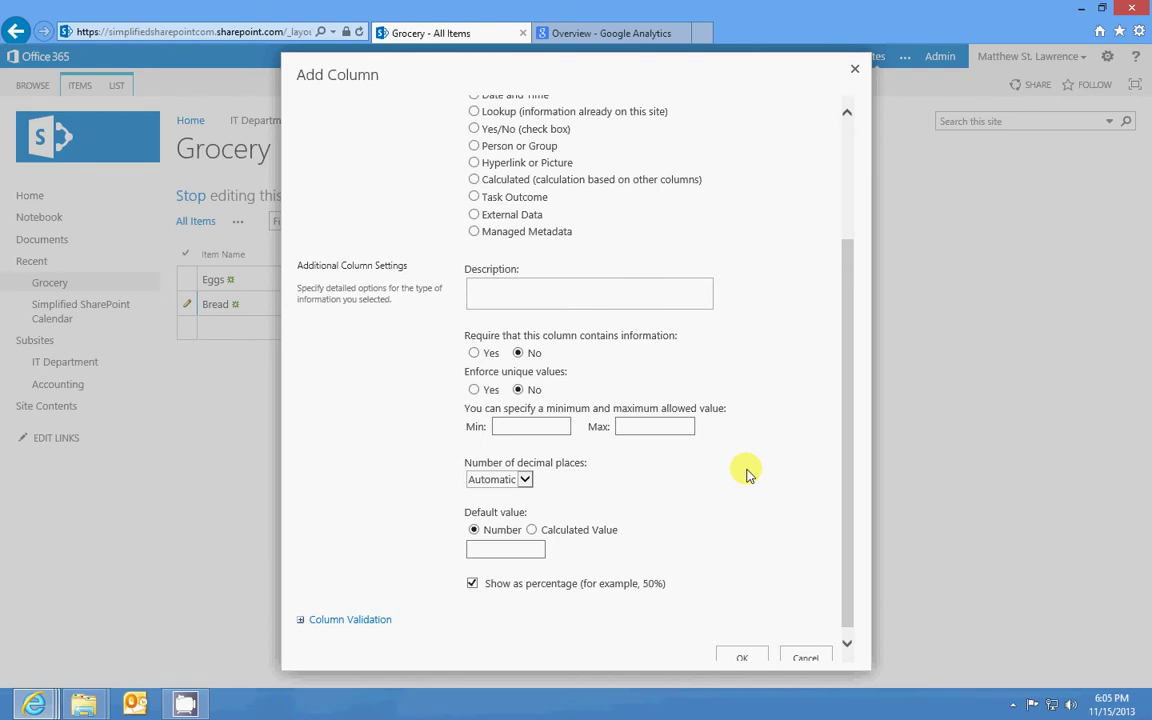
{"action": "scroll", "coordinate": [746, 470], "scroll_direction": "up", "scroll_amount": 1}
{"action": "scroll", "coordinate": [730, 460], "scroll_direction": "down", "scroll_amount": 1}
{"action": "left_click", "coordinate": [741, 651]}
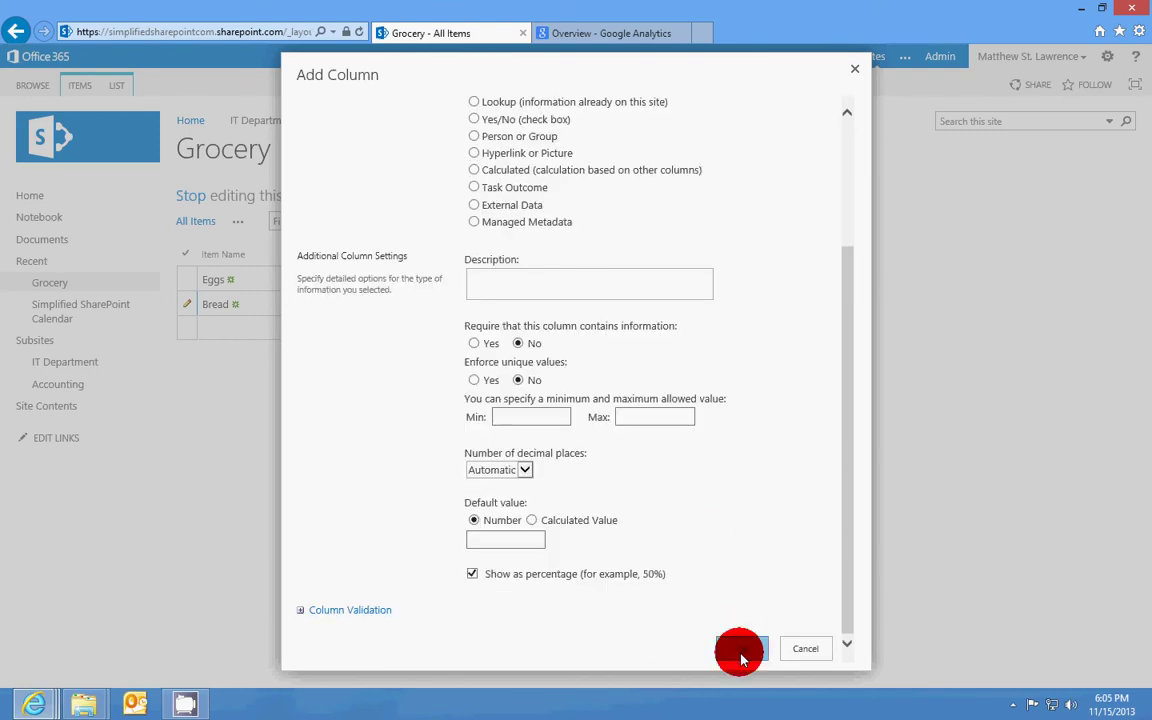
Enter Coupon Savings of 25 for Eggs and 15 for Bread.
{"action": "left_click", "coordinate": [788, 286]}
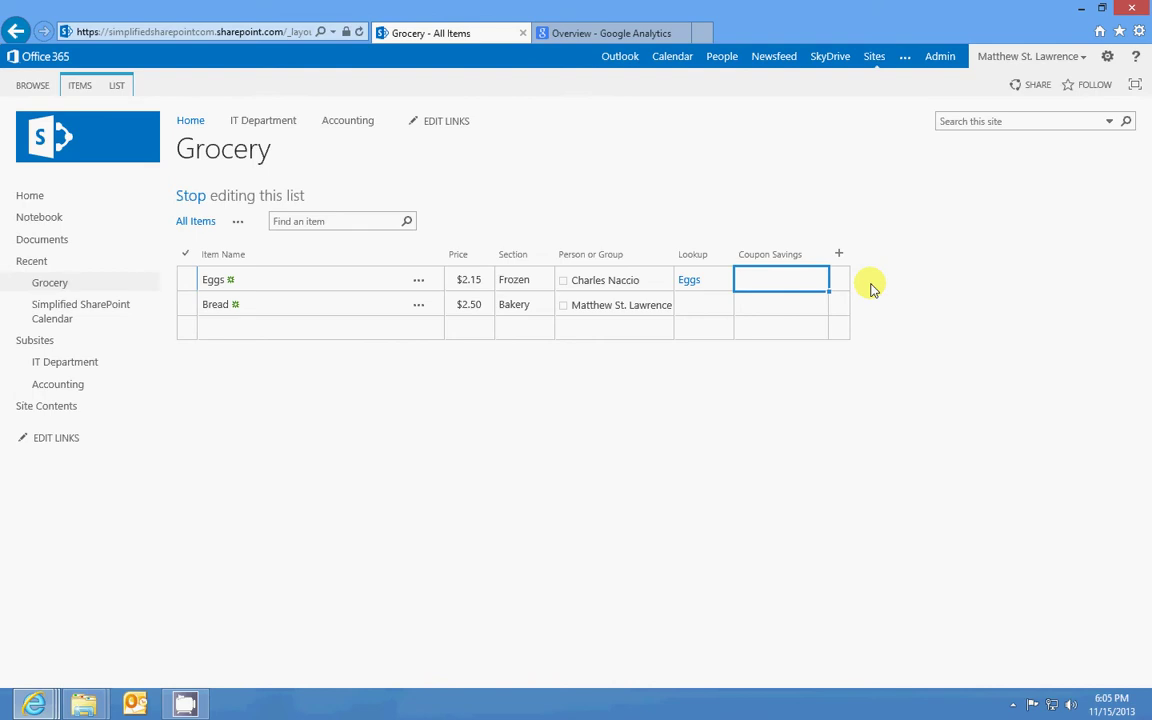
{"action": "type", "text": "25"}
{"action": "left_click", "coordinate": [795, 304]}
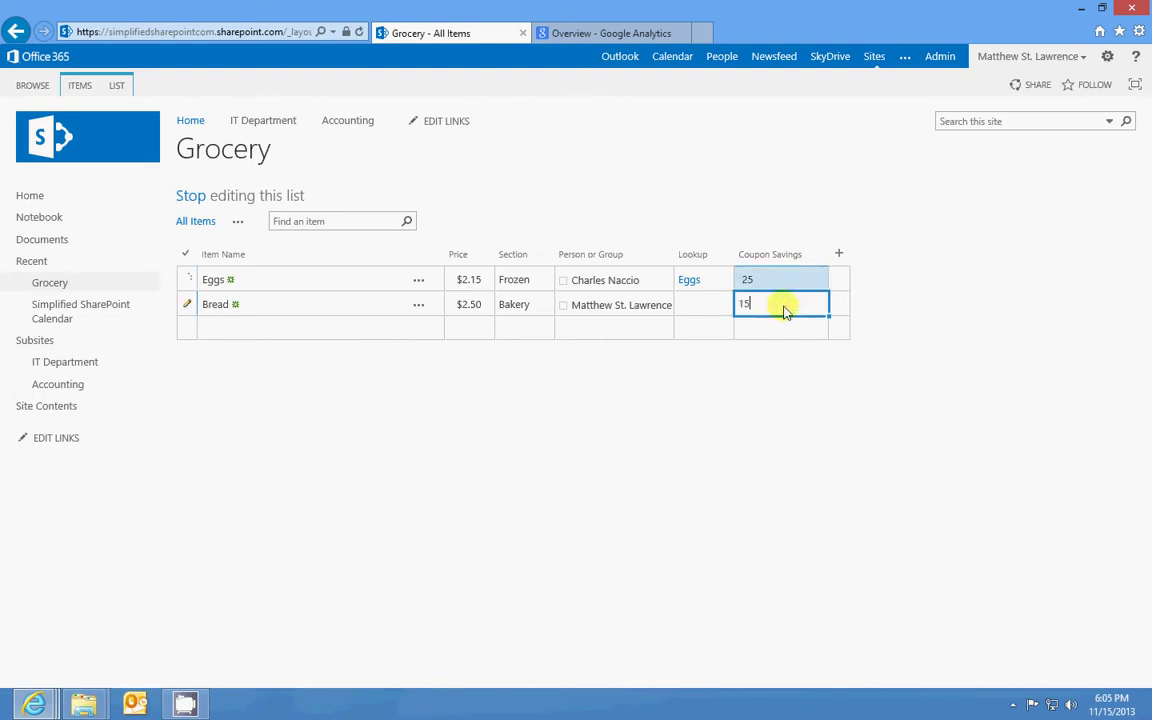
{"action": "type", "text": "15"}
{"action": "key", "text": "Return"}
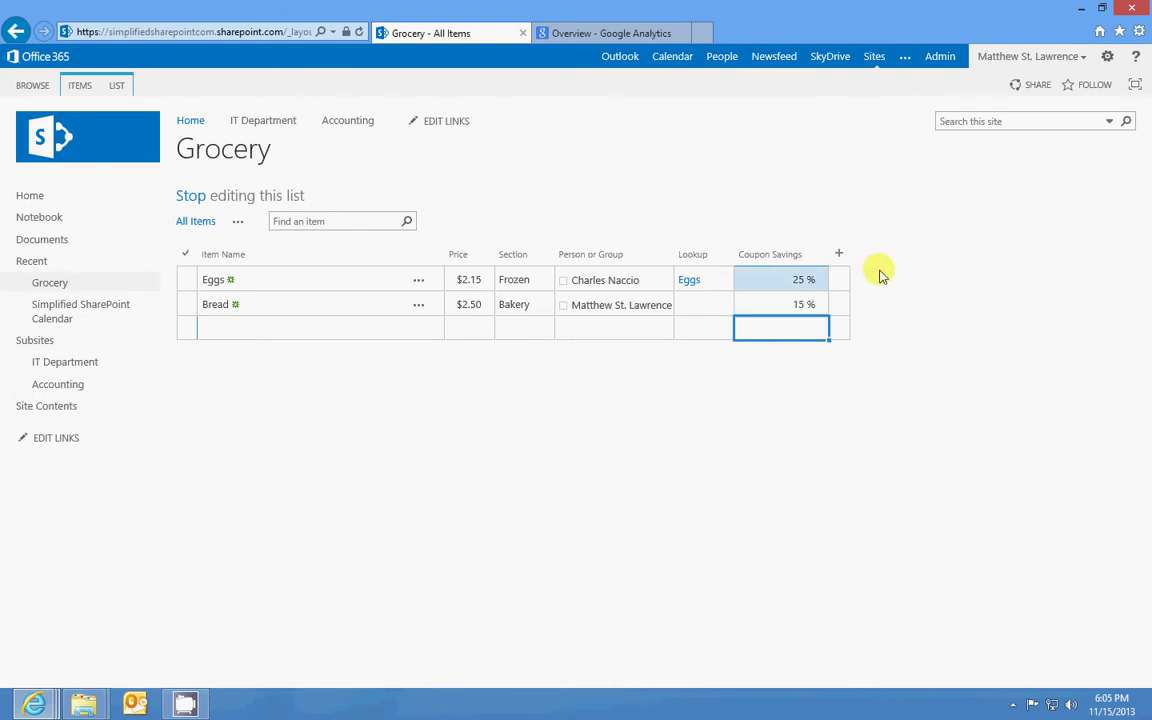
Define another new column named Cost of item with the Calculated type.
{"action": "left_click", "coordinate": [839, 254]}
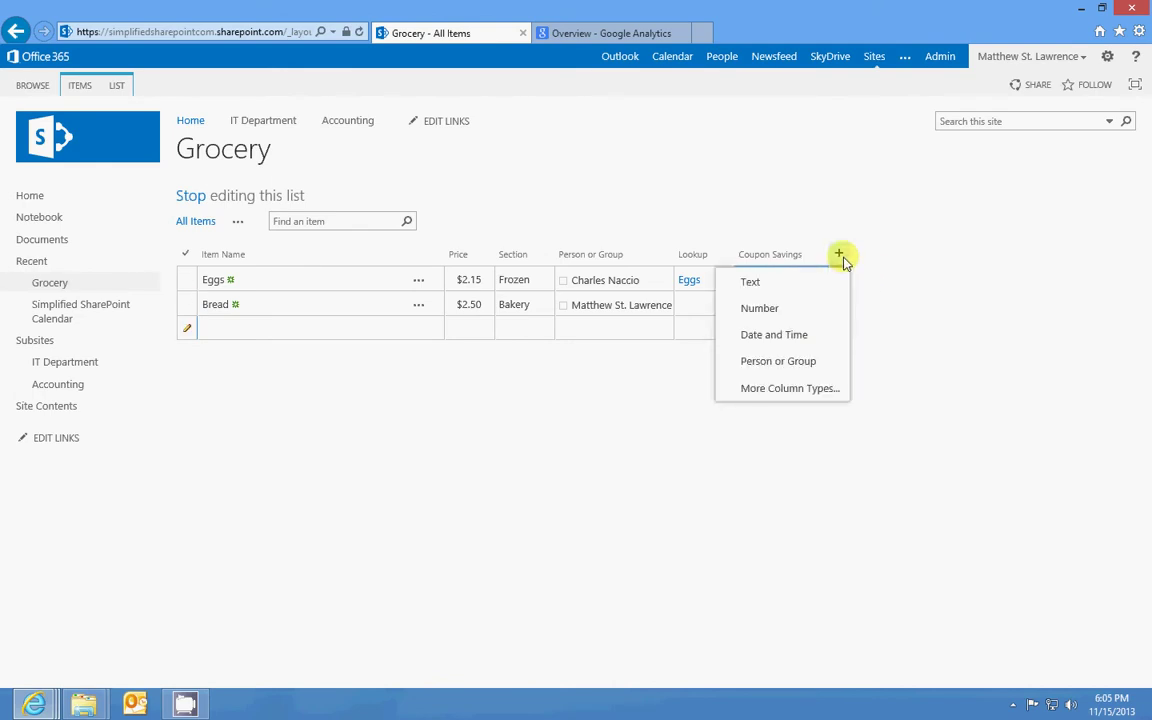
{"action": "left_click", "coordinate": [806, 386]}
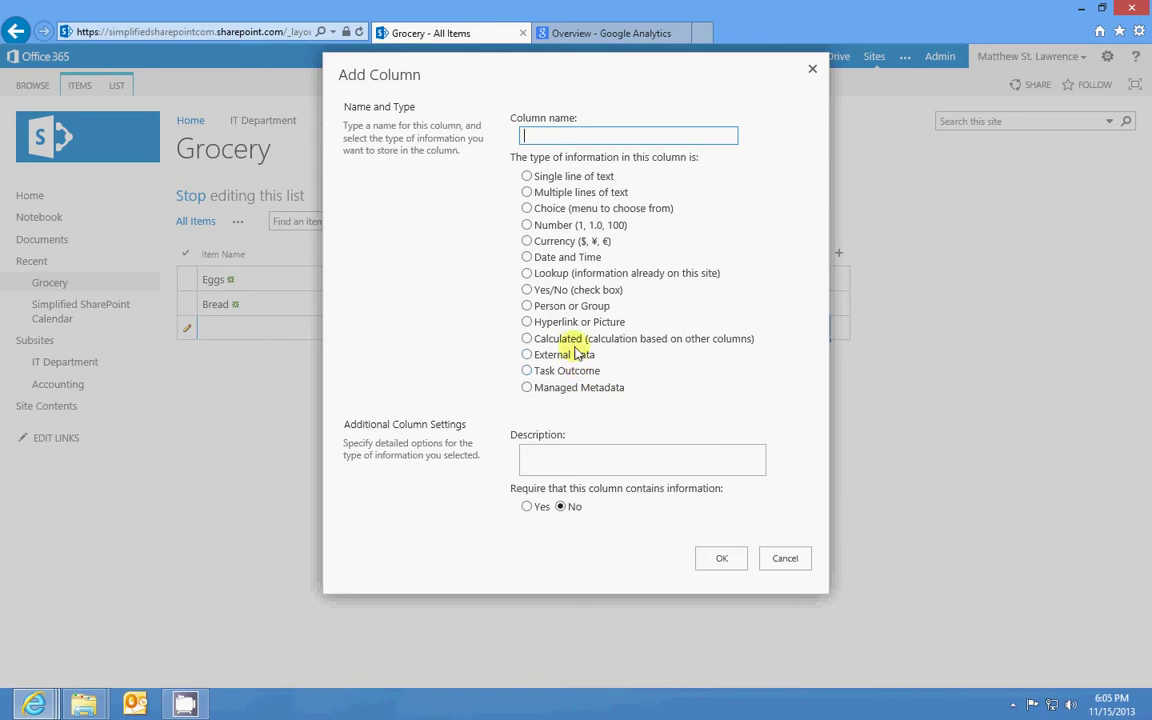
{"action": "left_click", "coordinate": [527, 338]}
{"action": "left_click", "coordinate": [509, 128]}
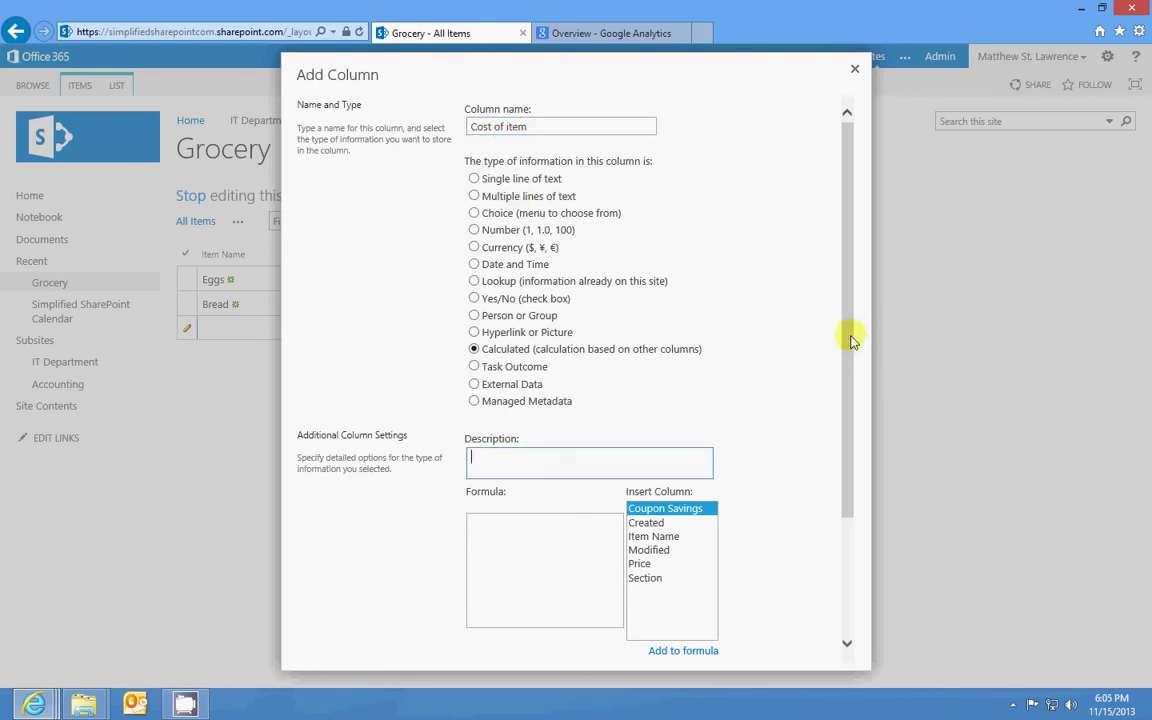
Enter the column's formula as the parenthesised product ([Price]*[Coupon Savings]).
{"action": "left_click_drag", "start_coordinate": [848, 329], "coordinate": [812, 497]}
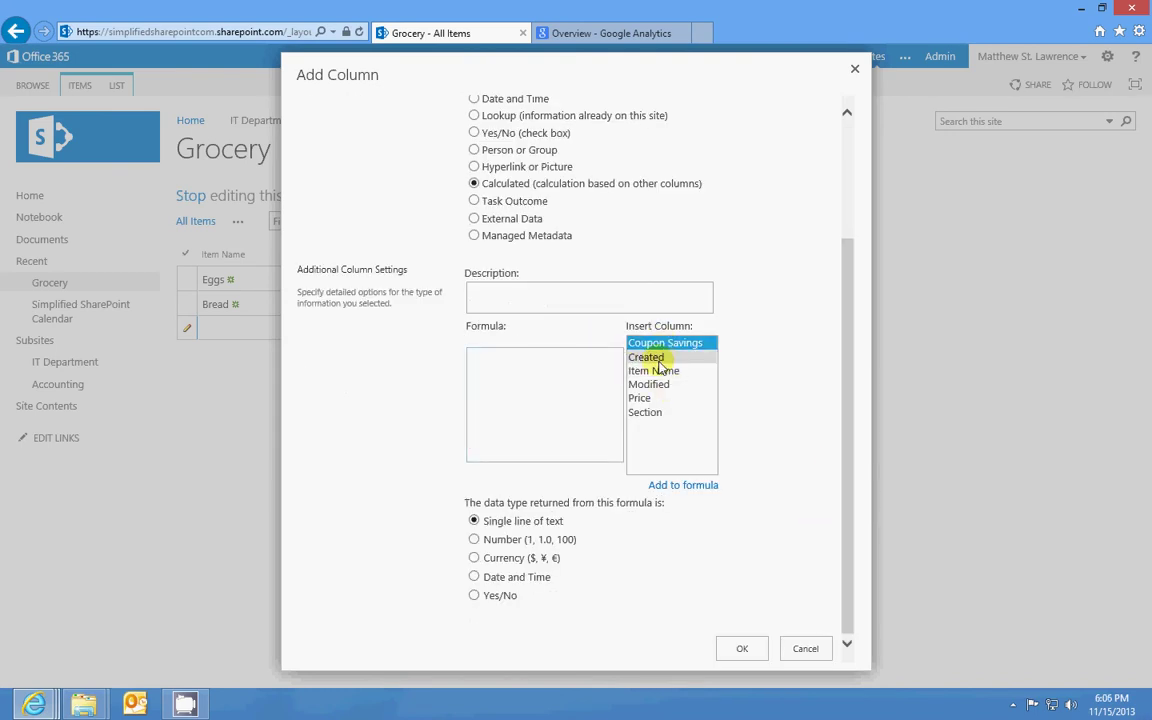
{"action": "double_click", "coordinate": [639, 398]}
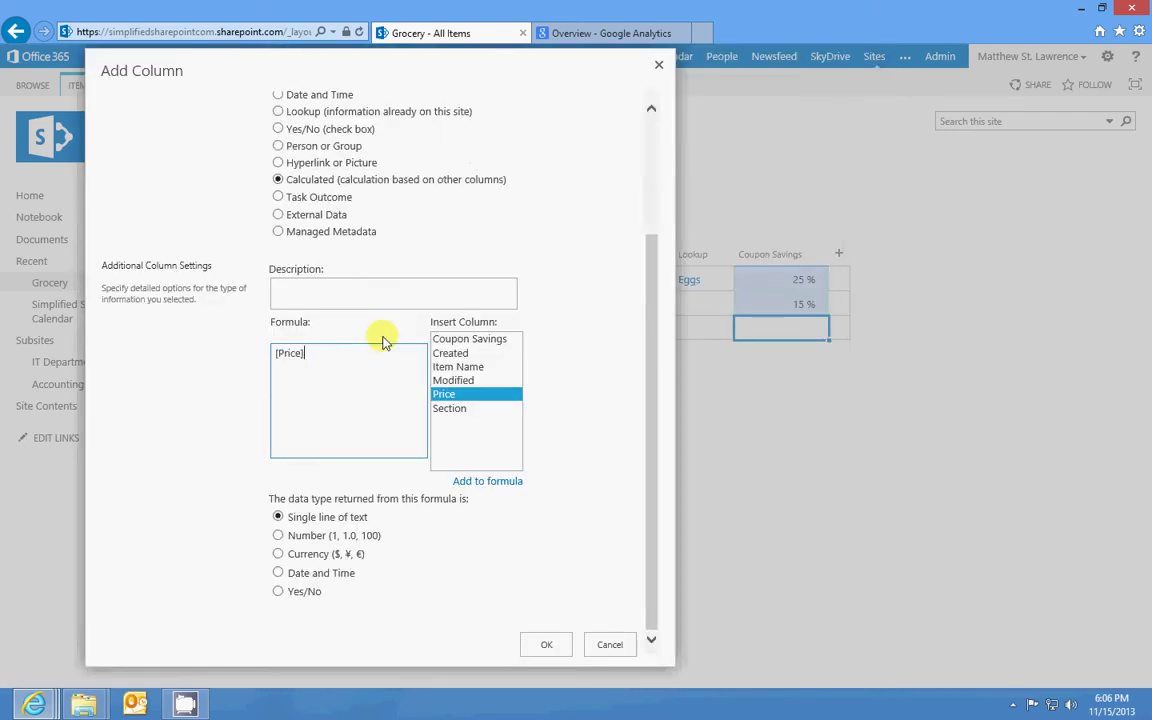
{"action": "double_click", "coordinate": [476, 339]}
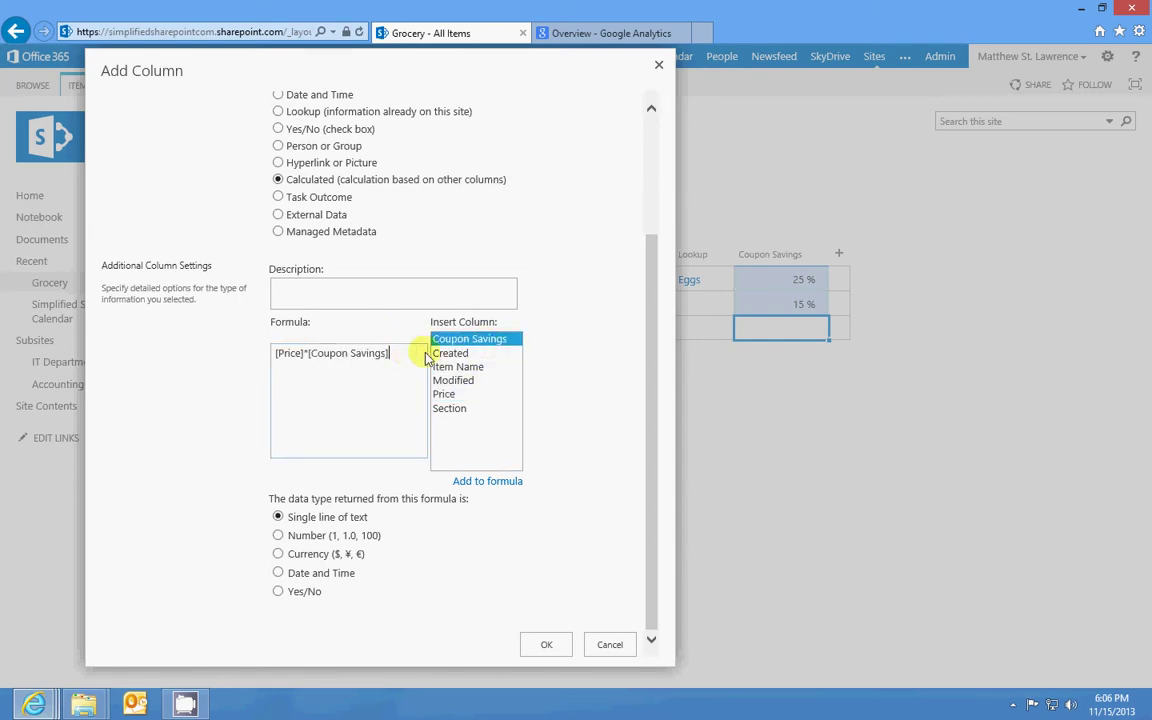
{"action": "key", "text": "Home"}
{"action": "type", "text": "("}
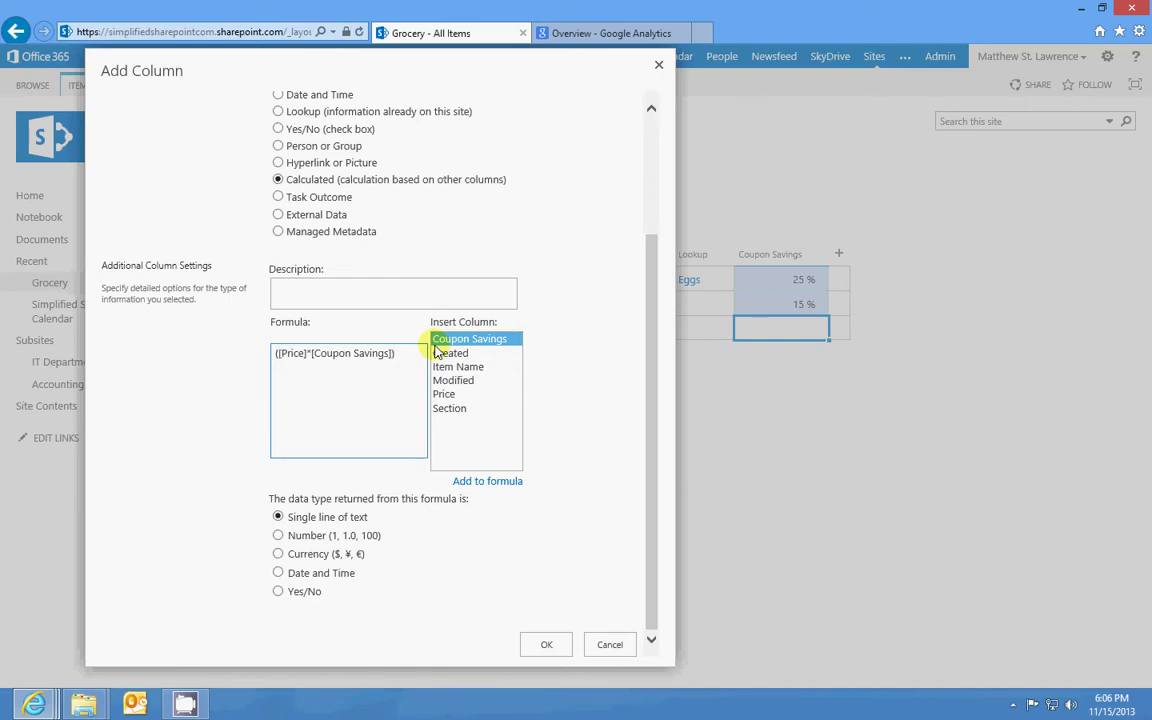
Insert [Price] and a minus sign ahead of the product so the formula reads [Price]-([Price]*[Coupon Savings]).
{"action": "double_click", "coordinate": [455, 396]}
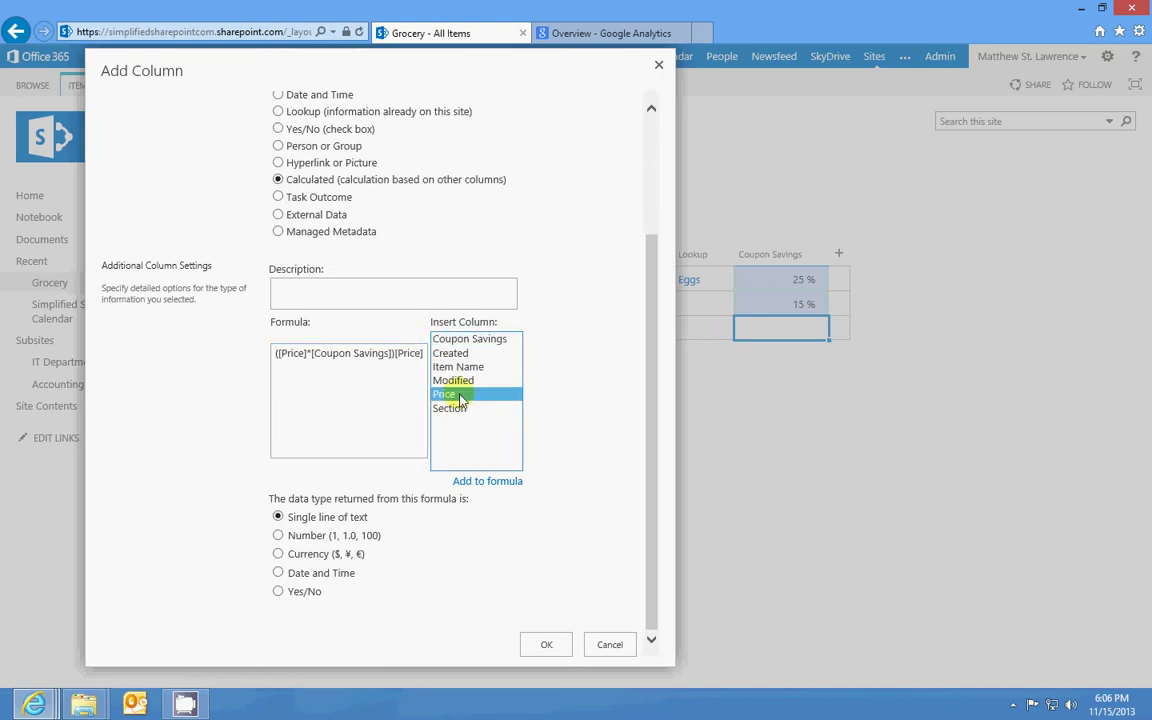
{"action": "left_click_drag", "start_coordinate": [422, 356], "coordinate": [273, 357]}
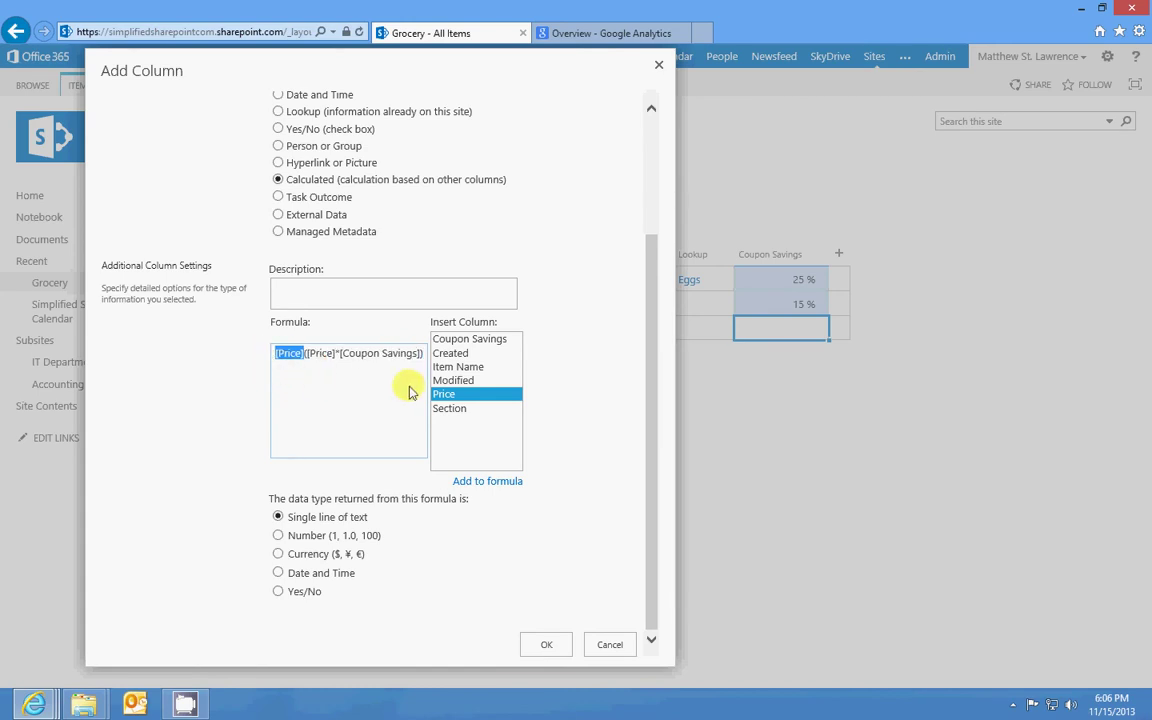
{"action": "left_click", "coordinate": [304, 354]}
{"action": "type", "text": "-"}
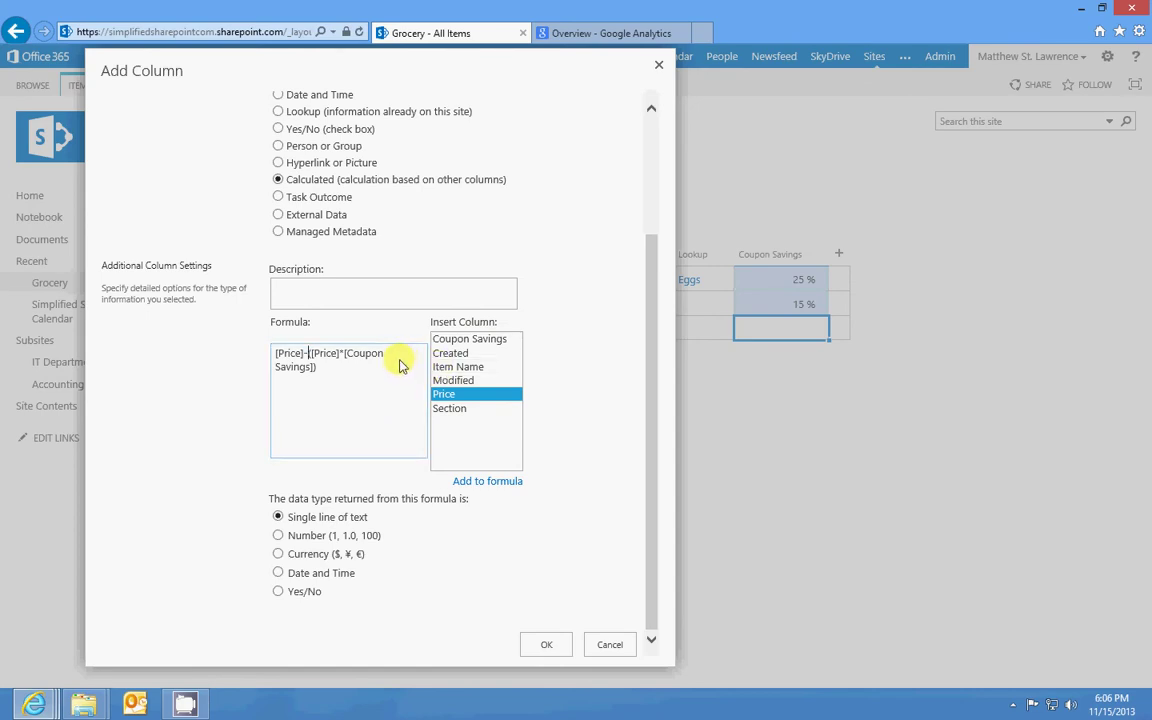
Set the Cost of item formula to return Currency with two decimal places and save the column.
{"action": "left_click", "coordinate": [304, 553]}
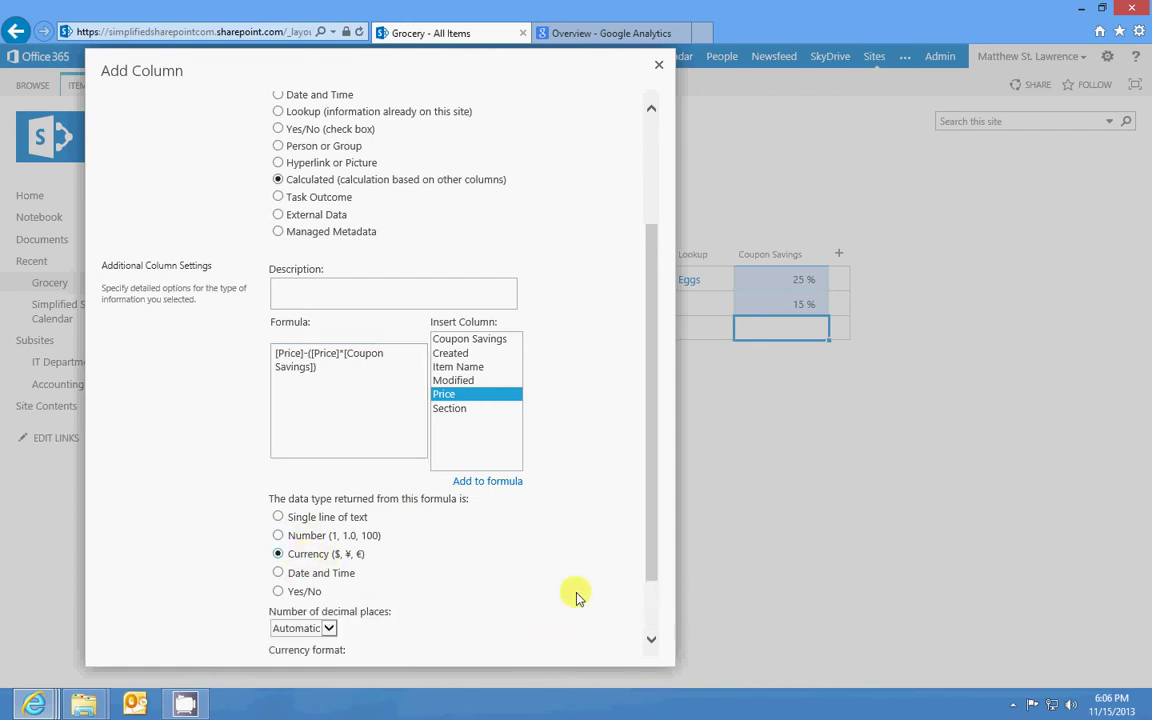
{"action": "scroll", "coordinate": [576, 596], "scroll_direction": "down", "scroll_amount": 2}
{"action": "left_click", "coordinate": [325, 550]}
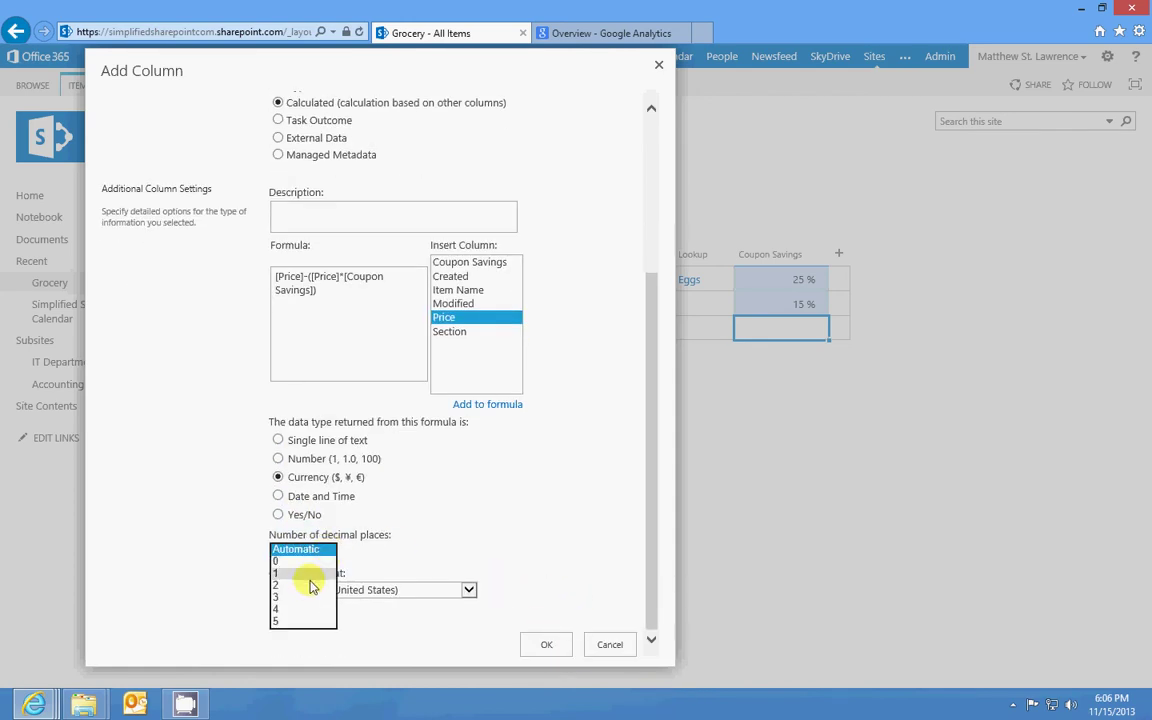
{"action": "left_click", "coordinate": [338, 577]}
{"action": "left_click", "coordinate": [548, 646]}
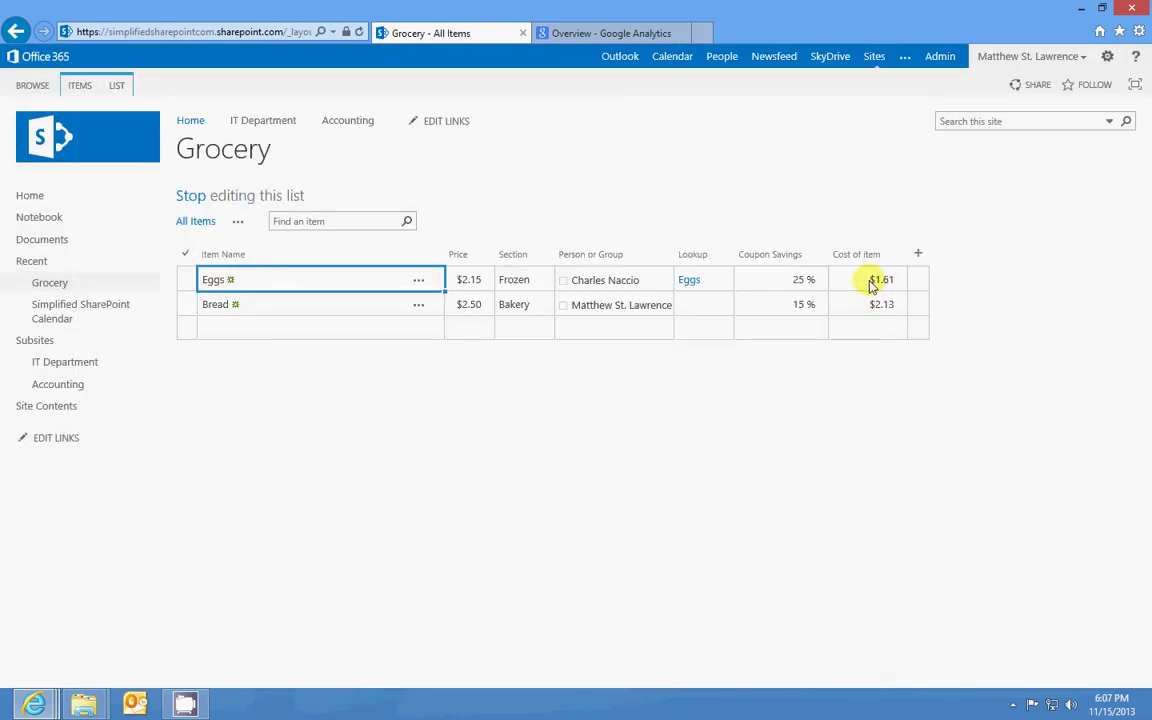
Set the Price of Eggs to 4.00 and stop editing the list.
{"action": "left_click", "coordinate": [893, 283]}
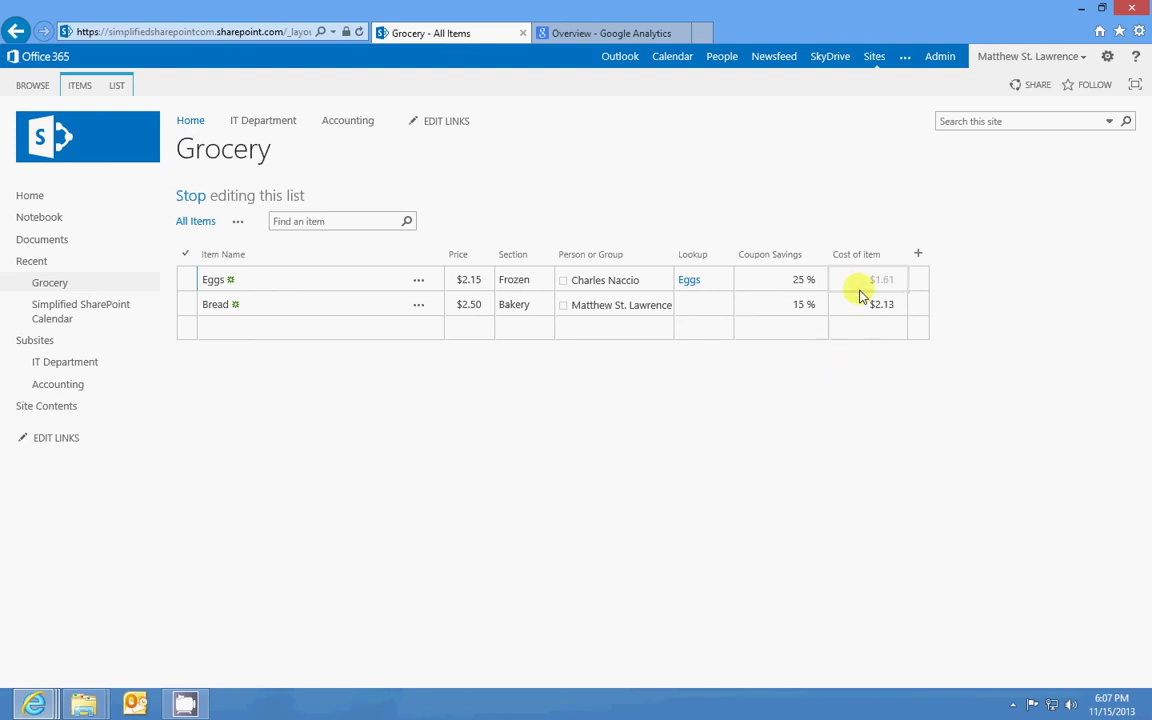
{"action": "left_click", "coordinate": [469, 281]}
{"action": "left_click", "coordinate": [474, 281]}
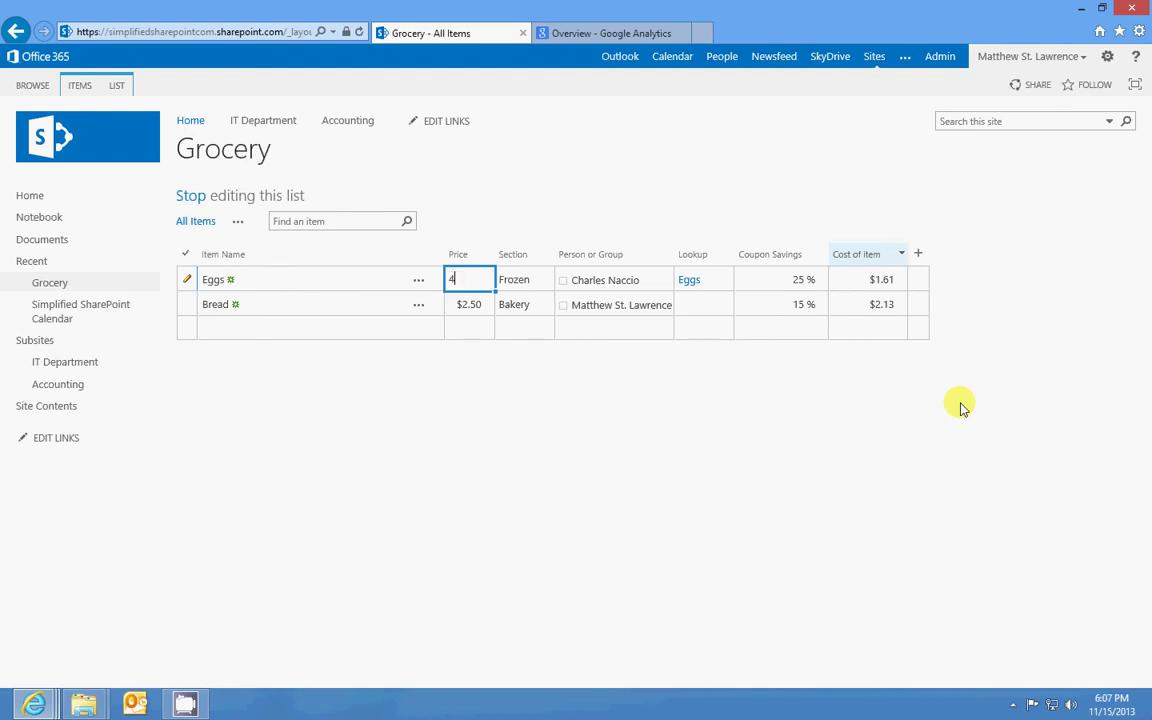
{"action": "type", "text": "4.00"}
{"action": "key", "text": "Return"}
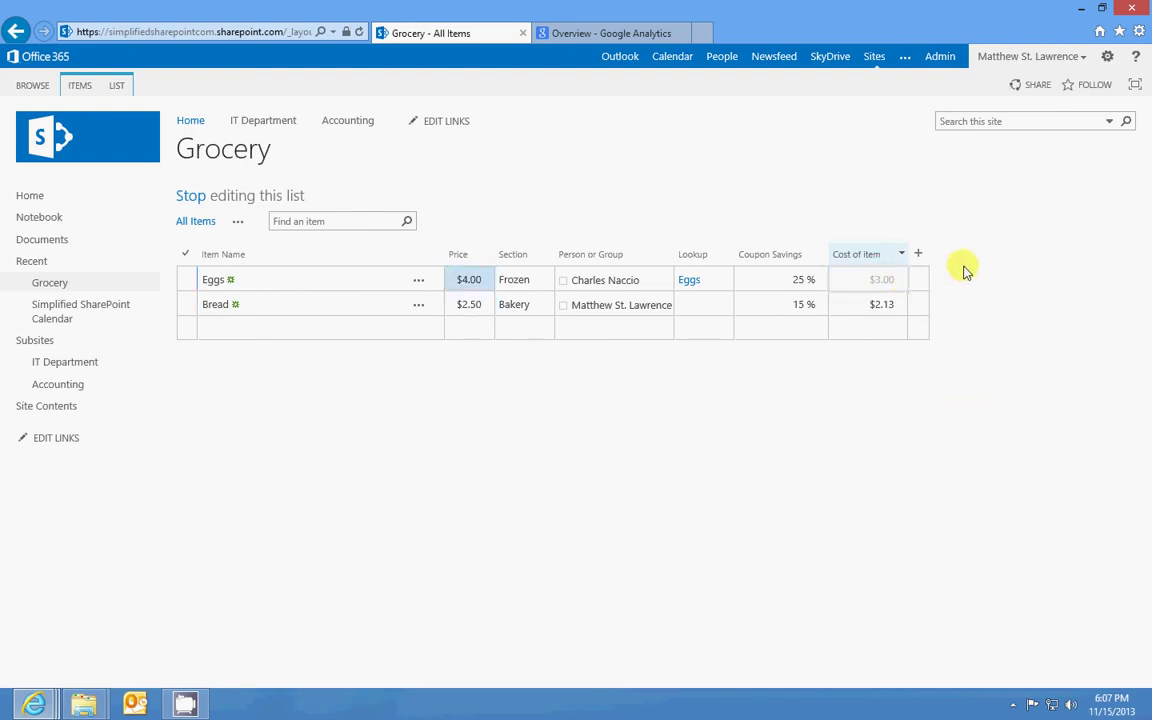
{"action": "left_click", "coordinate": [363, 331]}
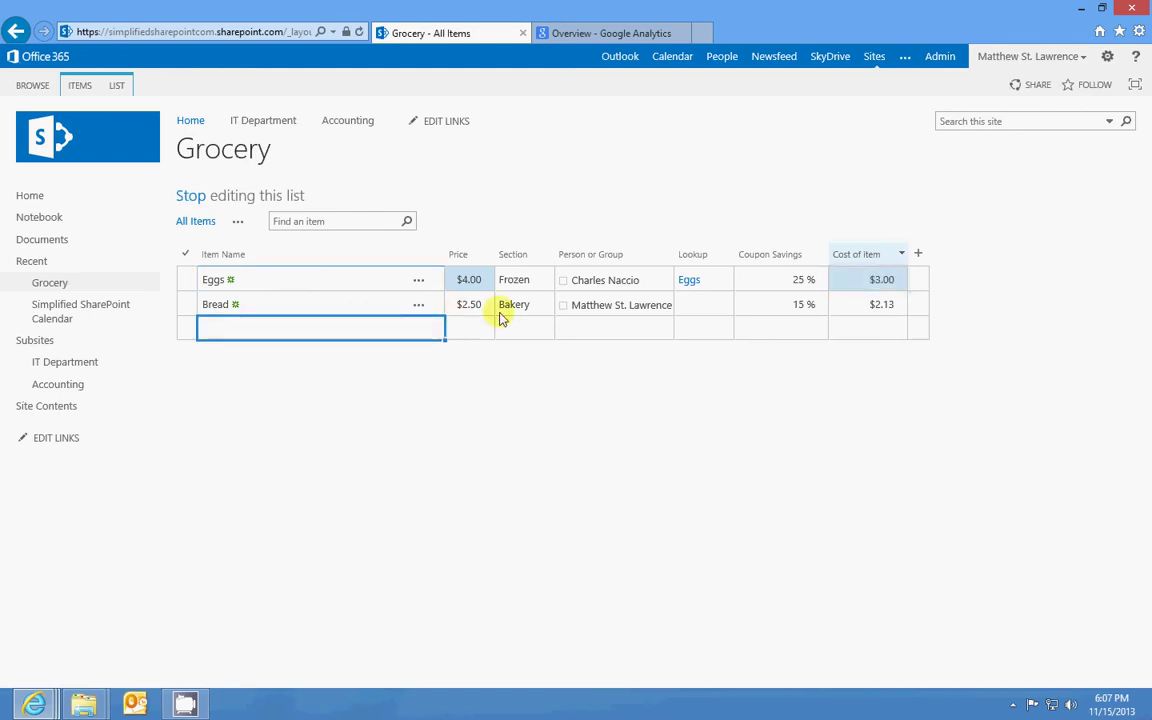
{"action": "left_click", "coordinate": [190, 196]}
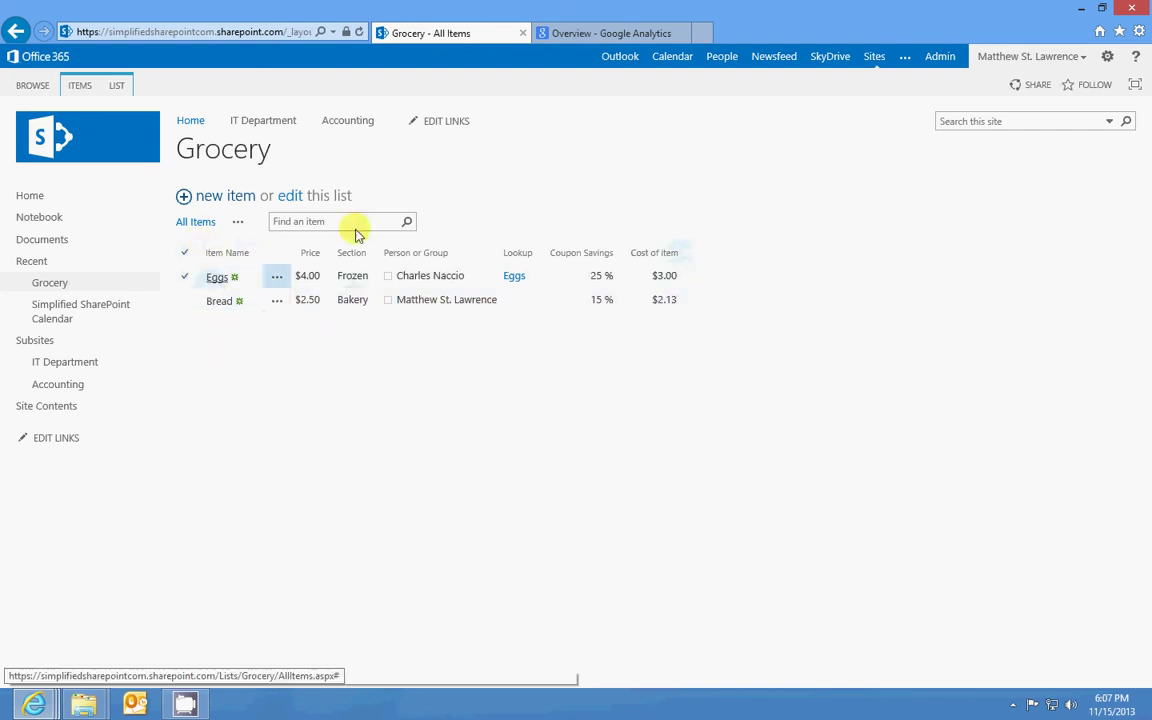
Reopen the list for editing and add a column named Notes of type Multiple lines of text.
{"action": "left_click", "coordinate": [290, 197]}
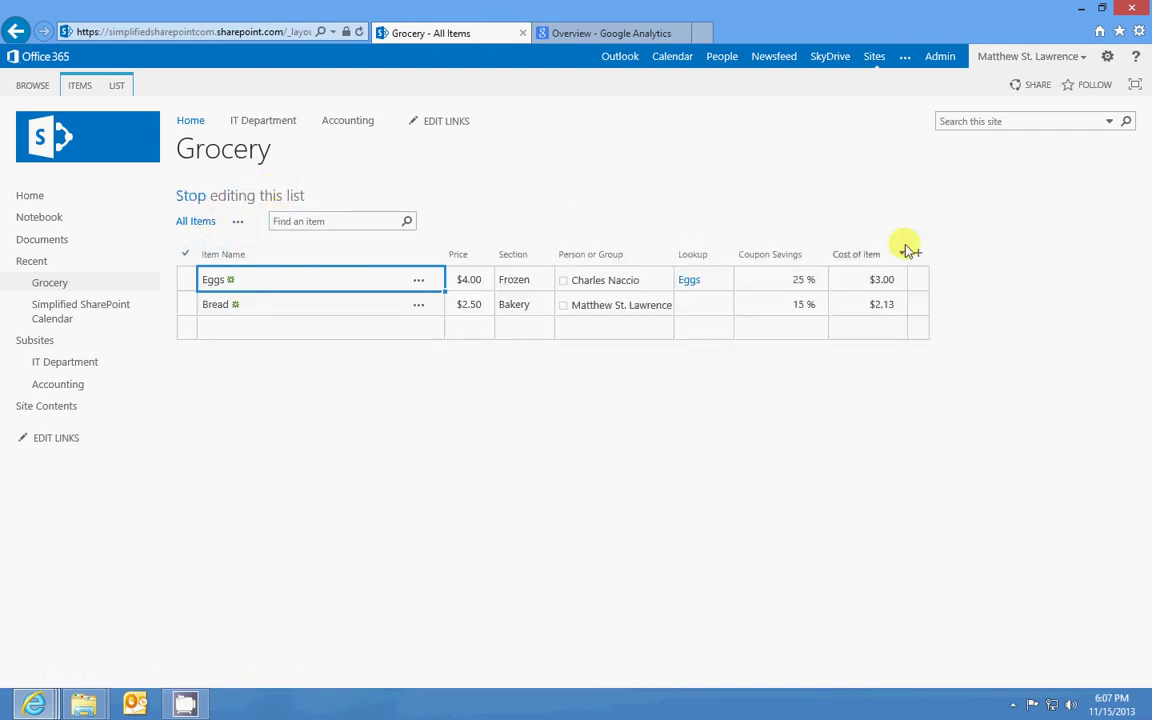
{"action": "left_click", "coordinate": [918, 253]}
{"action": "left_click", "coordinate": [868, 388]}
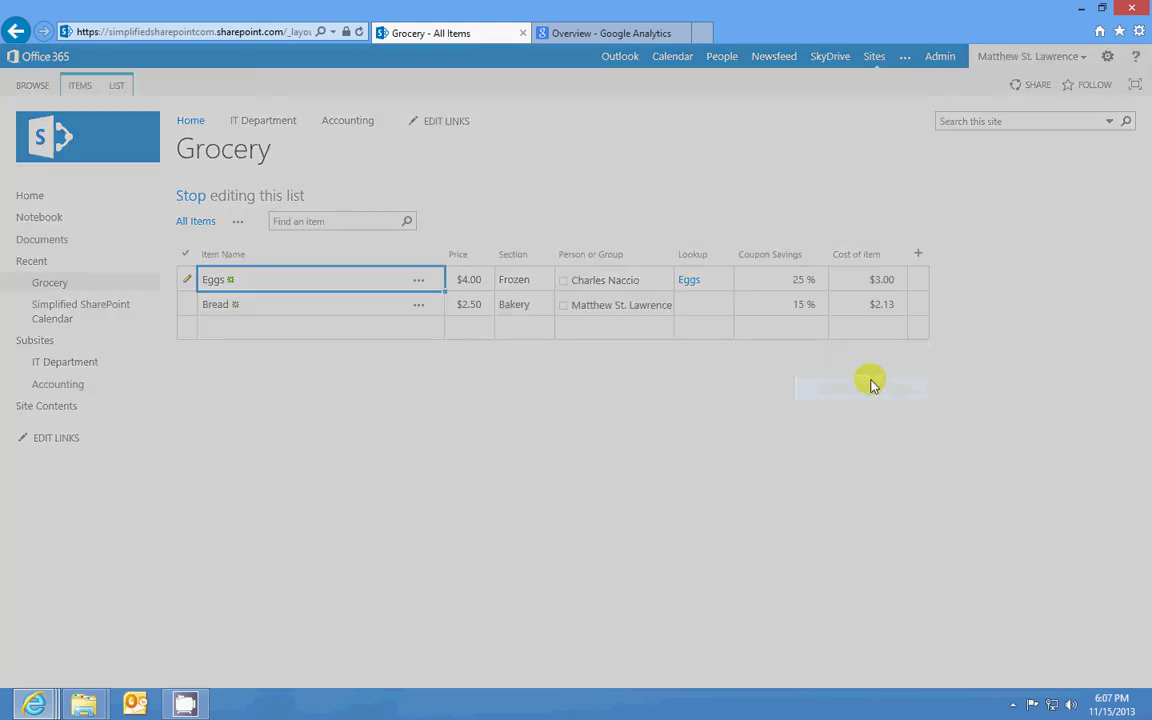
{"action": "left_click", "coordinate": [580, 192]}
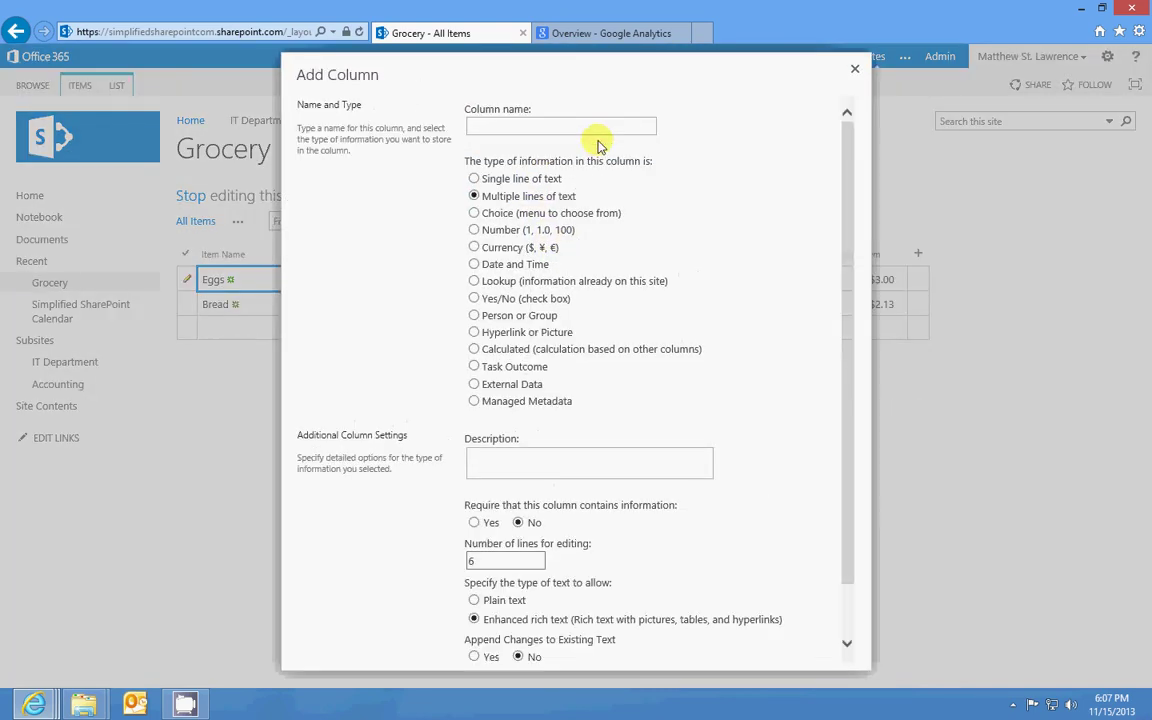
{"action": "left_click", "coordinate": [600, 128]}
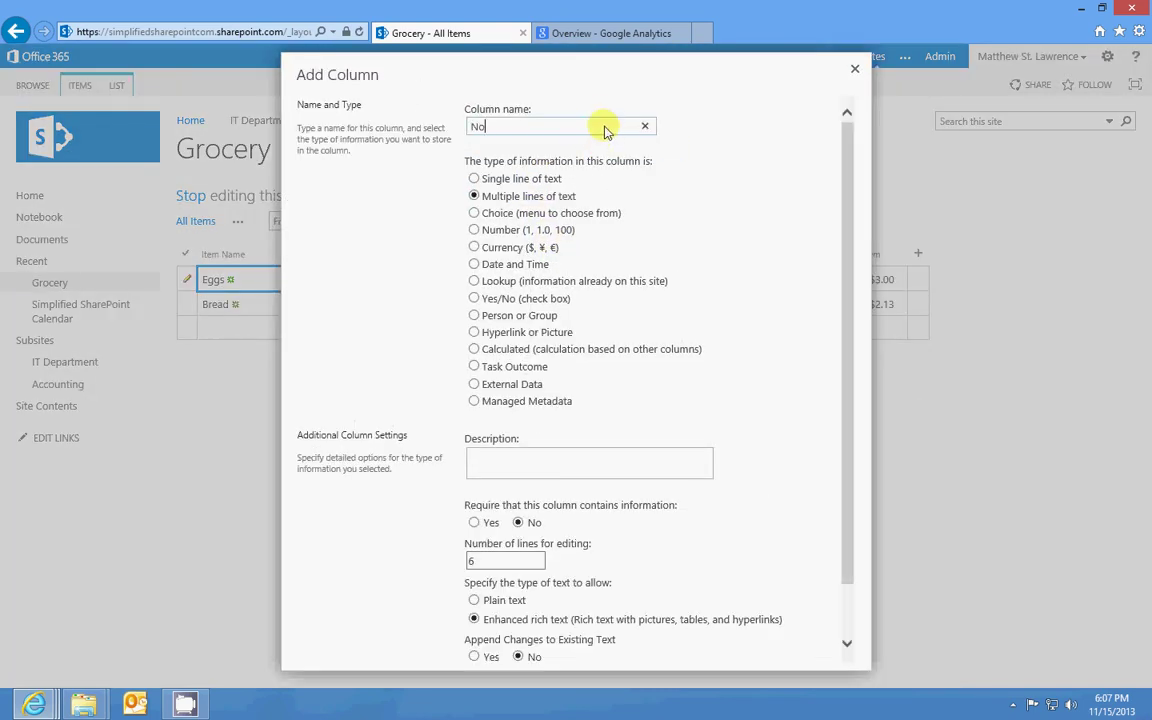
{"action": "scroll", "coordinate": [771, 257], "scroll_direction": "down", "scroll_amount": 1}
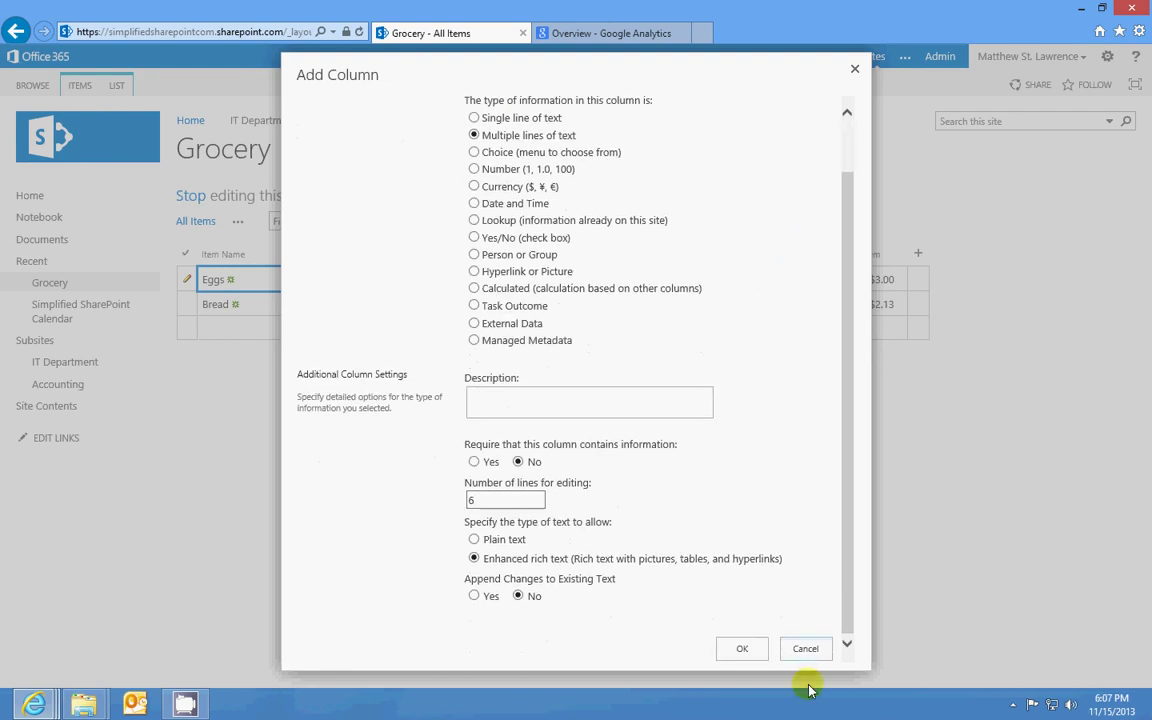
{"action": "left_click", "coordinate": [748, 650]}
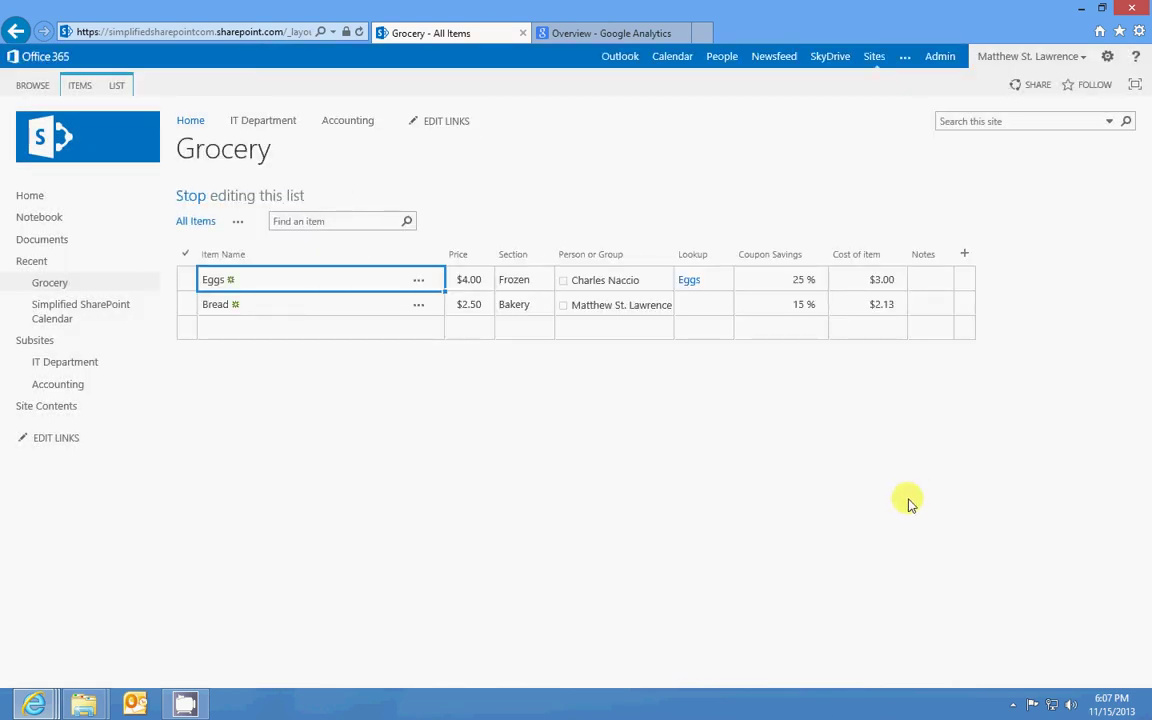
Enter "Get organic eggs only" in the Notes of Eggs and stop editing the list.
{"action": "left_click", "coordinate": [938, 282]}
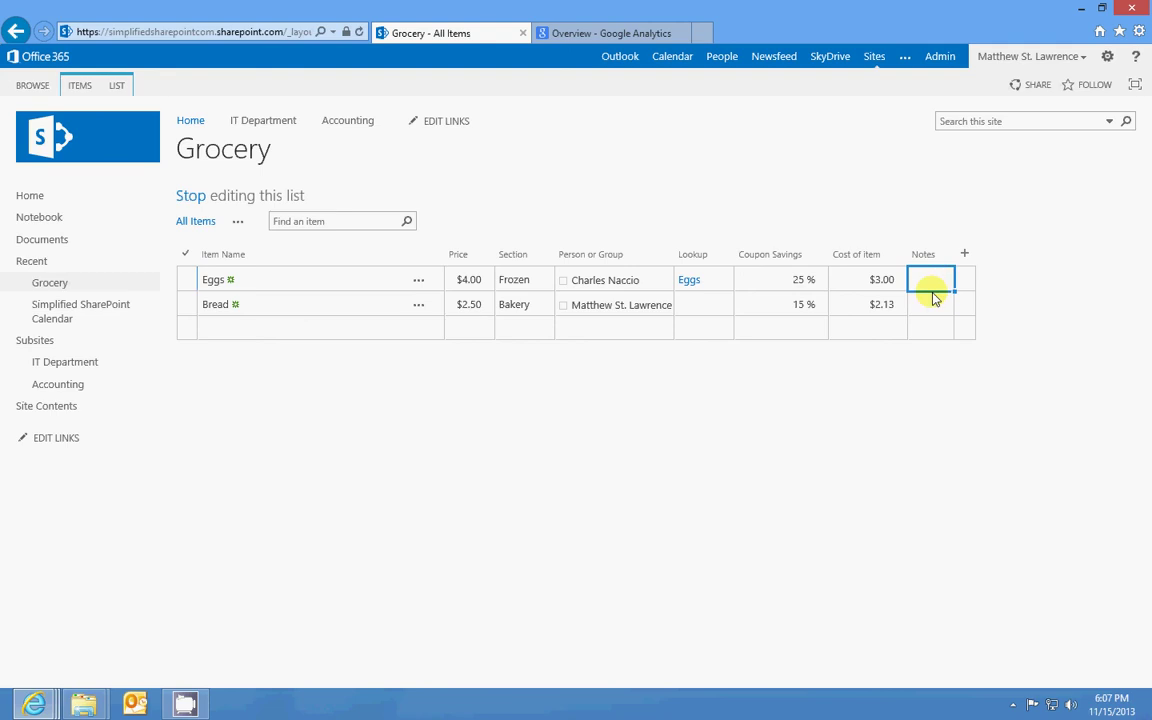
{"action": "type", "text": "Get"}
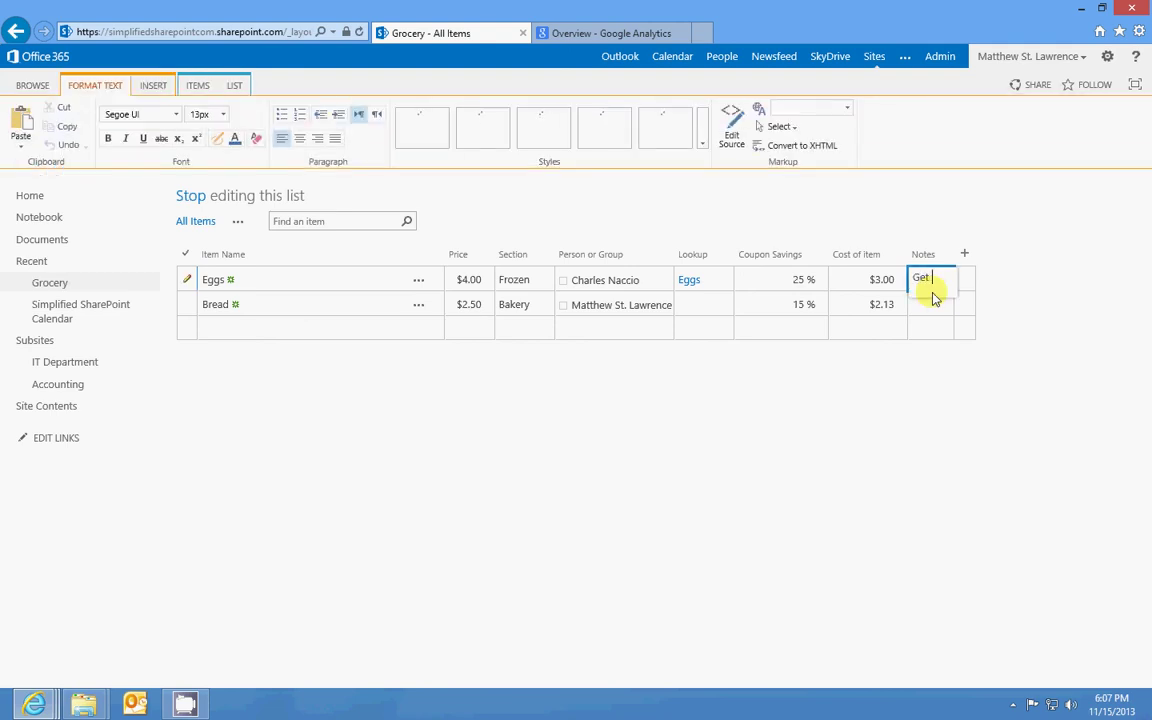
{"action": "type", "text": " thganic eggs"}
{"action": "type", "text": " or"}
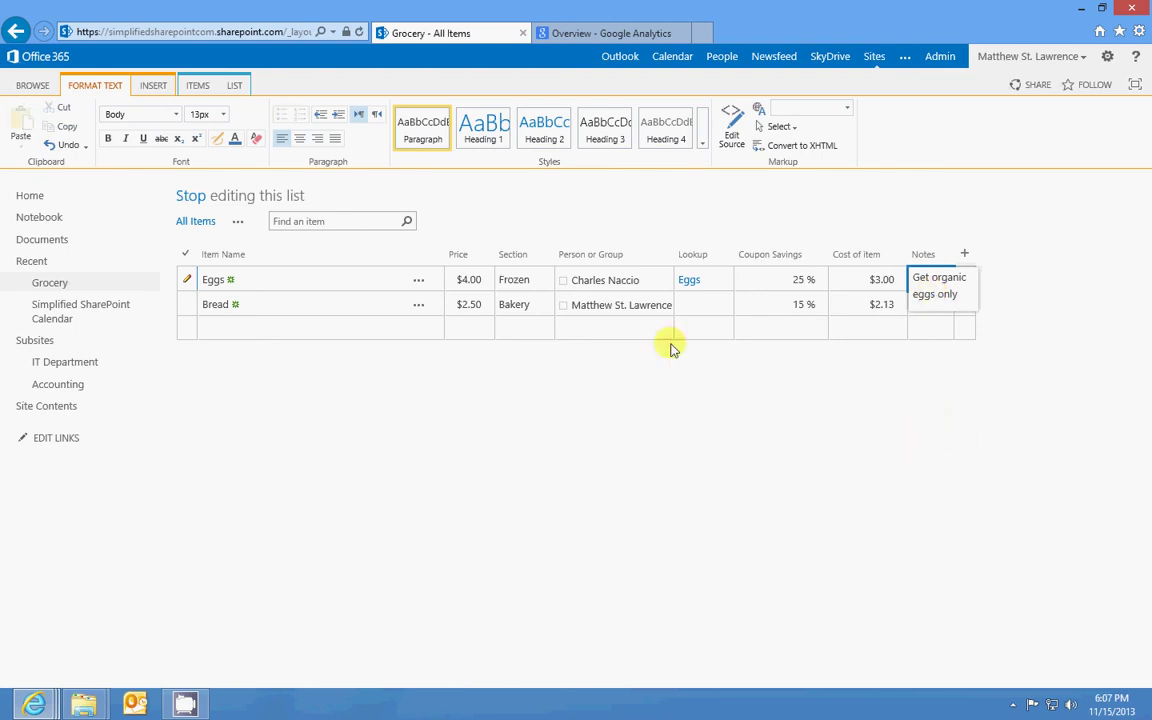
{"action": "left_click", "coordinate": [40, 92]}
{"action": "left_click", "coordinate": [194, 196]}
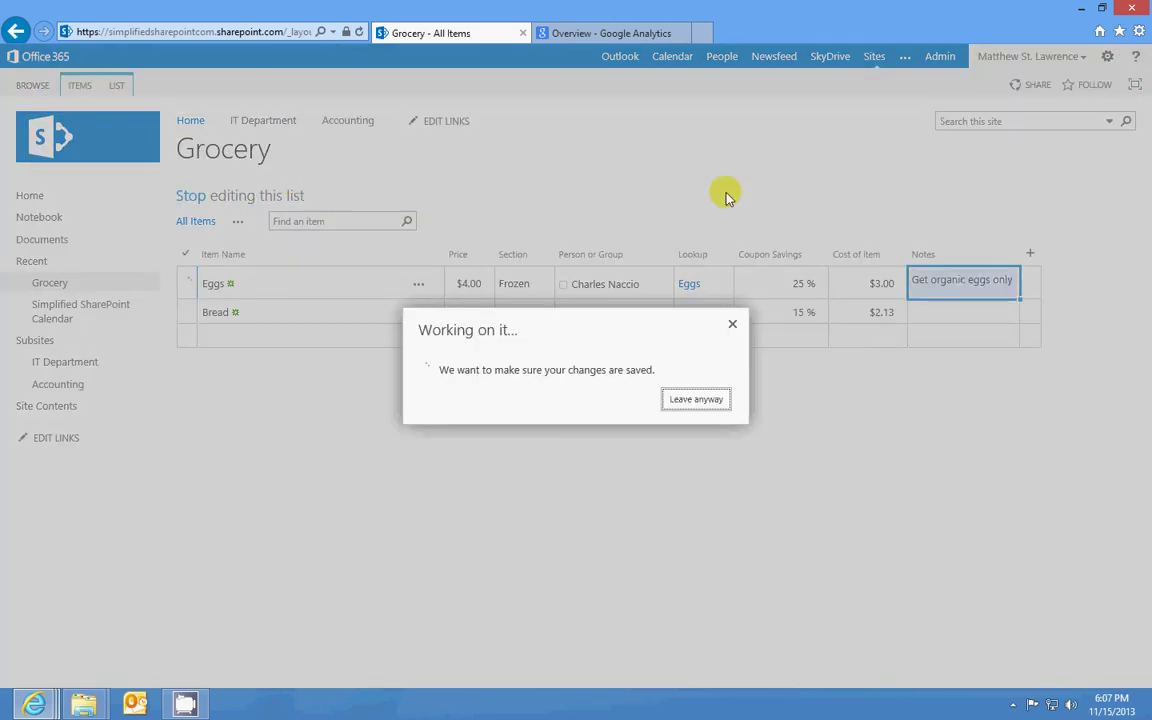
Open the Eggs item for editing and make its note read "Get organic eggs only!".
{"action": "left_click_drag", "start_coordinate": [697, 277], "coordinate": [797, 280]}
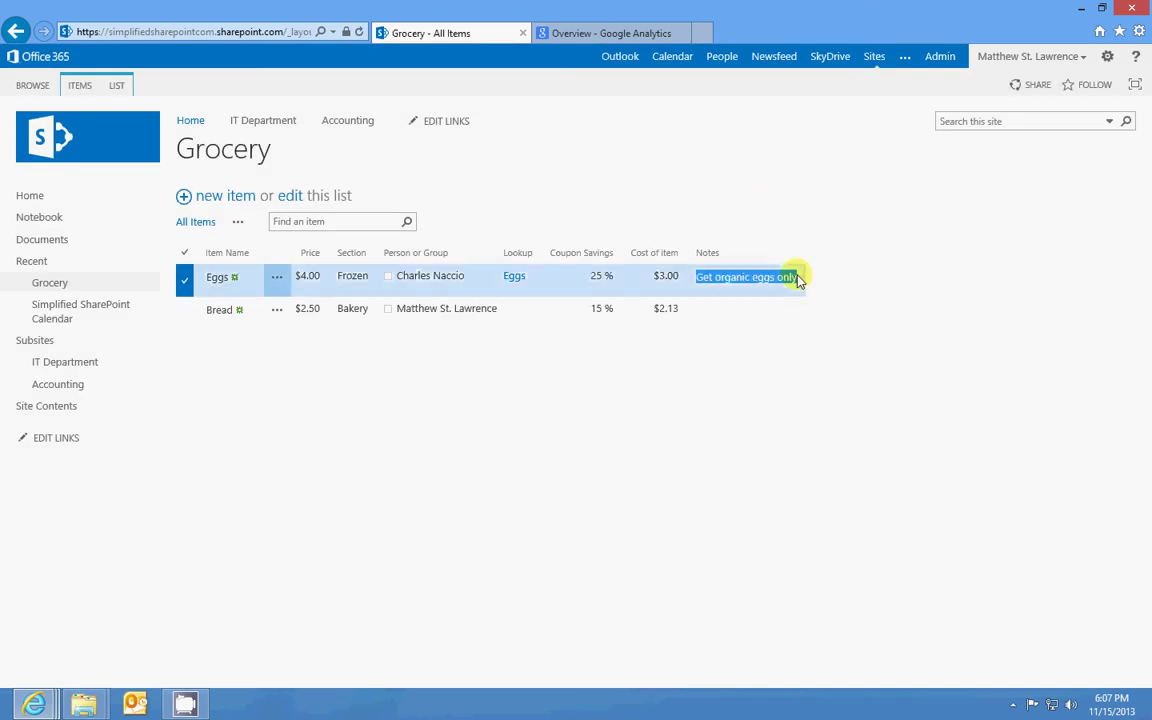
{"action": "left_click", "coordinate": [796, 282]}
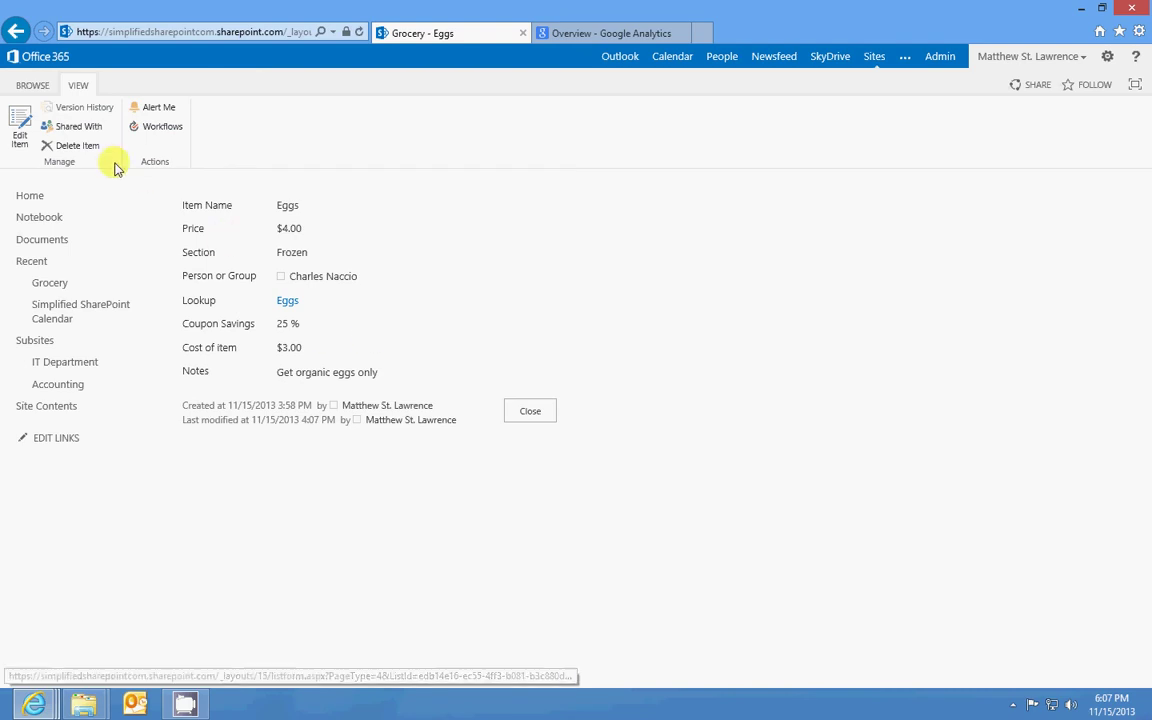
{"action": "left_click", "coordinate": [26, 122]}
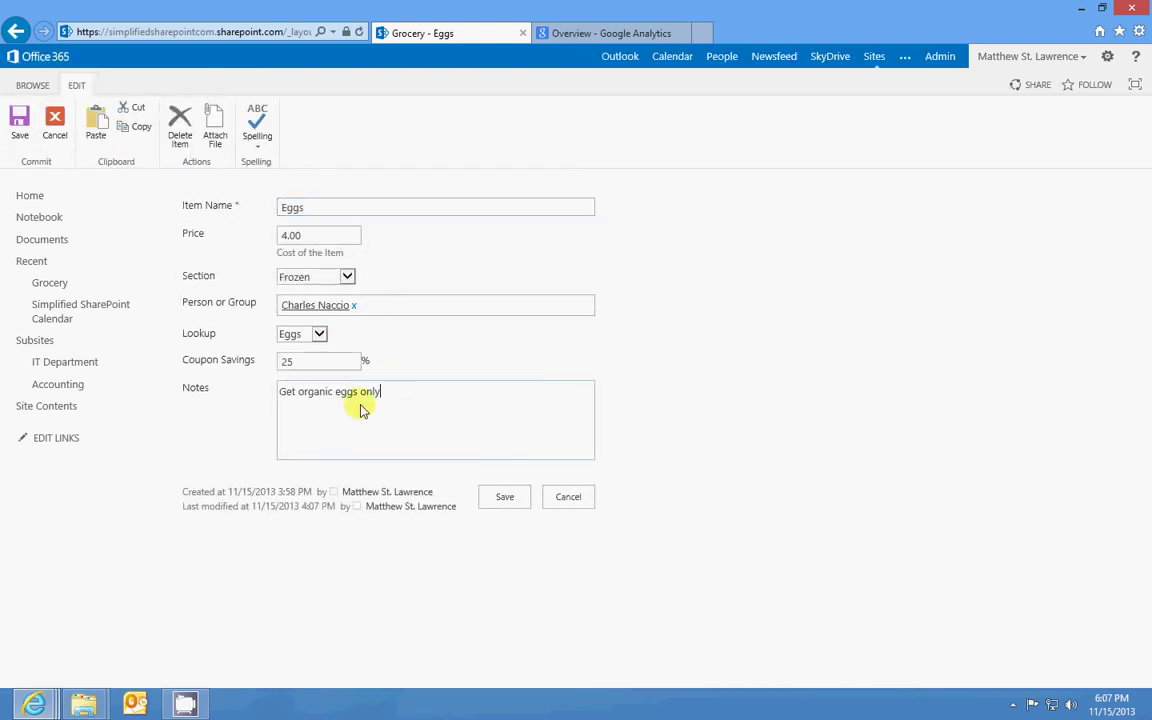
{"action": "triple_click", "coordinate": [306, 394]}
{"action": "key", "text": "End"}
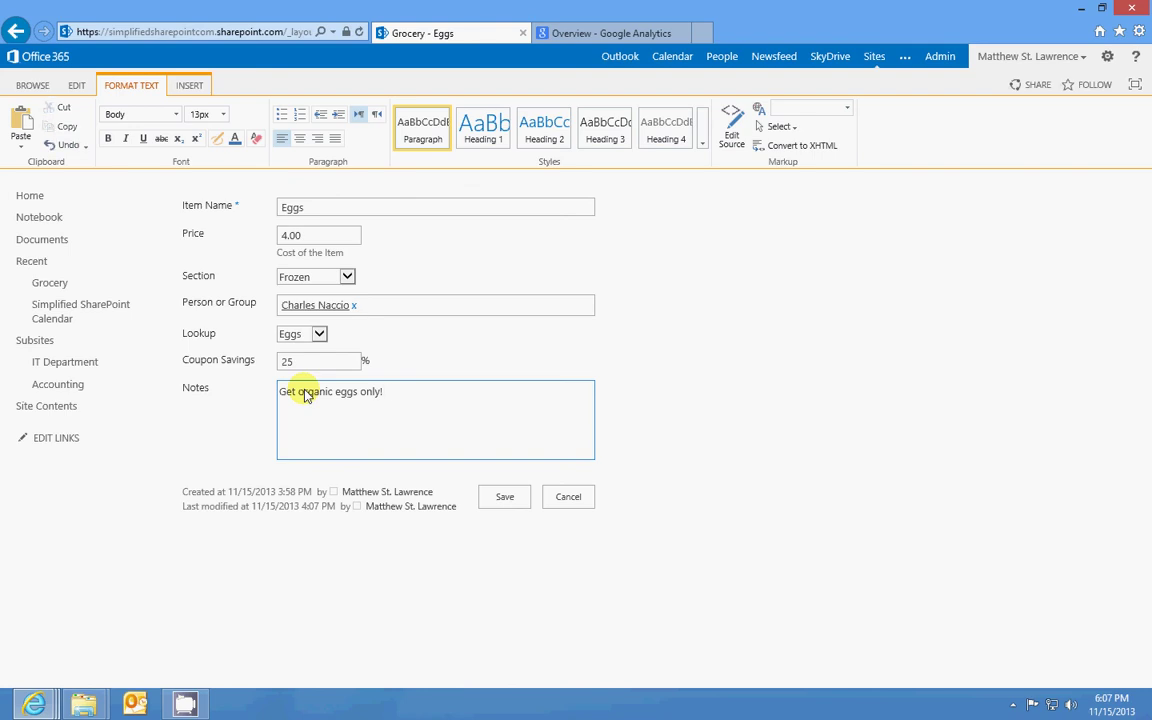
Cut the whole Eggs note and paste it back into Notes, allowing the page clipboard access.
{"action": "triple_click", "coordinate": [306, 394]}
{"action": "key", "text": "ctrl+x"}
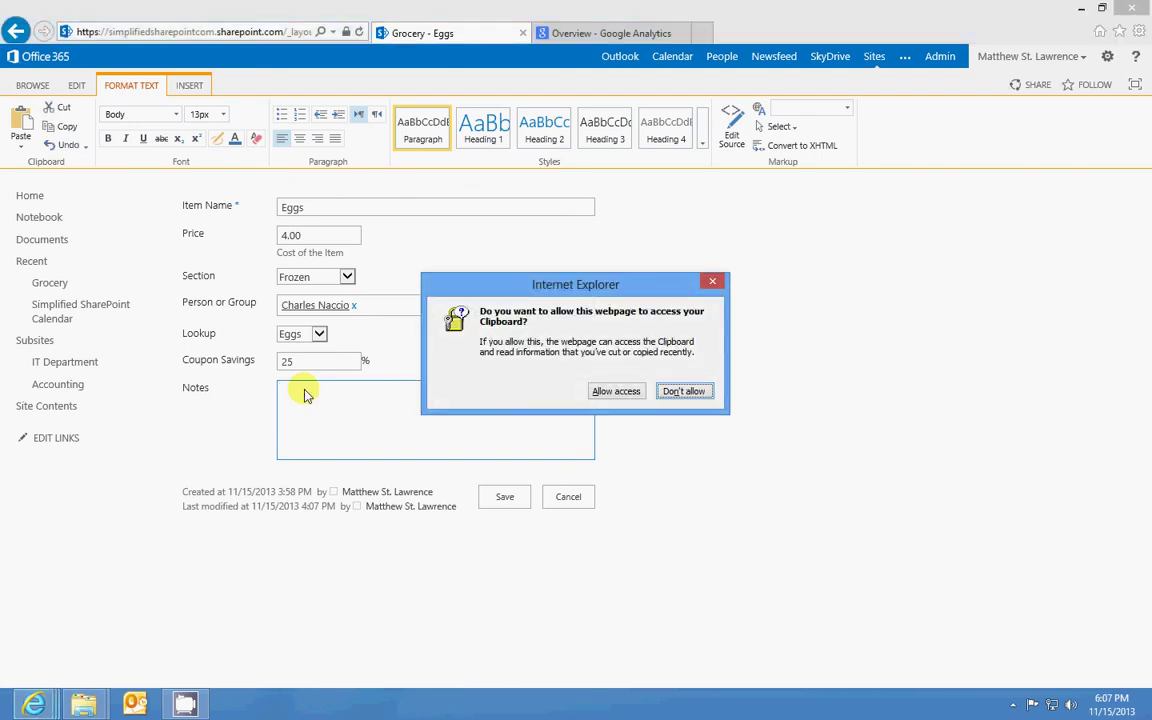
{"action": "left_click", "coordinate": [605, 392]}
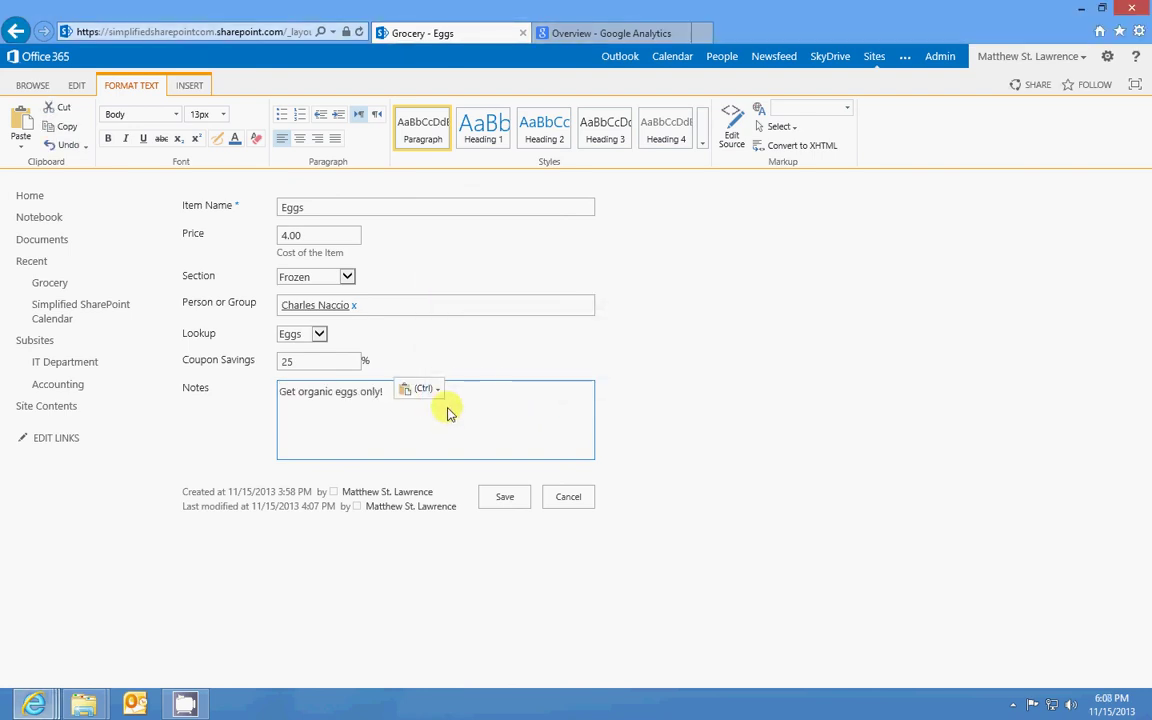
Append repeated asdf filler to the Eggs note, add four further lines reading asdf, and save the item.
{"action": "type", "text": "asdfasdfasdfa"}
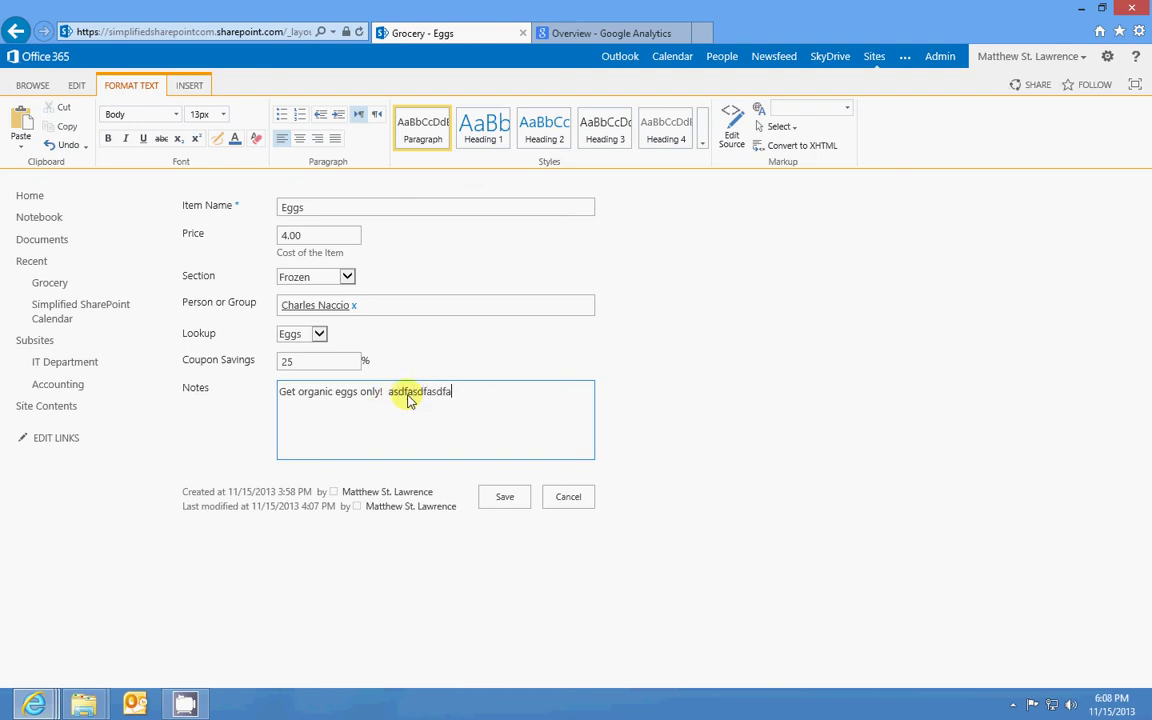
{"action": "type", "text": "f"}
{"action": "key", "text": "Return"}
{"action": "type", "text": "asdf"}
{"action": "key", "text": "Return"}
{"action": "type", "text": "asdf"}
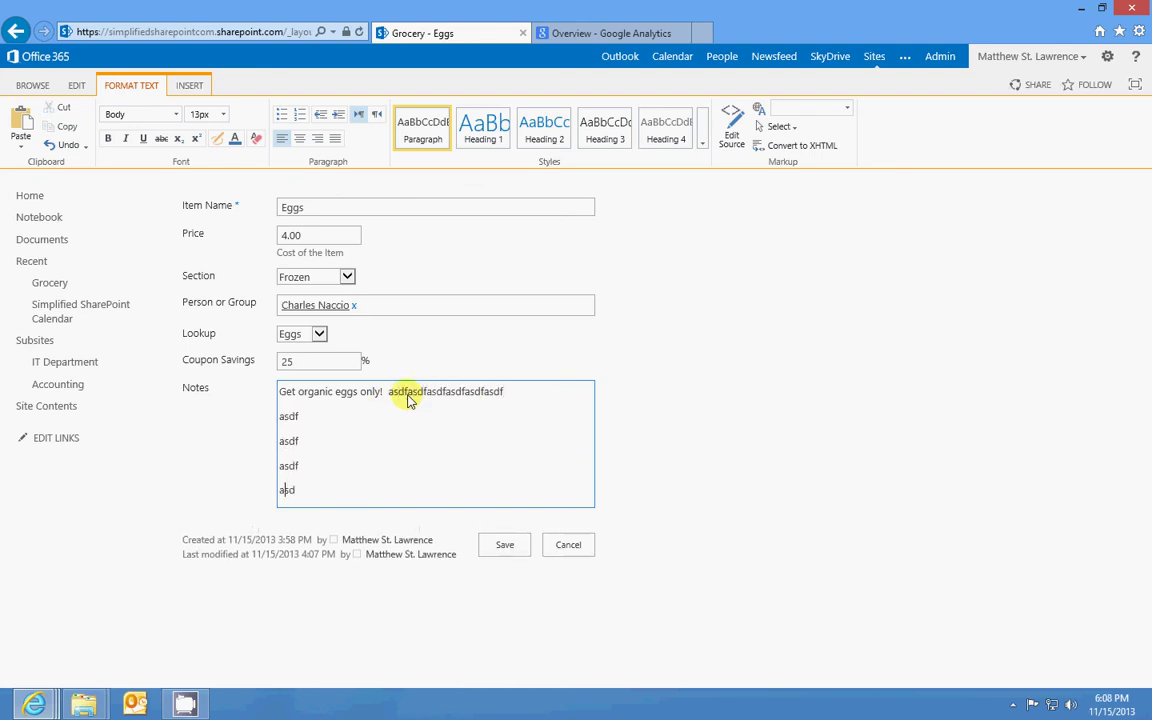
{"action": "left_click", "coordinate": [504, 545]}
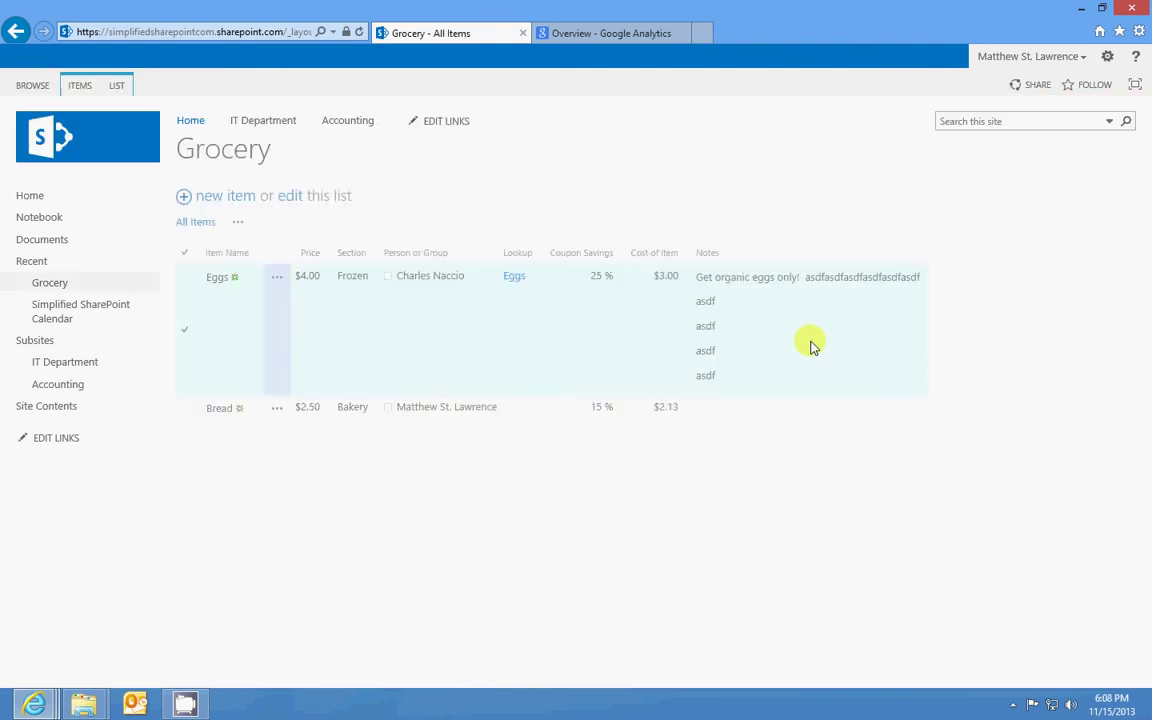